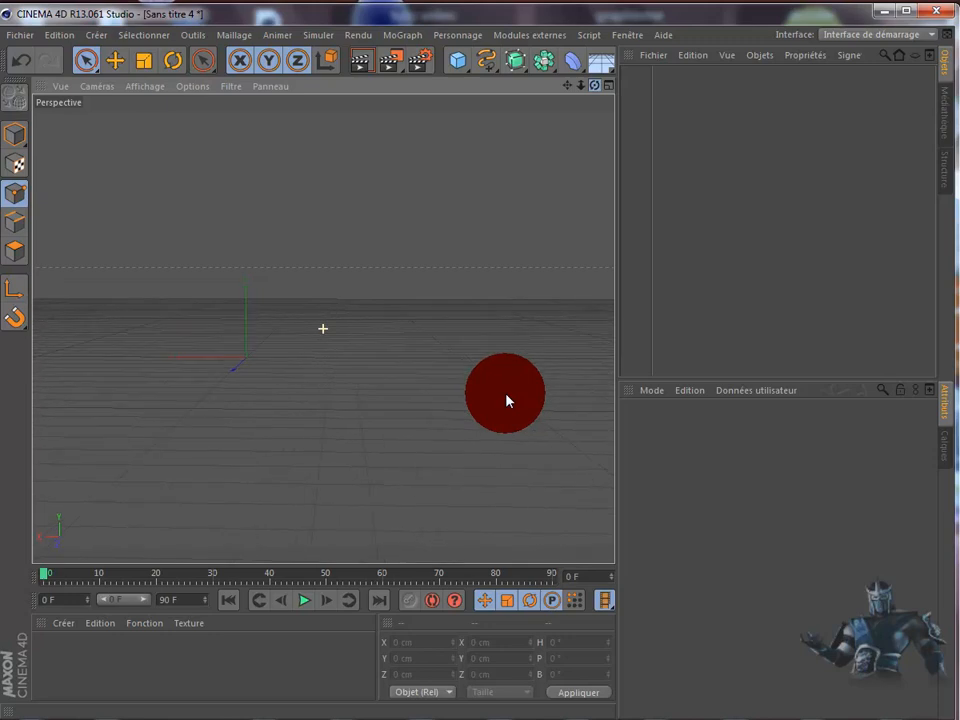
Add a Bézier NURBS object to the scene.
{"action": "left_click", "coordinate": [521, 72]}
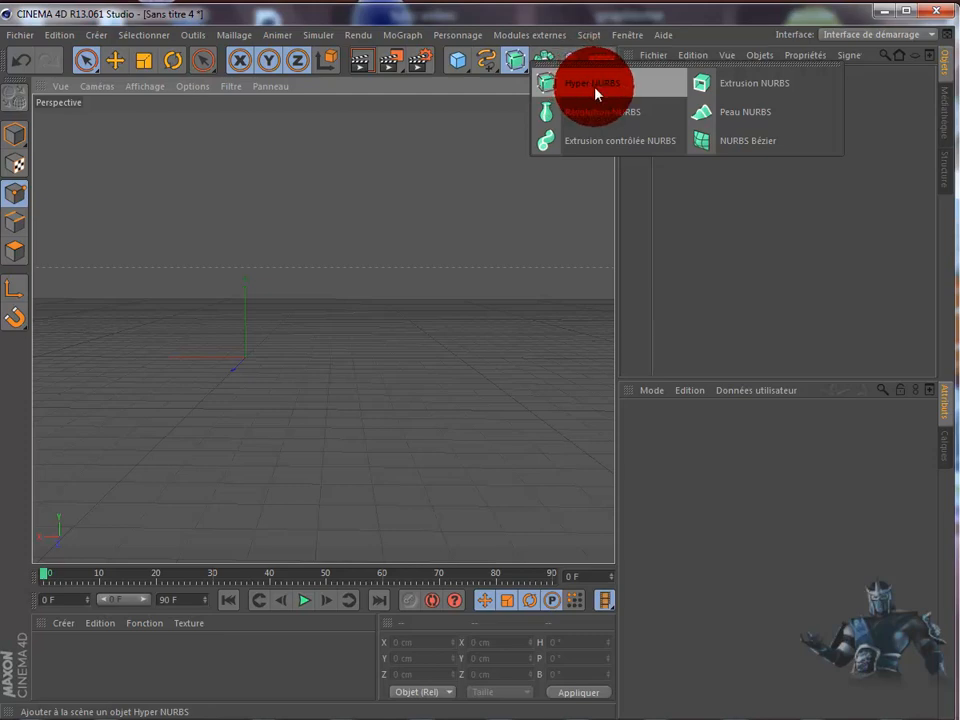
{"action": "left_click", "coordinate": [735, 150]}
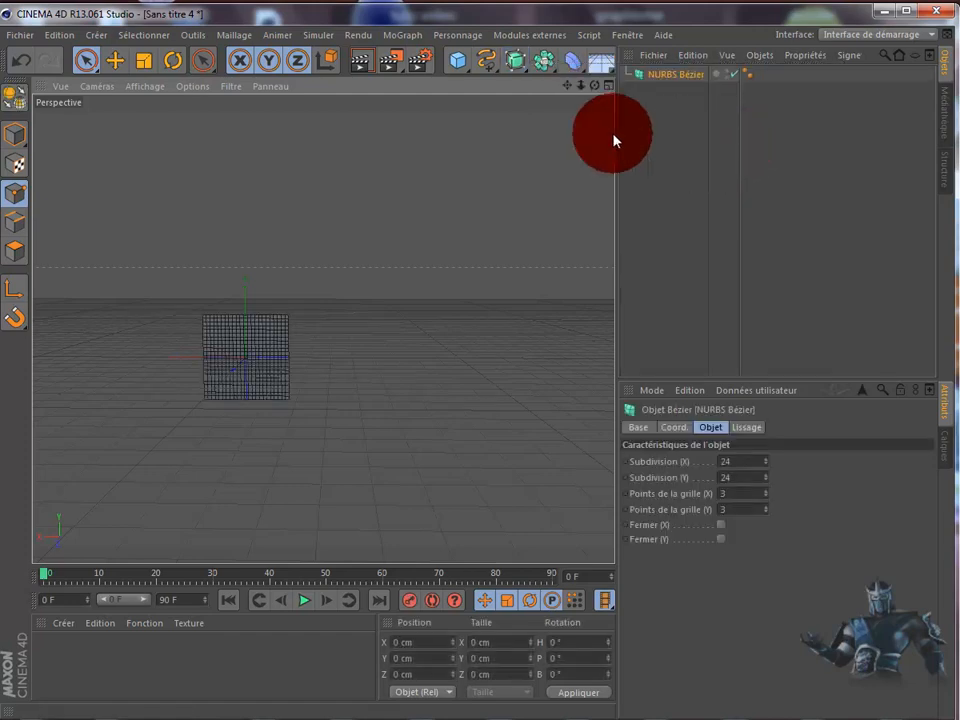
{"action": "scroll", "coordinate": [502, 212], "scroll_direction": "up", "scroll_amount": 5}
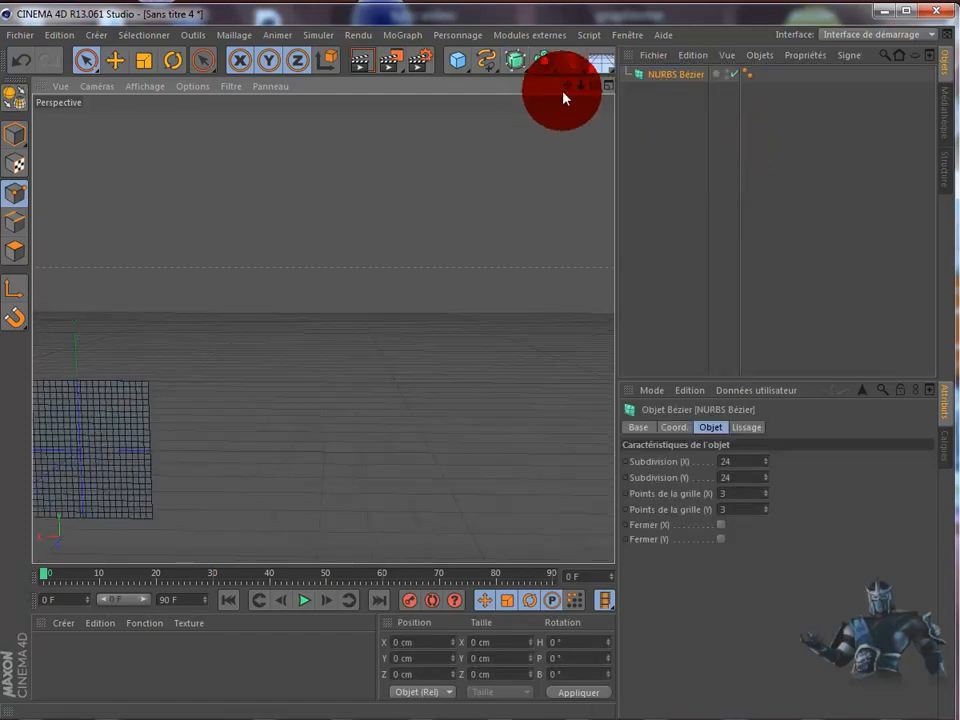
{"action": "left_click_drag", "start_coordinate": [566, 87], "coordinate": [596, 92]}
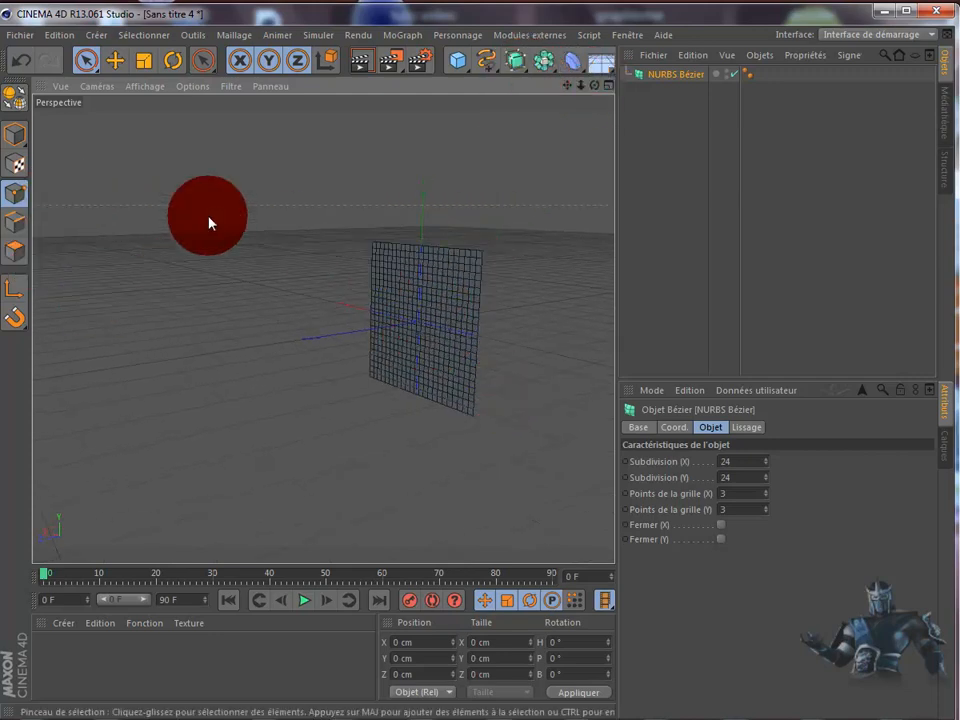
Pull the Bézier surface's centre control point about 753 cm out along Z, and undo the move.
{"action": "left_click", "coordinate": [13, 195]}
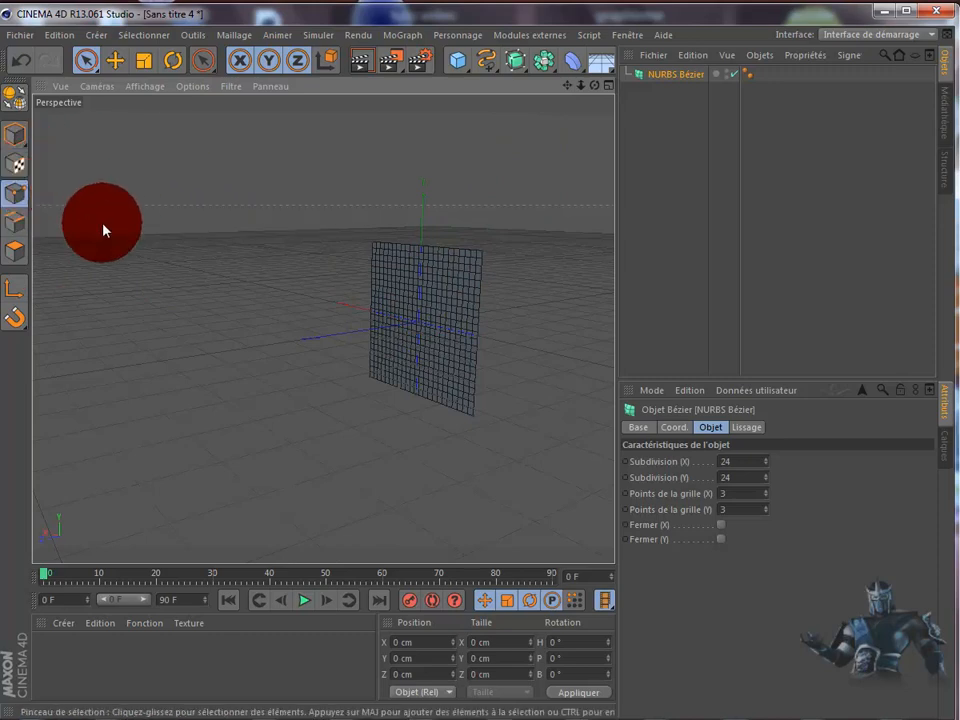
{"action": "left_click", "coordinate": [421, 324]}
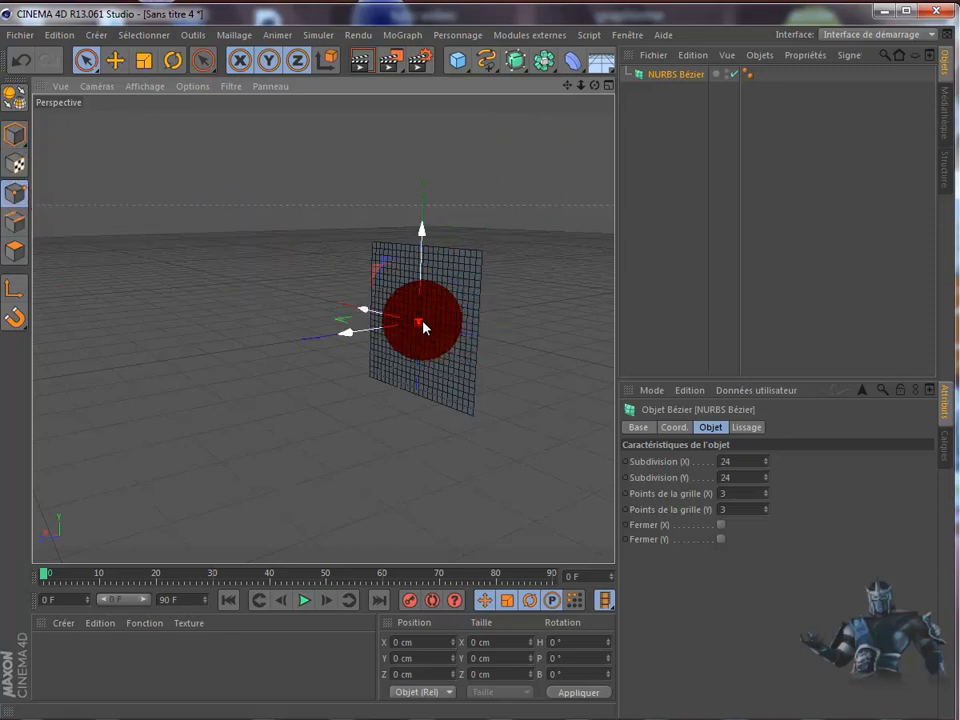
{"action": "left_click_drag", "start_coordinate": [354, 336], "coordinate": [47, 456]}
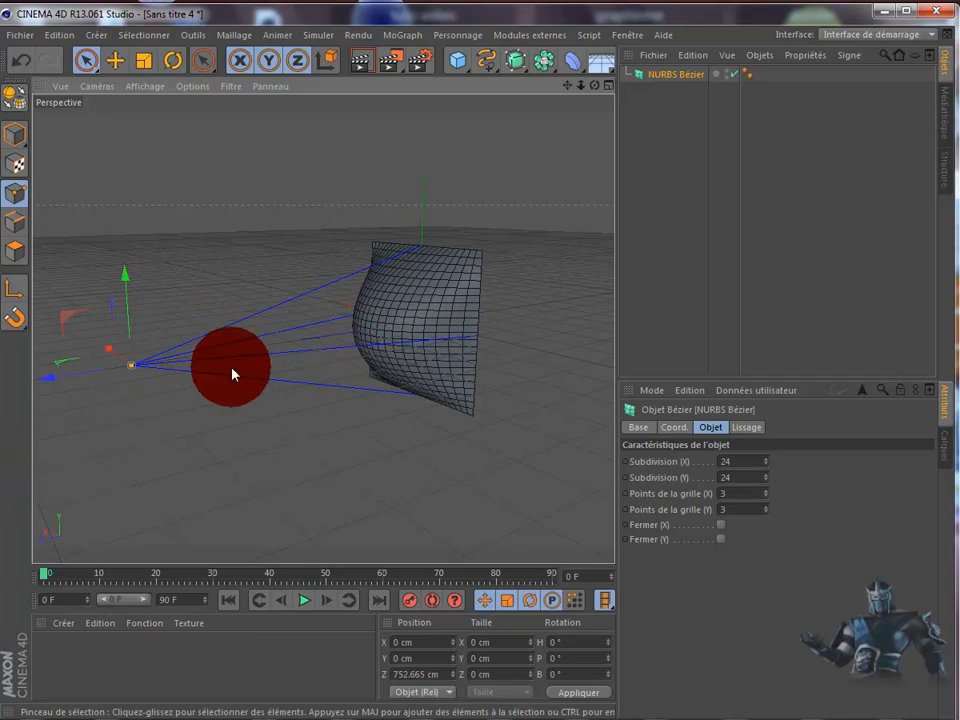
{"action": "mouse_move", "coordinate": [594, 87]}
{"action": "left_mouse_down"}
{"action": "mouse_move", "coordinate": [506, 396]}
{"action": "mouse_move", "coordinate": [495, 399]}
{"action": "mouse_move", "coordinate": [508, 401]}
{"action": "mouse_move", "coordinate": [505, 412]}
{"action": "mouse_move", "coordinate": [510, 394]}
{"action": "mouse_move", "coordinate": [523, 401]}
{"action": "mouse_move", "coordinate": [501, 400]}
{"action": "mouse_move", "coordinate": [508, 393]}
{"action": "mouse_move", "coordinate": [508, 406]}
{"action": "mouse_move", "coordinate": [510, 396]}
{"action": "left_mouse_up"}
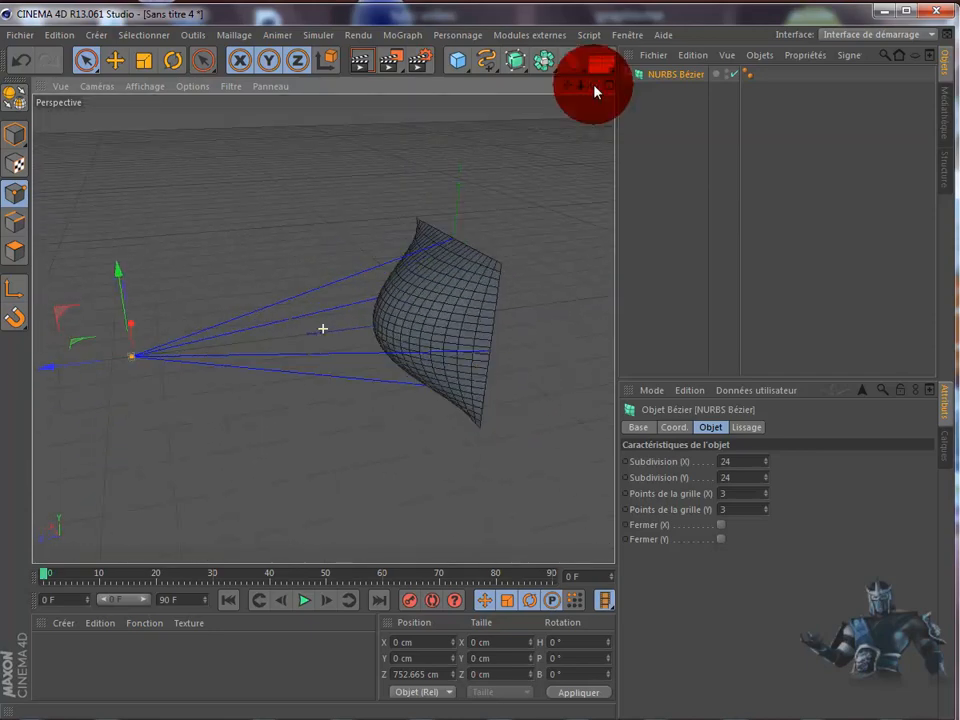
{"action": "left_click", "coordinate": [21, 61]}
Move the surface's four corner control points together to about Z 877 cm and raise them to about Y 303 cm.
{"action": "mouse_move", "coordinate": [595, 86]}
{"action": "left_mouse_down"}
{"action": "mouse_move", "coordinate": [507, 397]}
{"action": "mouse_move", "coordinate": [526, 394]}
{"action": "mouse_move", "coordinate": [354, 150]}
{"action": "mouse_move", "coordinate": [281, 216]}
{"action": "mouse_move", "coordinate": [285, 349]}
{"action": "mouse_move", "coordinate": [414, 371]}
{"action": "mouse_move", "coordinate": [422, 231]}
{"action": "mouse_move", "coordinate": [415, 250]}
{"action": "mouse_move", "coordinate": [516, 174]}
{"action": "mouse_move", "coordinate": [596, 88]}
{"action": "mouse_move", "coordinate": [504, 401]}
{"action": "mouse_move", "coordinate": [495, 394]}
{"action": "mouse_move", "coordinate": [583, 144]}
{"action": "mouse_move", "coordinate": [571, 220]}
{"action": "left_mouse_up"}
{"action": "left_click_drag", "start_coordinate": [397, 292], "coordinate": [180, 360]}
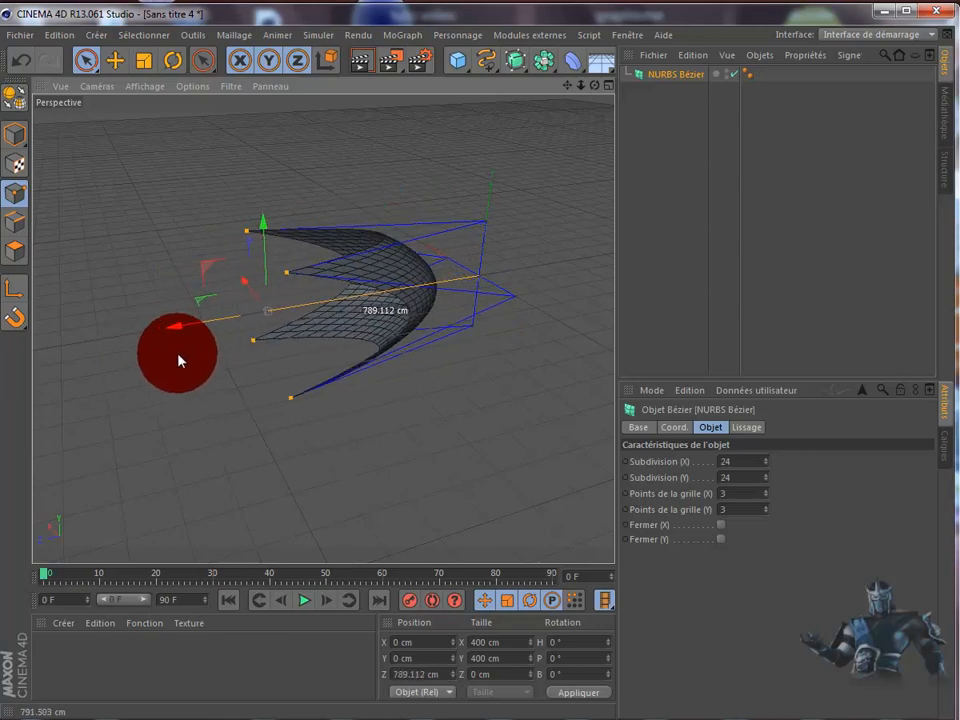
{"action": "mouse_move", "coordinate": [505, 393]}
{"action": "left_mouse_down", "text": "alt"}
{"action": "mouse_move", "coordinate": [493, 401]}
{"action": "mouse_move", "coordinate": [512, 402]}
{"action": "mouse_move", "coordinate": [521, 146]}
{"action": "left_mouse_up", "text": "alt"}
{"action": "left_click_drag", "start_coordinate": [182, 296], "coordinate": [261, 114]}
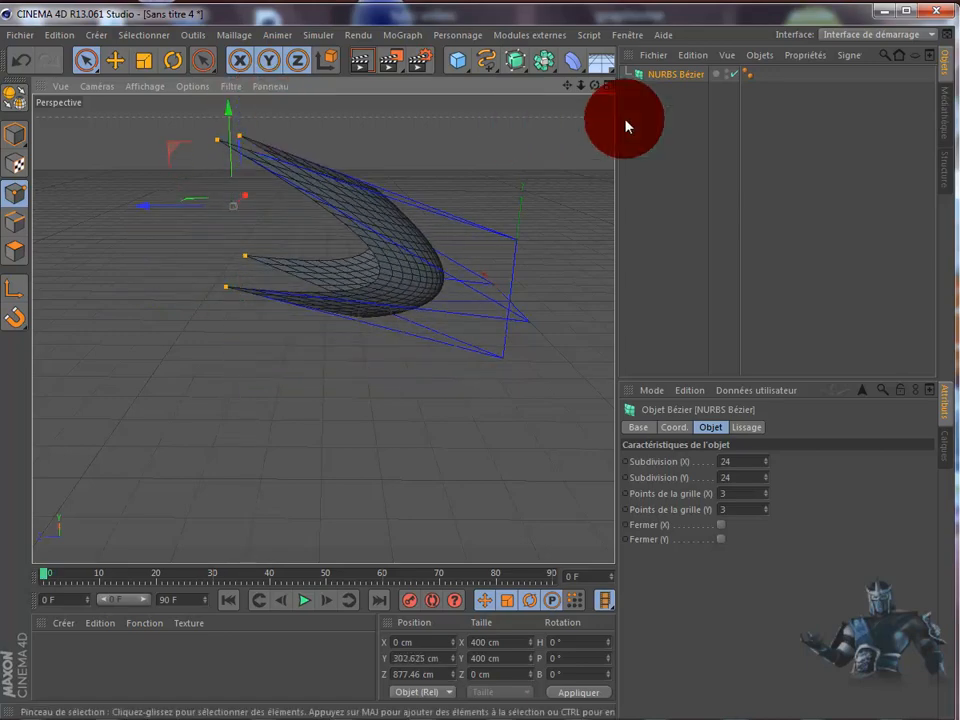
{"action": "left_click_drag", "start_coordinate": [595, 87], "coordinate": [620, 202]}
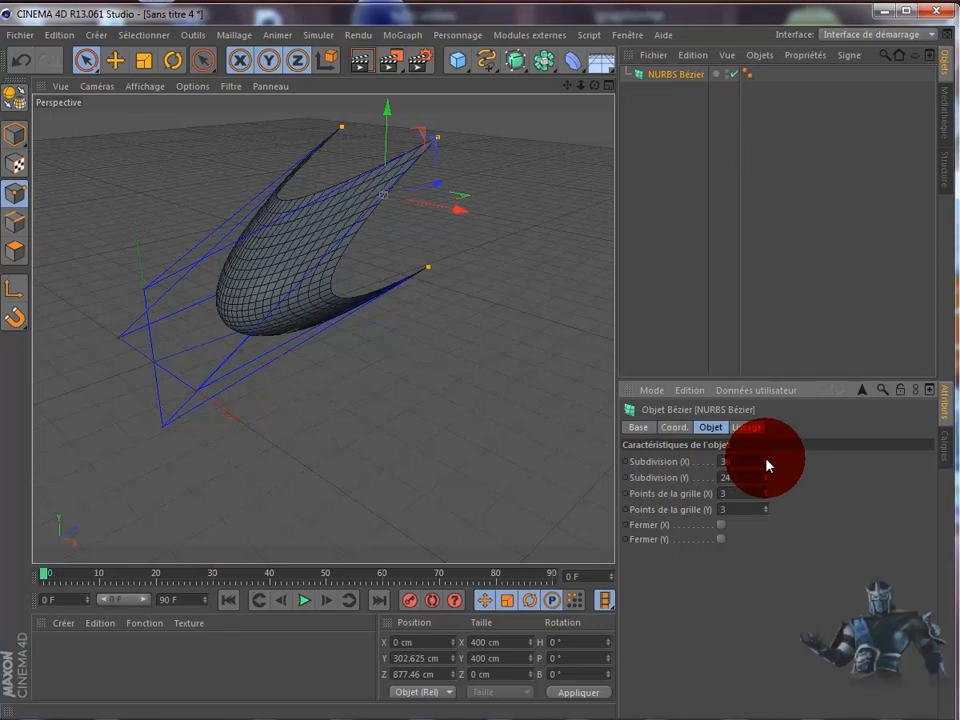
Lower the Bézier surface's subdivision to 4 in X and 4 in Y.
{"action": "left_click_drag", "start_coordinate": [766, 462], "coordinate": [768, 470]}
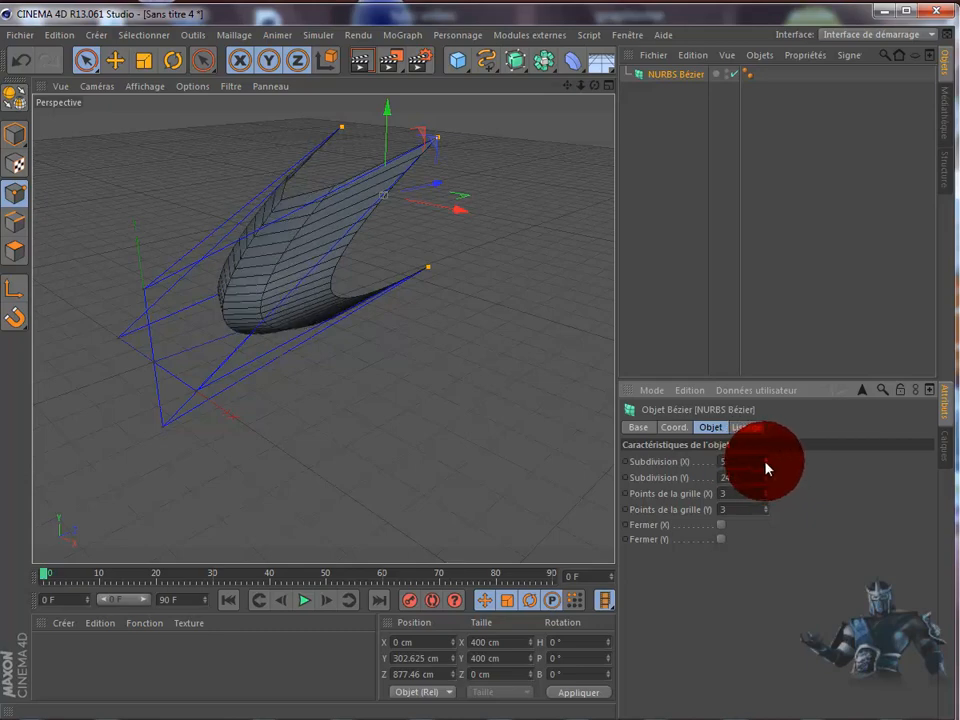
{"action": "left_click", "coordinate": [767, 465]}
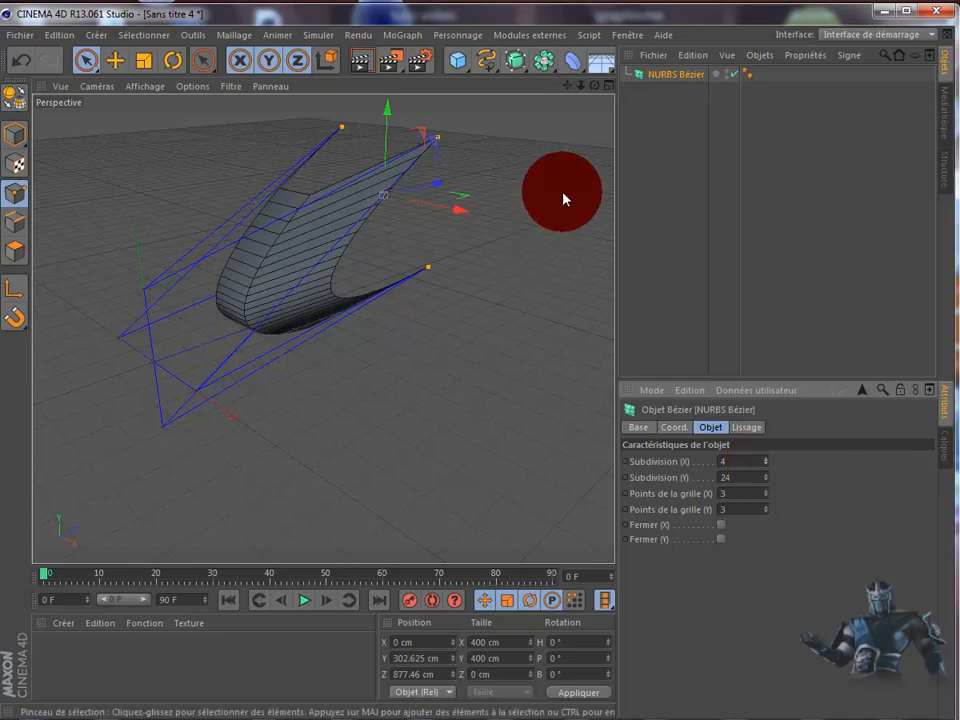
{"action": "left_click_drag", "start_coordinate": [593, 87], "coordinate": [506, 400]}
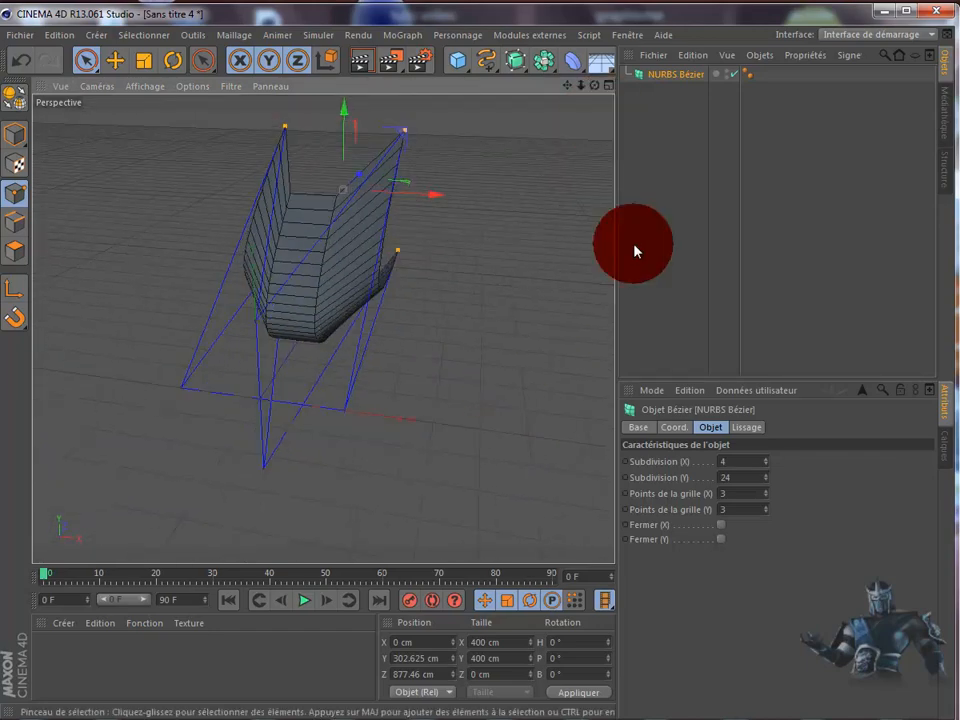
{"action": "left_click", "coordinate": [767, 481]}
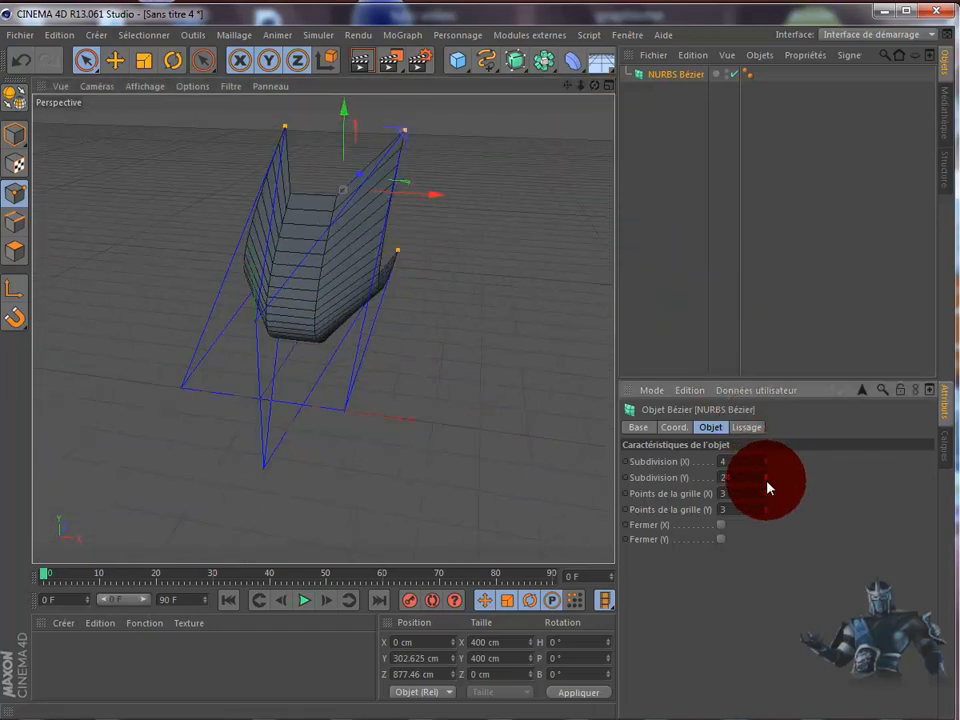
{"action": "left_click", "coordinate": [767, 481]}
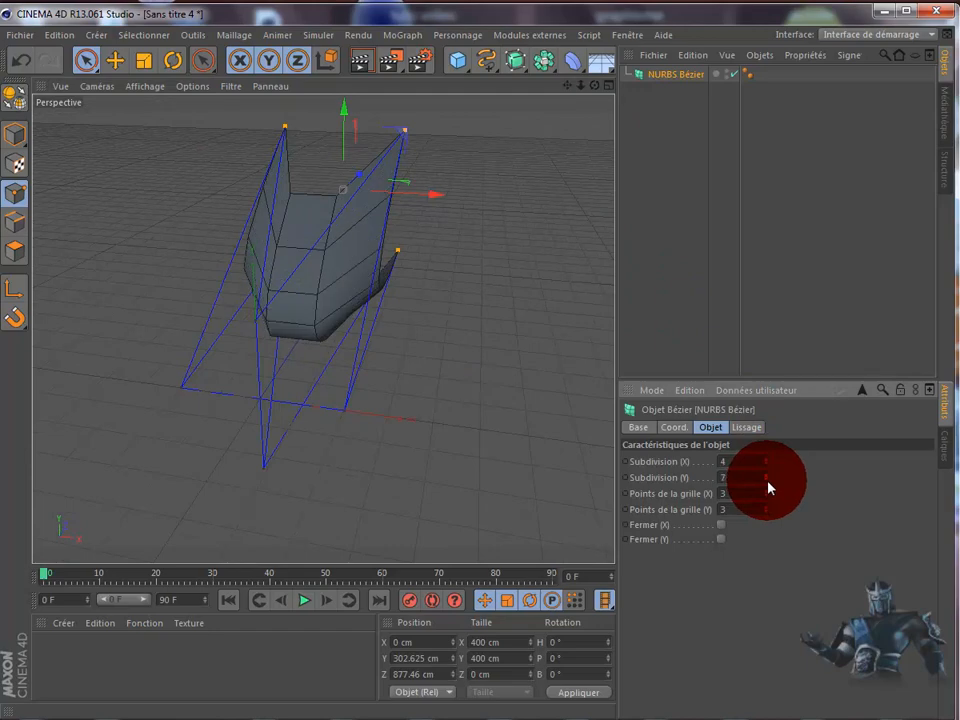
{"action": "left_click", "coordinate": [767, 481]}
{"action": "left_click", "coordinate": [767, 481]}
{"action": "left_click", "coordinate": [767, 481]}
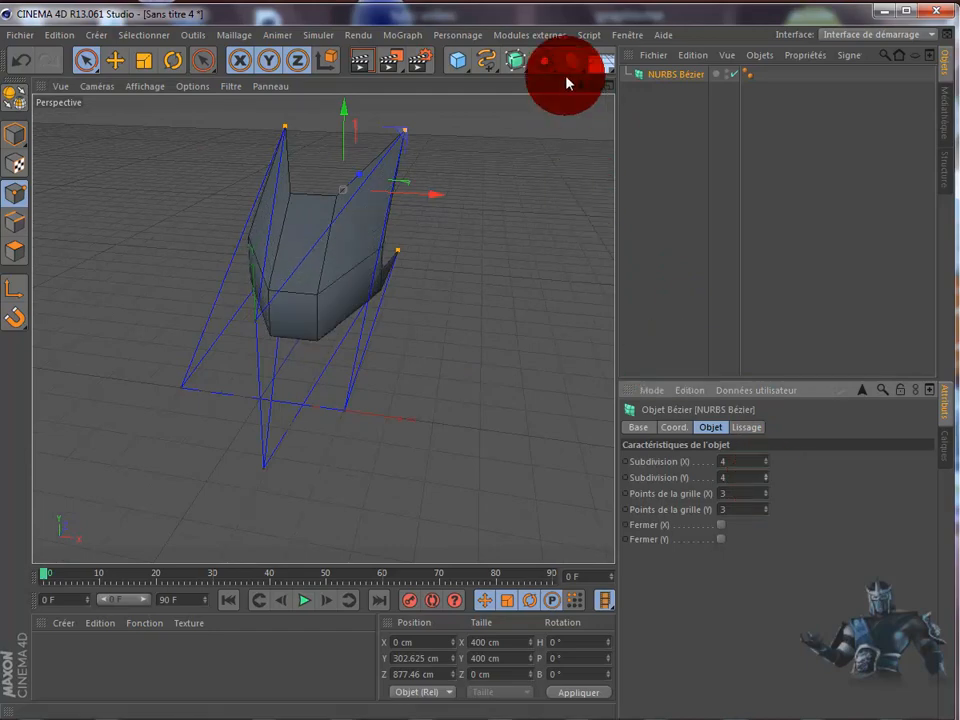
{"action": "left_click_drag", "start_coordinate": [595, 87], "coordinate": [586, 340]}
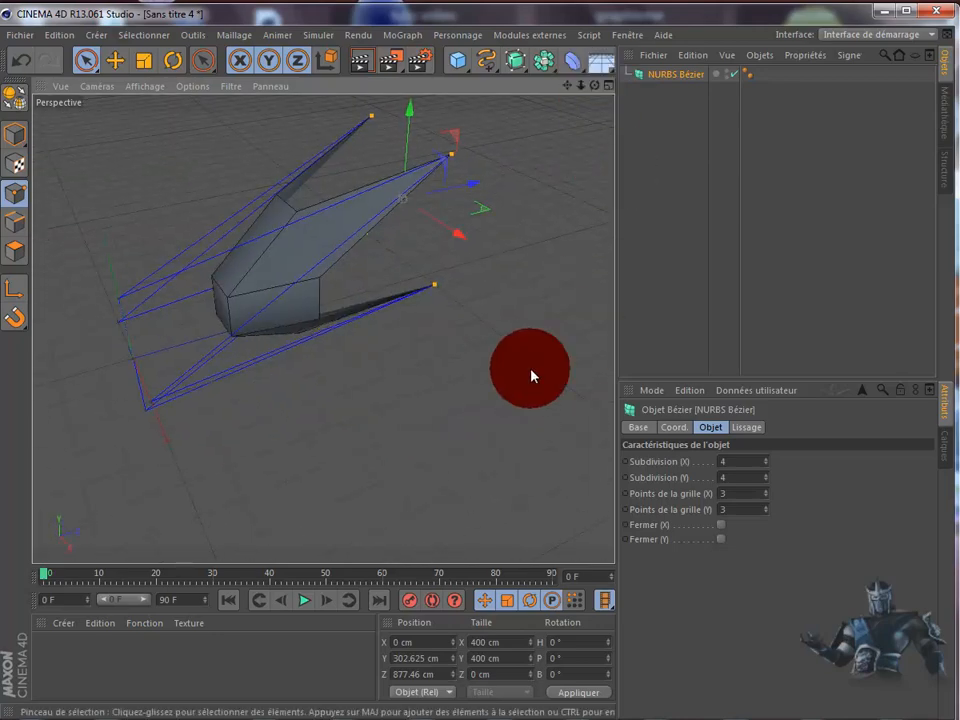
Set the Bézier surface's grid points to 6 in X and 6 in Y.
{"action": "left_click", "coordinate": [767, 492]}
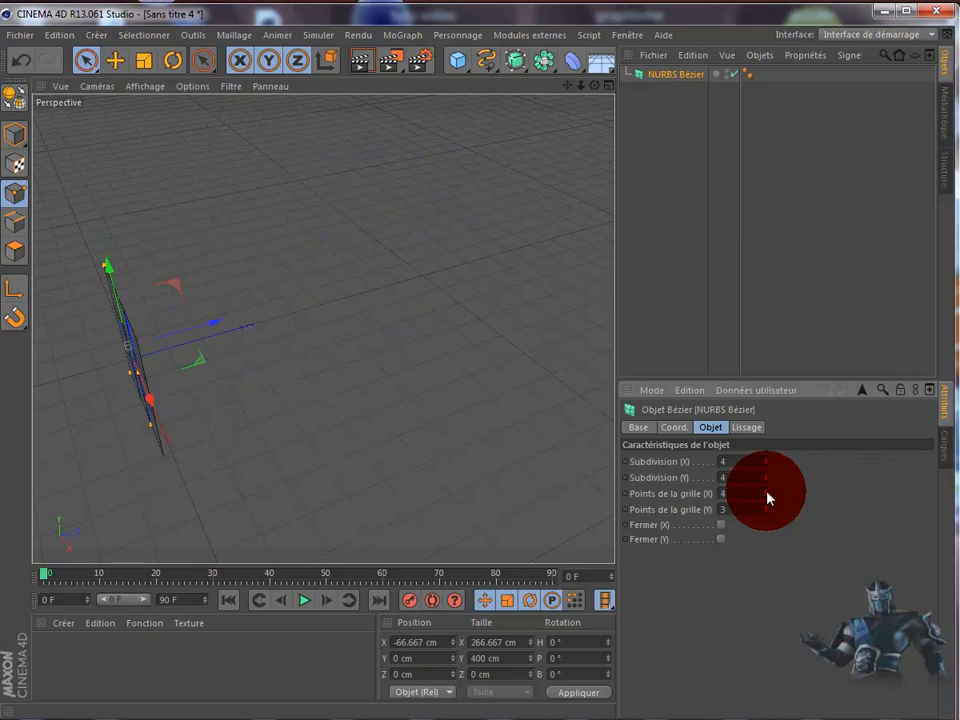
{"action": "left_click", "coordinate": [767, 492]}
{"action": "left_click", "coordinate": [767, 492]}
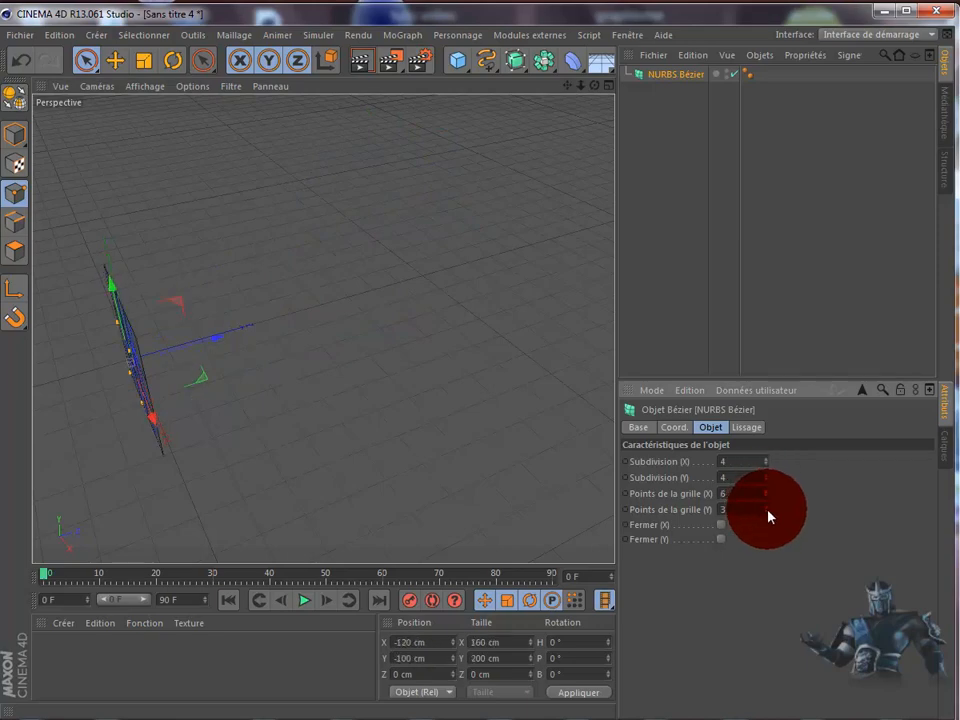
{"action": "left_click", "coordinate": [767, 508]}
{"action": "left_click", "coordinate": [767, 508]}
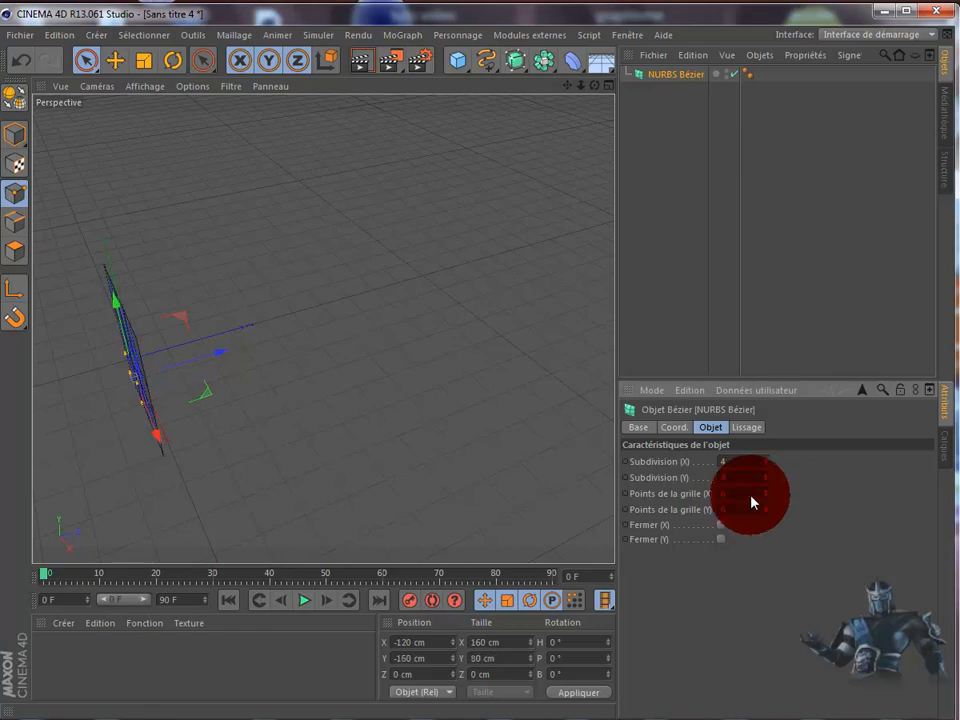
Select four inner control points in the surface's upper half, two near each side, and pull them along Z to about 1381 cm.
{"action": "left_click_drag", "start_coordinate": [594, 86], "coordinate": [508, 400]}
{"action": "mouse_move", "coordinate": [347, 397]}
{"action": "left_mouse_down"}
{"action": "mouse_move", "coordinate": [334, 277]}
{"action": "mouse_move", "coordinate": [310, 297]}
{"action": "mouse_move", "coordinate": [304, 259]}
{"action": "mouse_move", "coordinate": [424, 261]}
{"action": "mouse_move", "coordinate": [304, 259]}
{"action": "mouse_move", "coordinate": [306, 300]}
{"action": "mouse_move", "coordinate": [443, 289]}
{"action": "left_mouse_up"}
{"action": "left_click", "coordinate": [409, 262]}
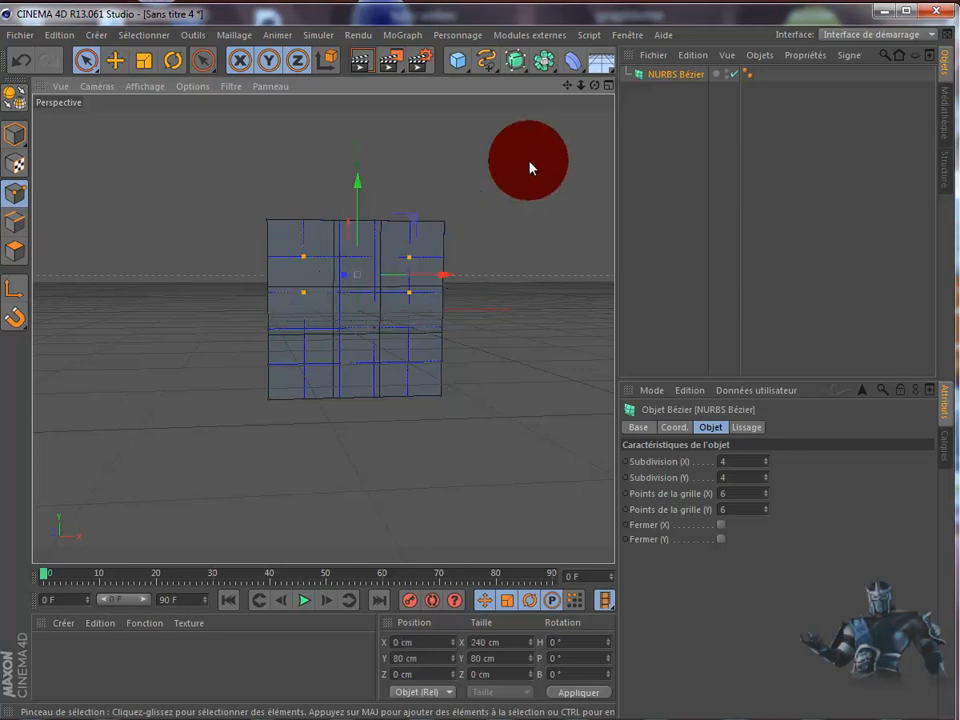
{"action": "left_click_drag", "start_coordinate": [595, 86], "coordinate": [507, 401]}
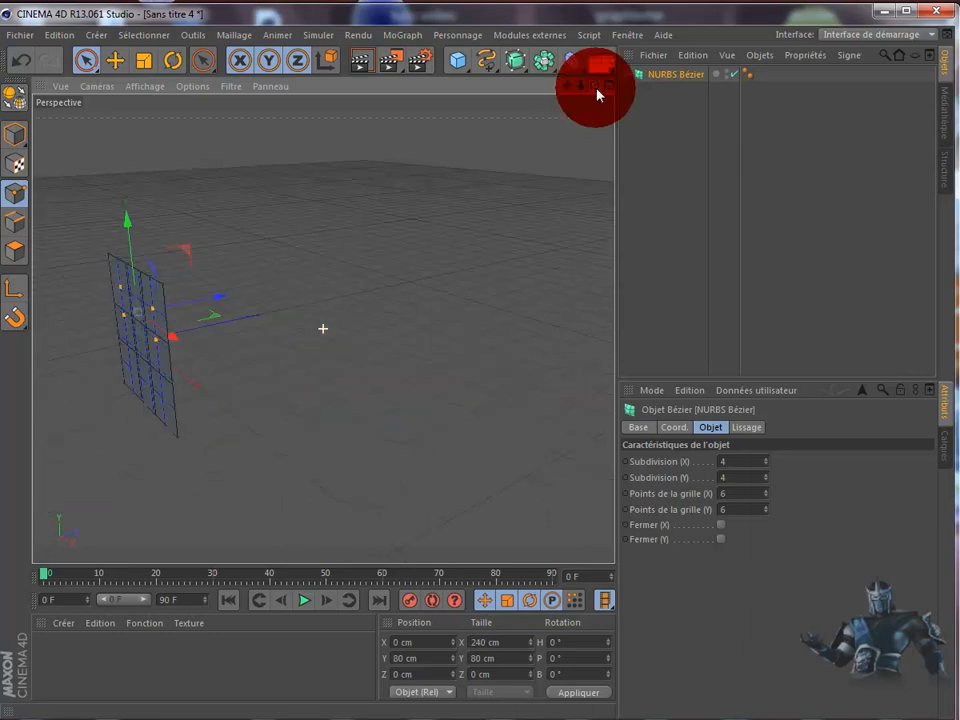
{"action": "left_click_drag", "start_coordinate": [232, 300], "coordinate": [530, 212]}
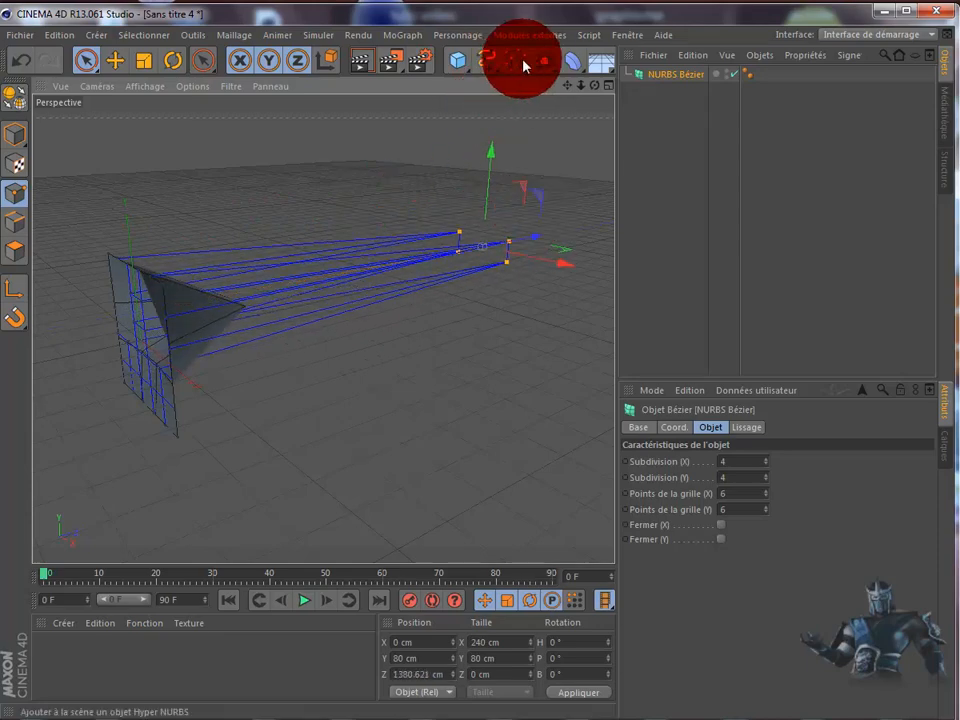
Select the four control points in the middle of the surface's lower half and pull them the opposite way, to about Z -366 cm.
{"action": "left_click_drag", "start_coordinate": [594, 86], "coordinate": [511, 281]}
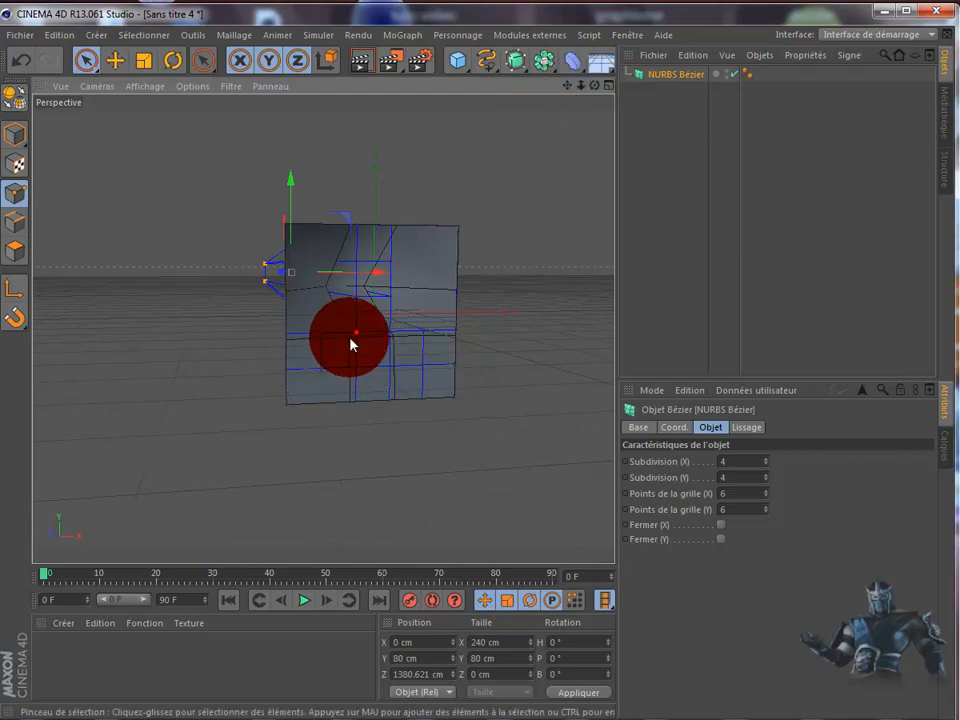
{"action": "mouse_move", "coordinate": [351, 340]}
{"action": "left_mouse_down"}
{"action": "mouse_move", "coordinate": [356, 369]}
{"action": "mouse_move", "coordinate": [369, 373]}
{"action": "mouse_move", "coordinate": [393, 370]}
{"action": "mouse_move", "coordinate": [392, 336]}
{"action": "left_mouse_up"}
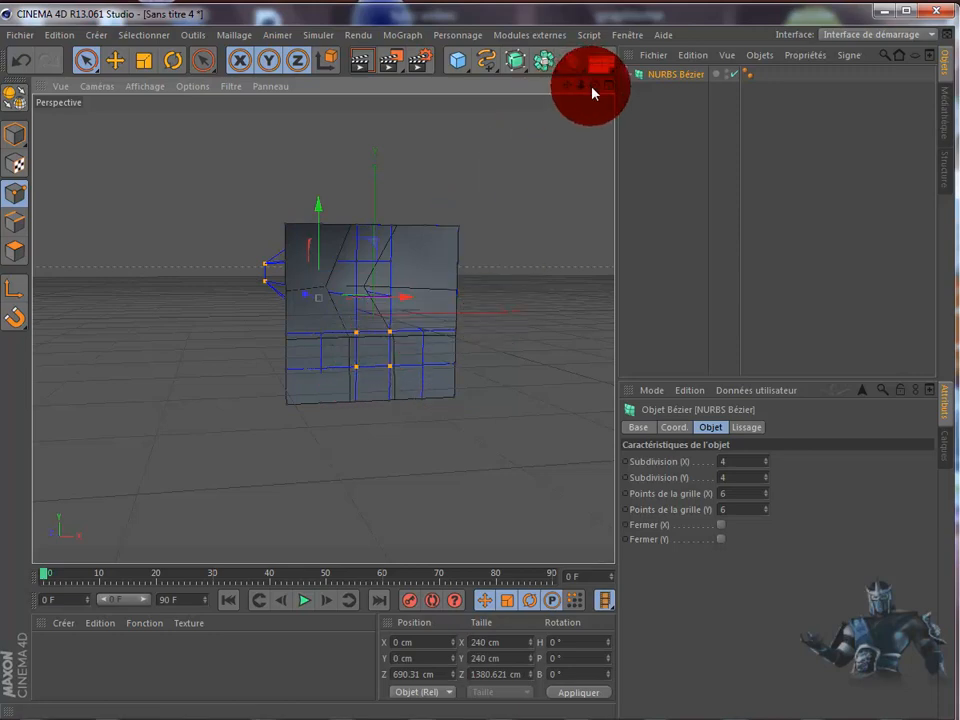
{"action": "mouse_move", "coordinate": [594, 87]}
{"action": "left_mouse_down"}
{"action": "mouse_move", "coordinate": [516, 396]}
{"action": "mouse_move", "coordinate": [506, 401]}
{"action": "mouse_move", "coordinate": [330, 240]}
{"action": "mouse_move", "coordinate": [228, 377]}
{"action": "mouse_move", "coordinate": [257, 418]}
{"action": "mouse_move", "coordinate": [349, 409]}
{"action": "mouse_move", "coordinate": [388, 377]}
{"action": "mouse_move", "coordinate": [390, 360]}
{"action": "mouse_move", "coordinate": [398, 394]}
{"action": "mouse_move", "coordinate": [437, 397]}
{"action": "mouse_move", "coordinate": [431, 366]}
{"action": "mouse_move", "coordinate": [465, 392]}
{"action": "mouse_move", "coordinate": [551, 135]}
{"action": "mouse_move", "coordinate": [576, 92]}
{"action": "mouse_move", "coordinate": [507, 396]}
{"action": "left_mouse_up"}
{"action": "mouse_move", "coordinate": [470, 318]}
{"action": "left_mouse_down"}
{"action": "mouse_move", "coordinate": [431, 364]}
{"action": "mouse_move", "coordinate": [418, 347]}
{"action": "mouse_move", "coordinate": [558, 378]}
{"action": "left_mouse_up"}
Raise the Bézier surface's X subdivision to 20.
{"action": "left_click_drag", "start_coordinate": [591, 95], "coordinate": [508, 401]}
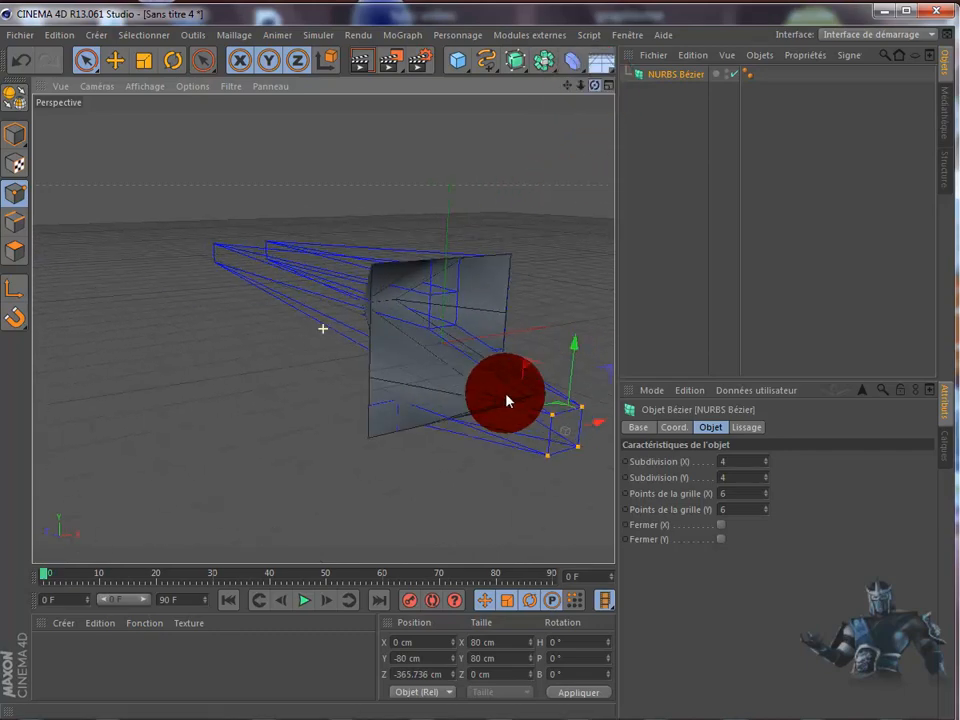
{"action": "left_click_drag", "start_coordinate": [564, 92], "coordinate": [547, 213]}
{"action": "scroll", "coordinate": [549, 213], "scroll_direction": "down", "scroll_amount": 1}
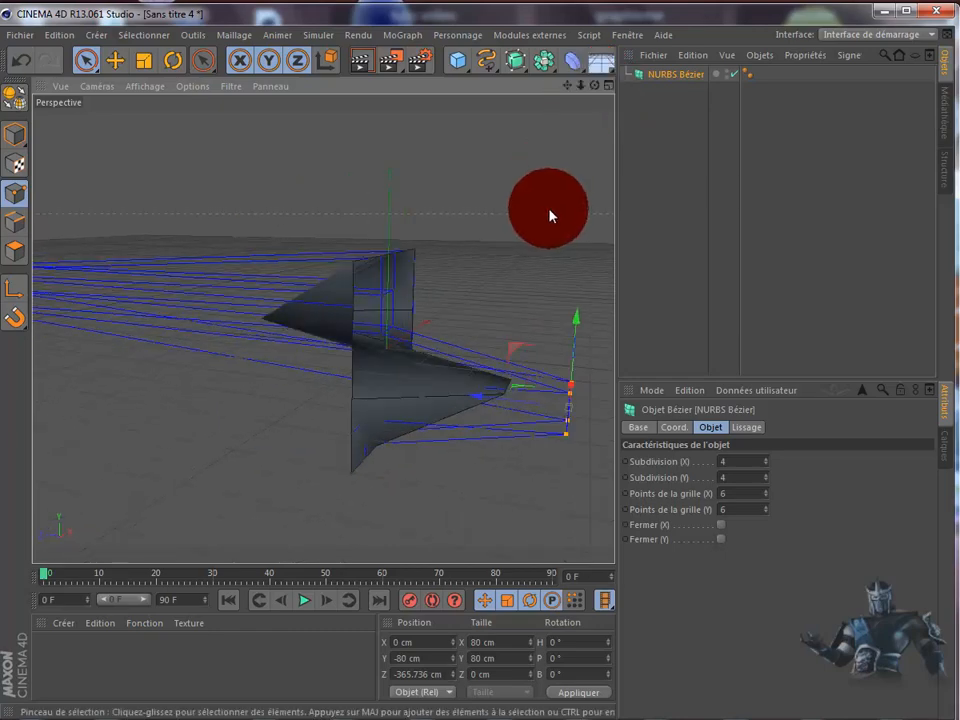
{"action": "left_click", "coordinate": [767, 461]}
{"action": "left_click", "coordinate": [767, 461]}
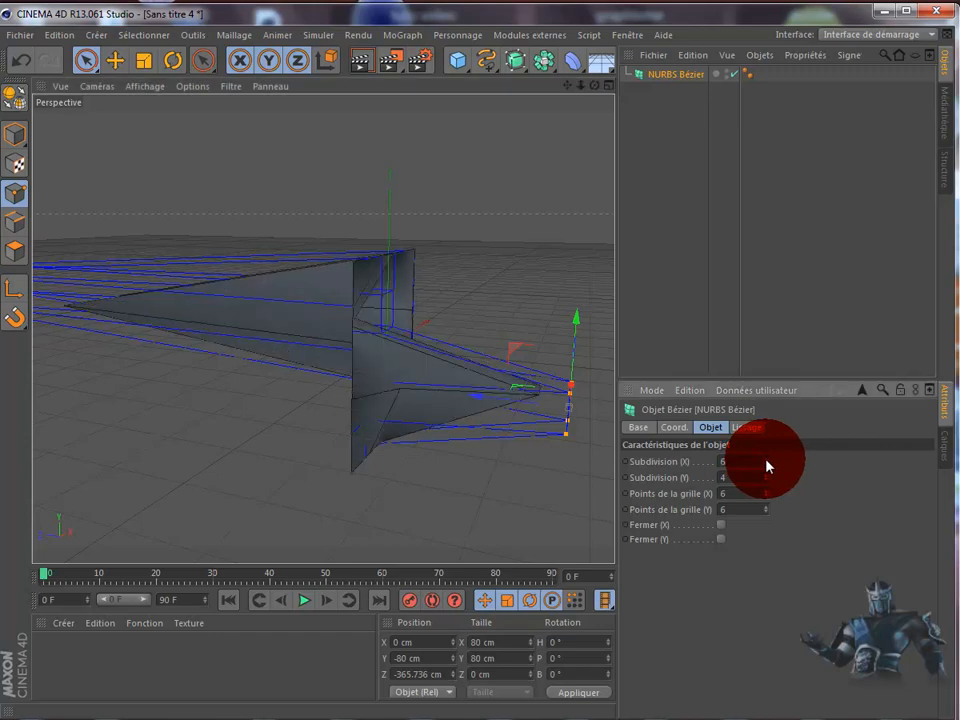
{"action": "left_click", "coordinate": [767, 461]}
{"action": "left_click", "coordinate": [767, 461]}
{"action": "left_click", "coordinate": [767, 461]}
{"action": "left_click", "coordinate": [767, 461]}
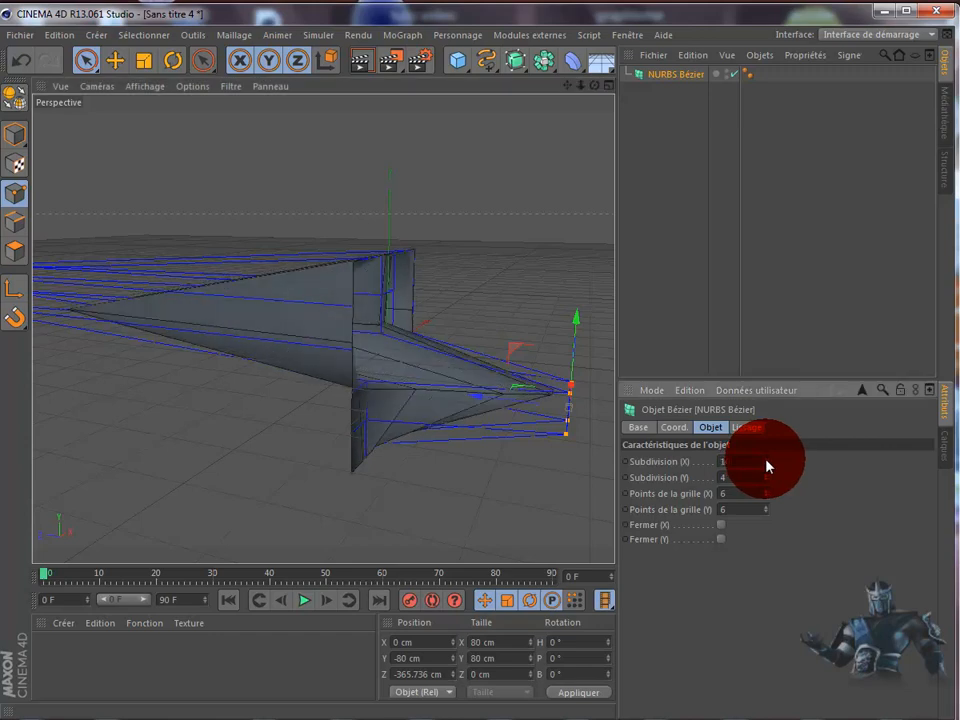
{"action": "left_click", "coordinate": [767, 461]}
{"action": "left_click", "coordinate": [767, 461]}
{"action": "left_click", "coordinate": [767, 461]}
{"action": "left_click", "coordinate": [767, 461]}
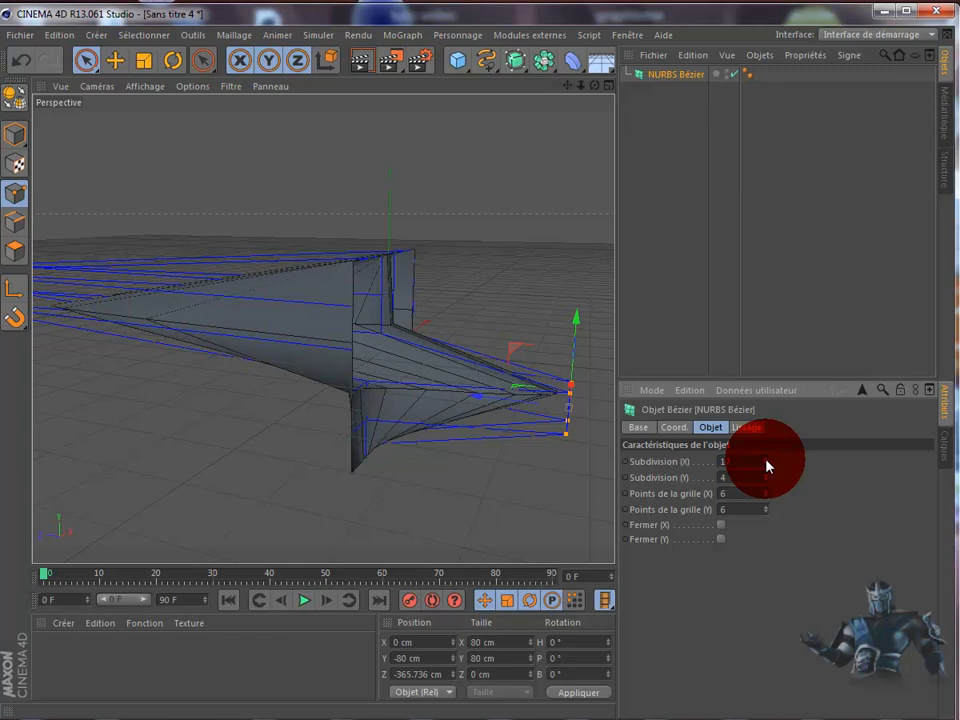
{"action": "left_click", "coordinate": [767, 461]}
Set the Bézier surface's Y subdivision to 20.
{"action": "left_click_drag", "start_coordinate": [731, 479], "coordinate": [703, 483]}
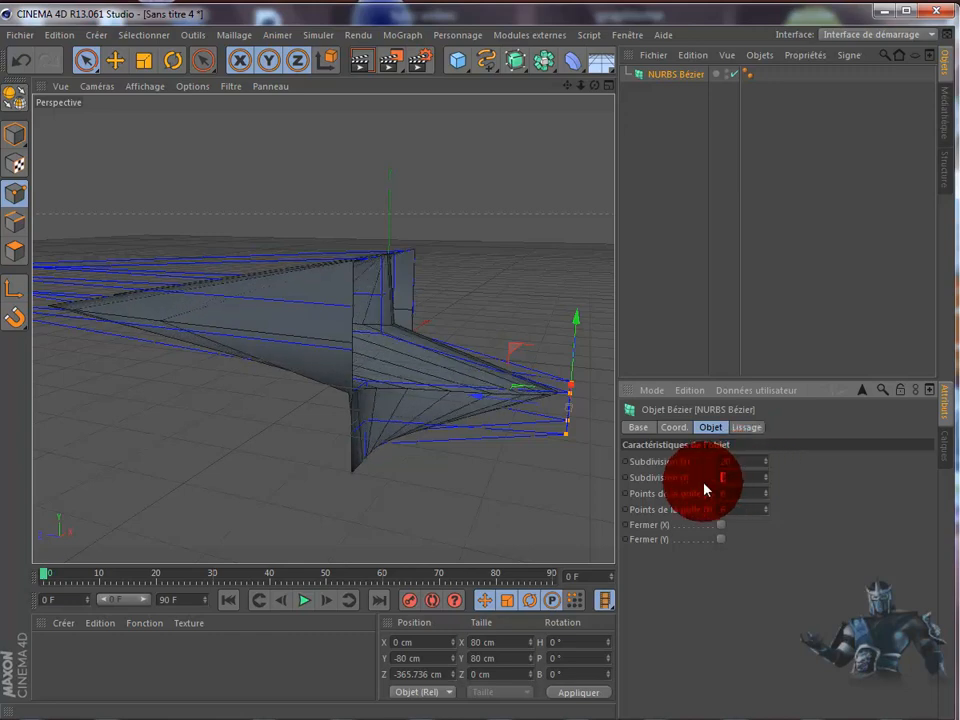
{"action": "type", "text": "20"}
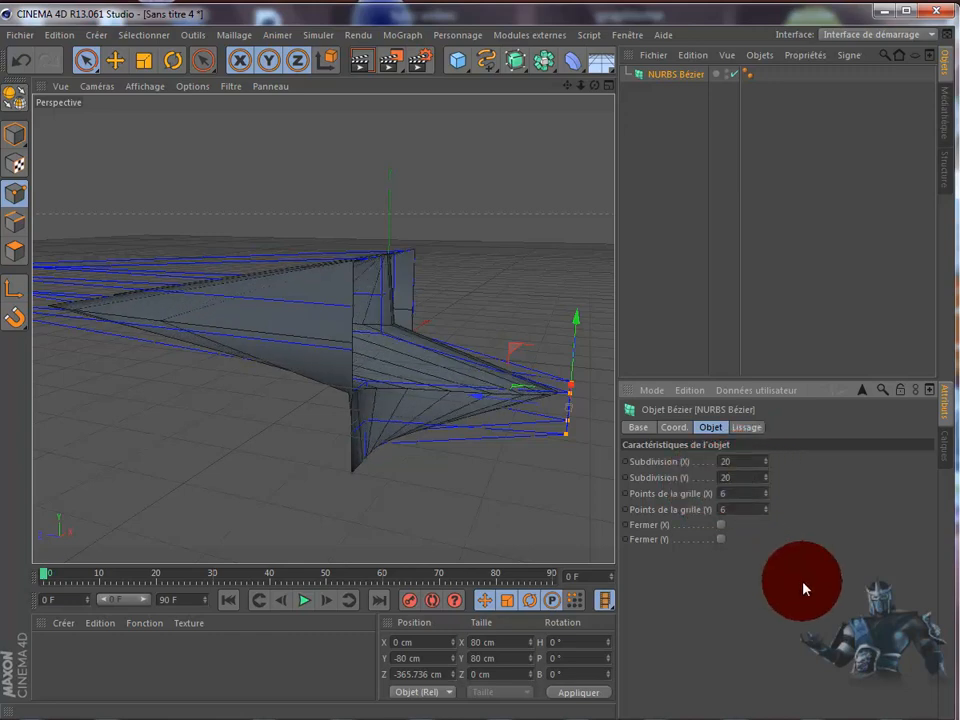
{"action": "key", "text": "Return"}
Close the Bézier surface along X.
{"action": "left_click_drag", "start_coordinate": [578, 127], "coordinate": [506, 400]}
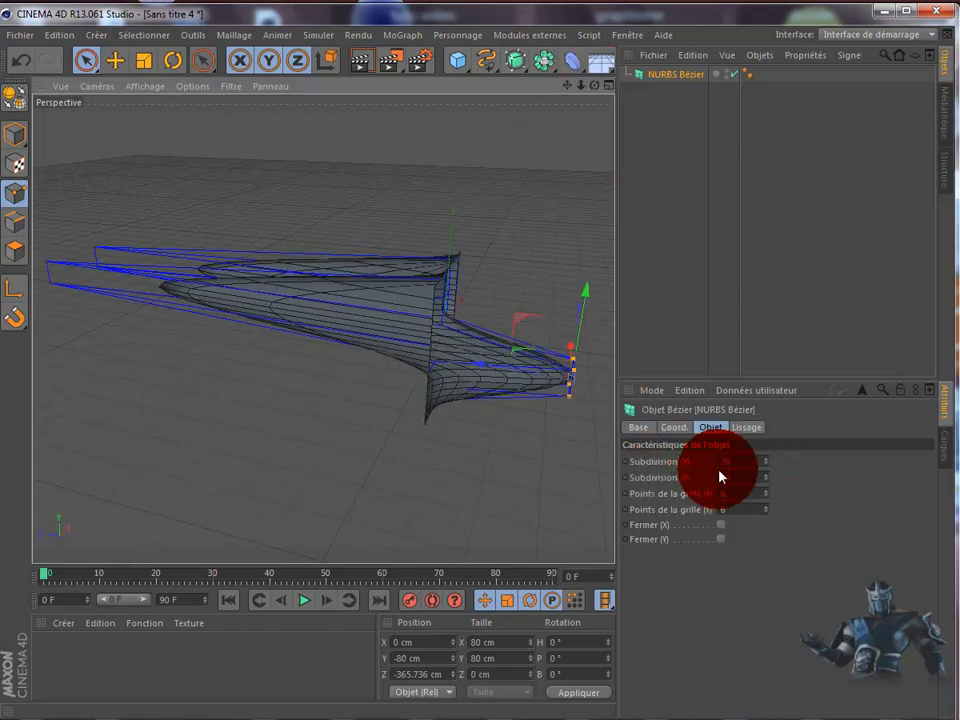
{"action": "left_click", "coordinate": [721, 525]}
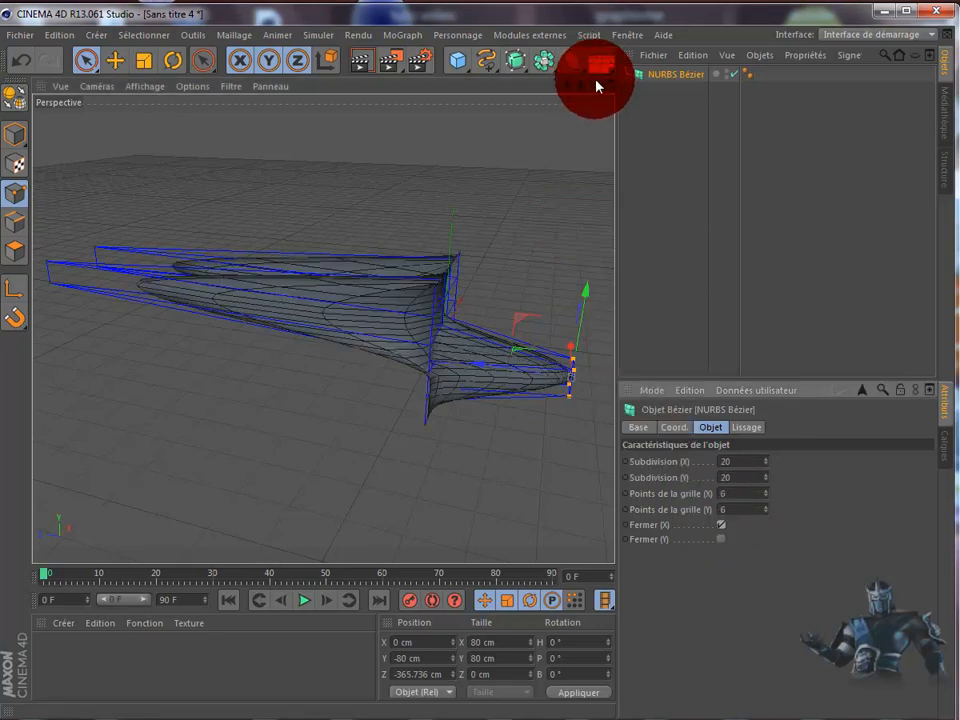
Switch the Bézier surface's X closing off and back on to compare the two shapes.
{"action": "left_click_drag", "start_coordinate": [596, 86], "coordinate": [369, 310]}
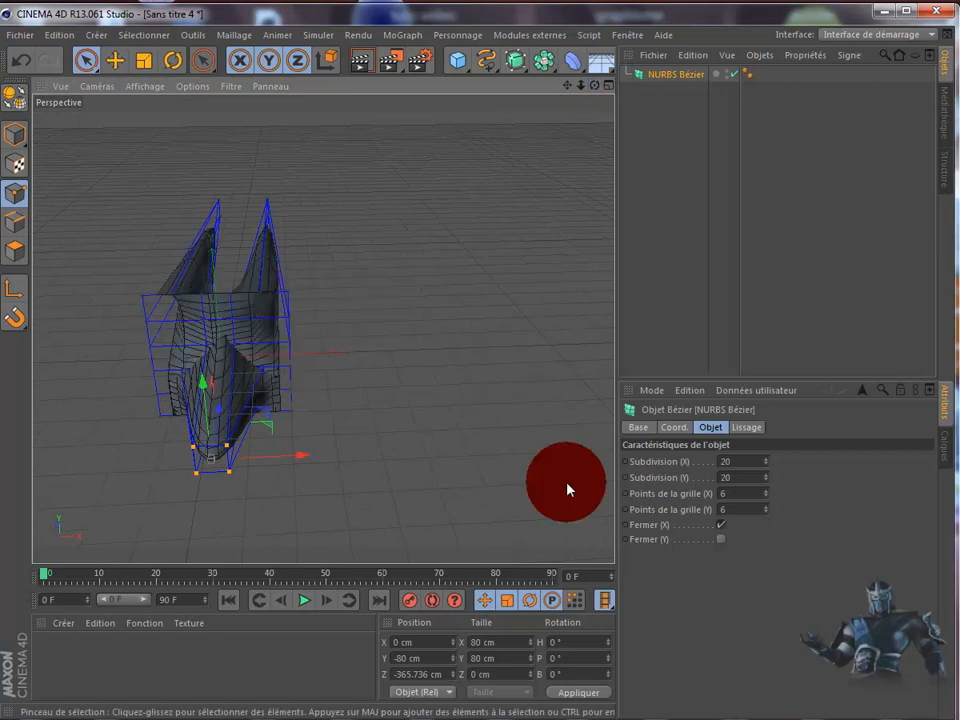
{"action": "left_click", "coordinate": [723, 525]}
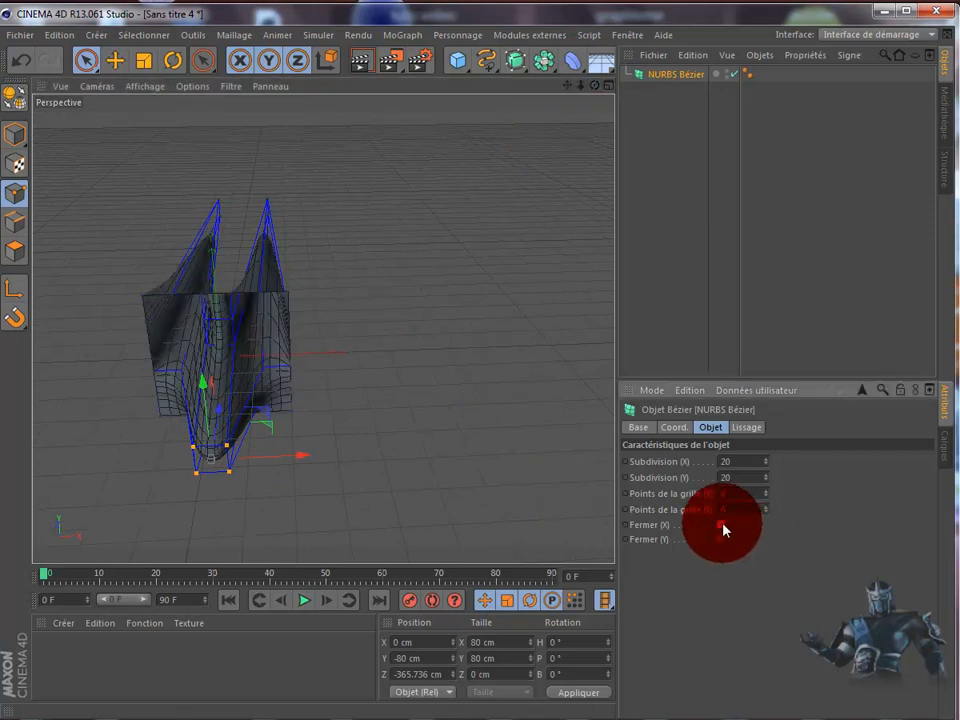
{"action": "left_click", "coordinate": [723, 525]}
{"action": "left_click", "coordinate": [723, 525]}
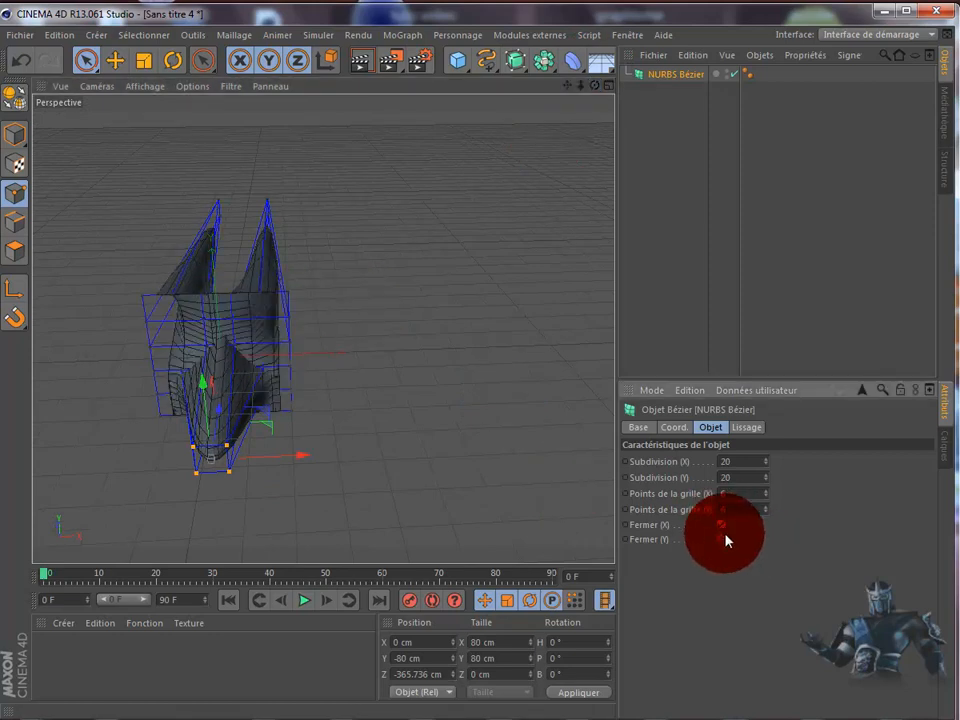
Close the Bézier surface along Y as well and inspect the shape from another angle.
{"action": "mouse_move", "coordinate": [491, 404]}
{"action": "left_mouse_down", "text": "alt"}
{"action": "mouse_move", "coordinate": [499, 392]}
{"action": "mouse_move", "coordinate": [501, 403]}
{"action": "mouse_move", "coordinate": [508, 398]}
{"action": "left_mouse_up", "text": "alt"}
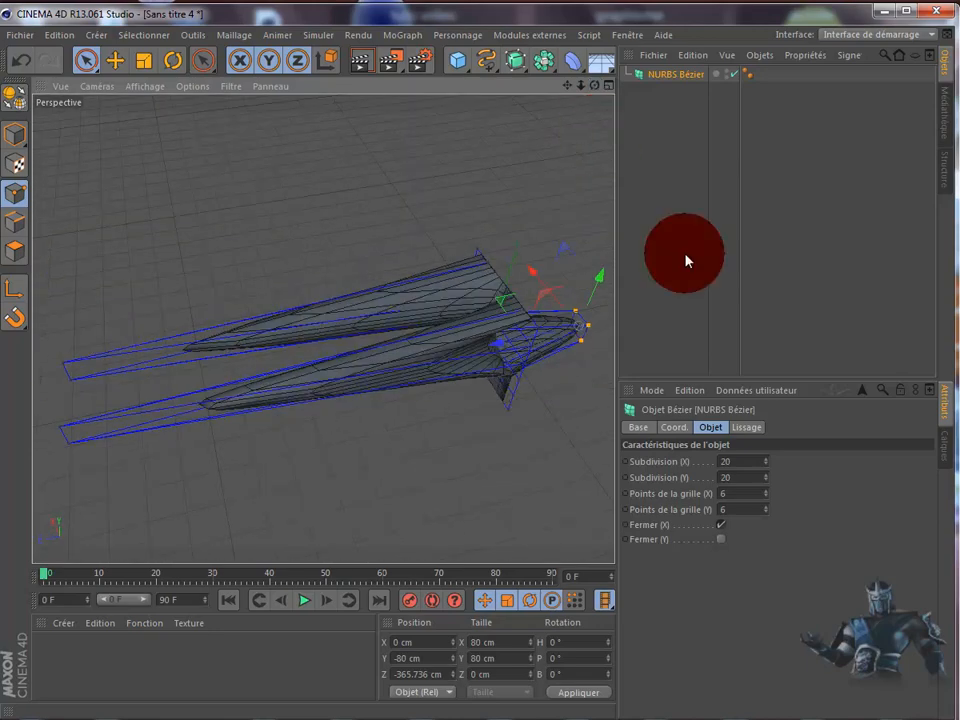
{"action": "left_click", "coordinate": [721, 541]}
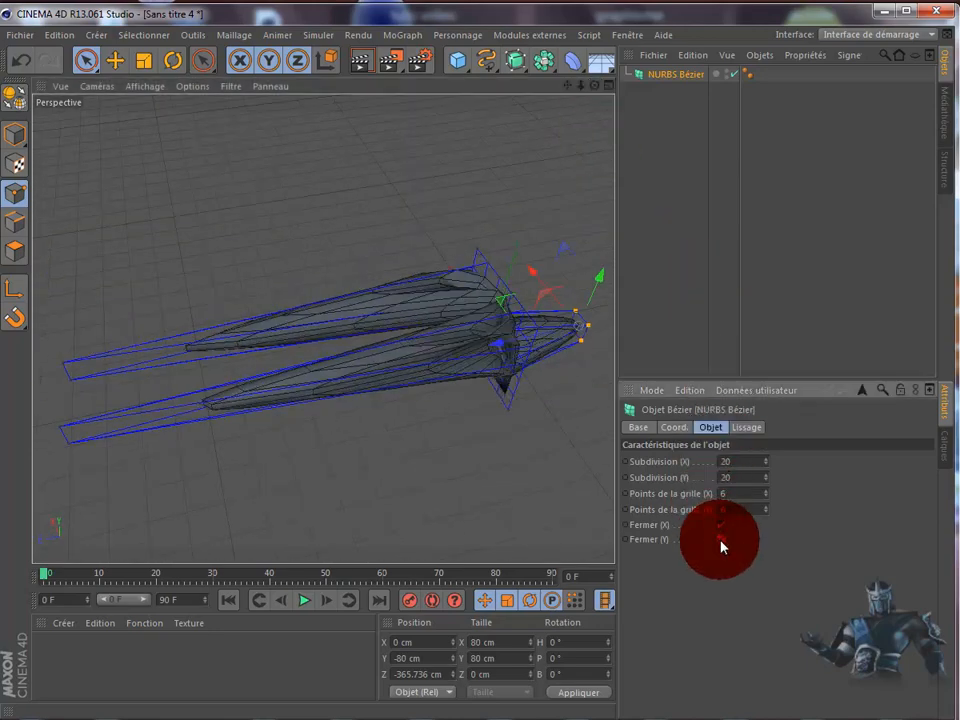
{"action": "left_click_drag", "start_coordinate": [595, 90], "coordinate": [508, 401], "text": "alt"}
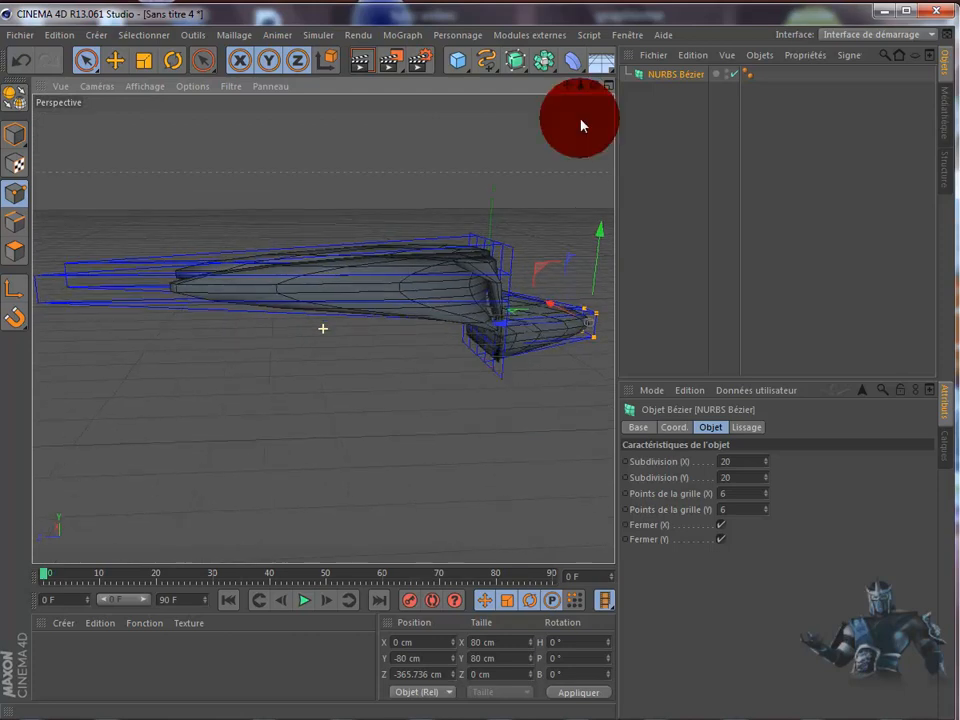
Turn off the X and Y closing and delete the Bézier NURBS object.
{"action": "left_click", "coordinate": [721, 526]}
{"action": "left_click", "coordinate": [721, 541]}
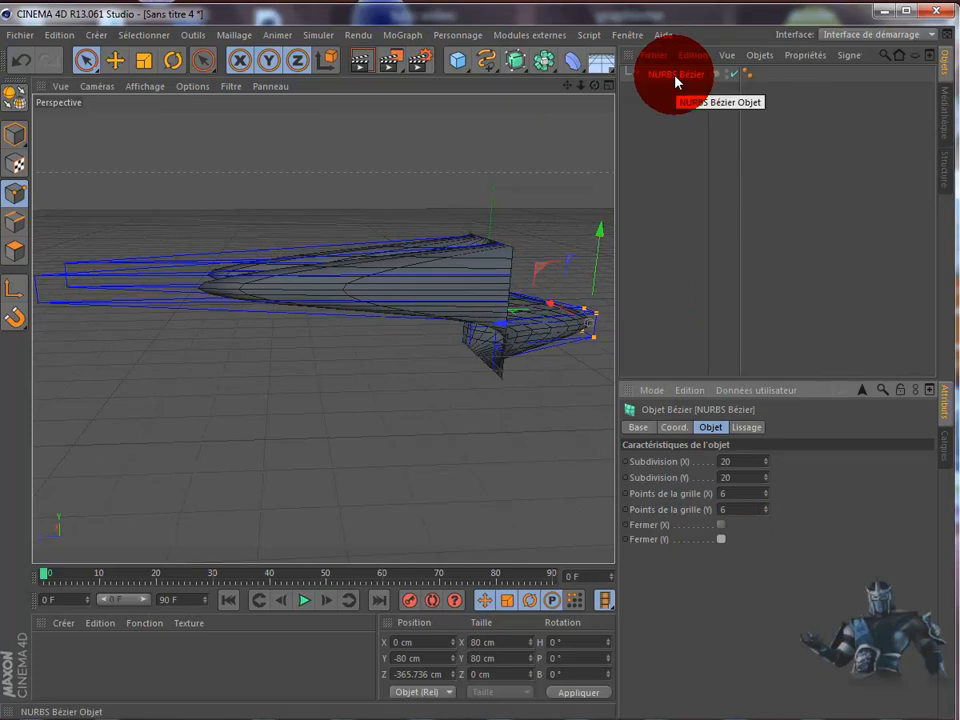
{"action": "key", "text": "Delete"}
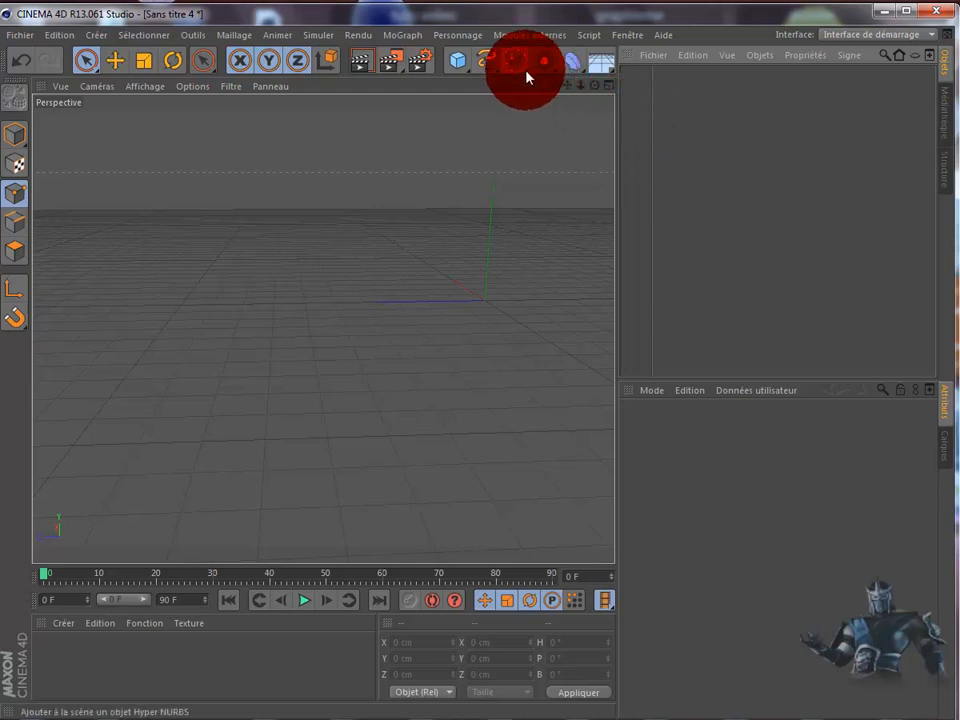
Add a Peau NURBS object and an n côtés spline to the scene.
{"action": "left_click_drag", "start_coordinate": [527, 77], "coordinate": [737, 117]}
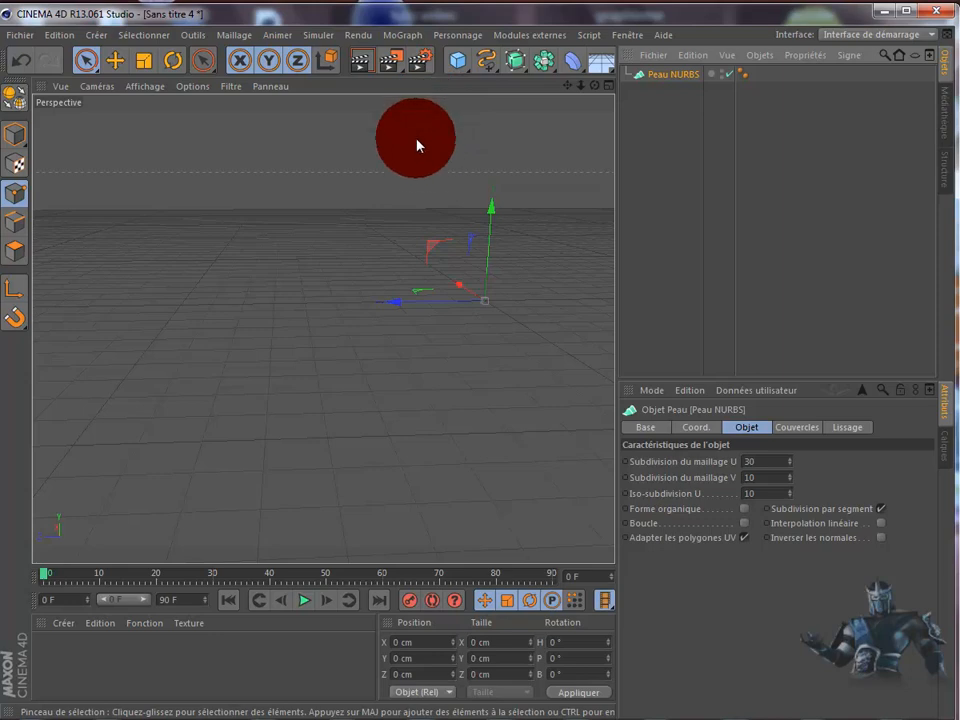
{"action": "left_click", "coordinate": [500, 76]}
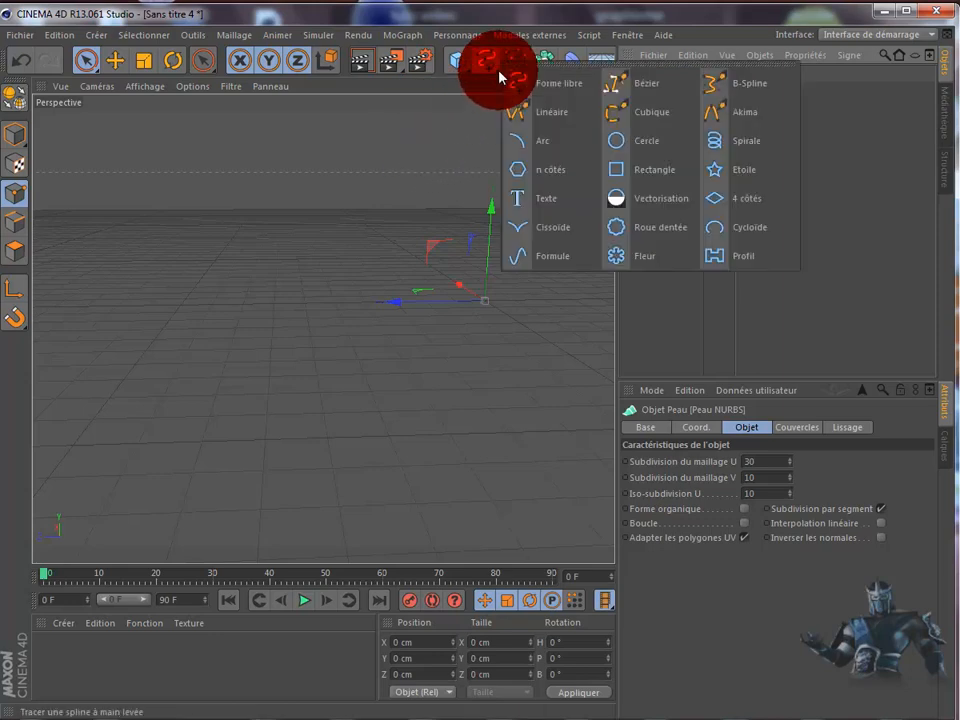
{"action": "left_click", "coordinate": [549, 171]}
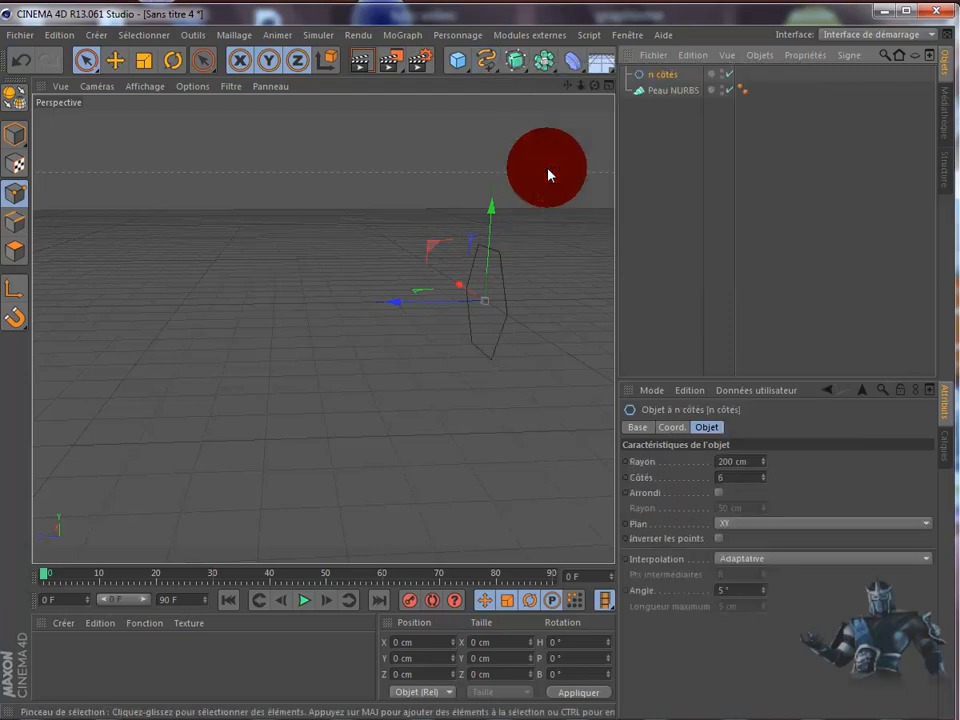
Add a rectangle spline and move it along the Z axis, away from the n-sided spline.
{"action": "left_click", "coordinate": [496, 76]}
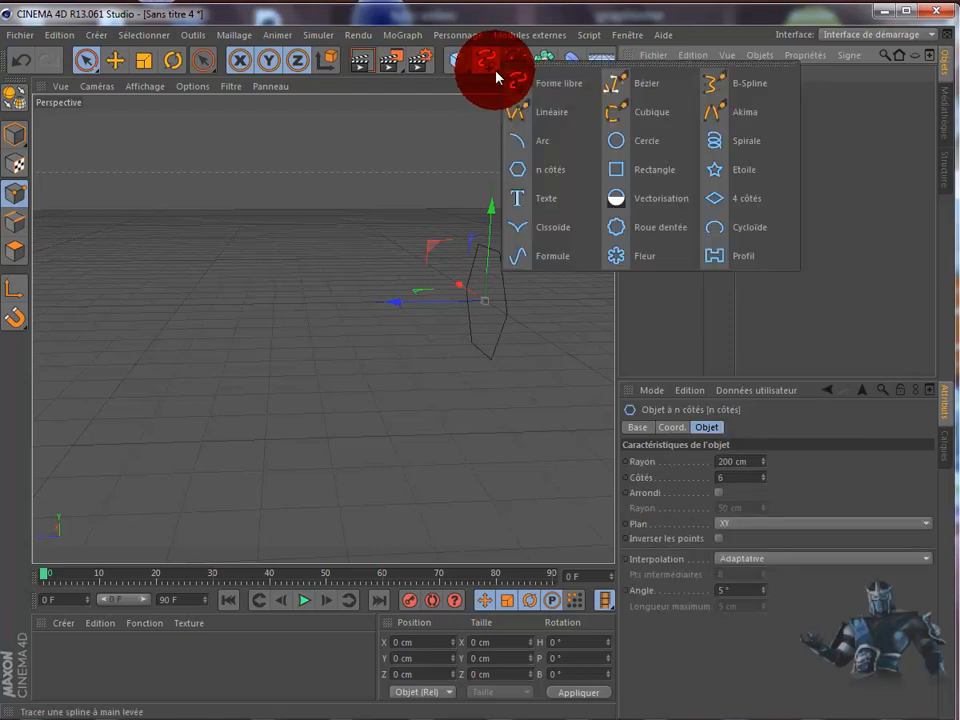
{"action": "mouse_move", "coordinate": [496, 76]}
{"action": "left_mouse_down"}
{"action": "mouse_move", "coordinate": [555, 129]}
{"action": "mouse_move", "coordinate": [716, 173]}
{"action": "mouse_move", "coordinate": [609, 178]}
{"action": "mouse_move", "coordinate": [617, 177]}
{"action": "left_mouse_up"}
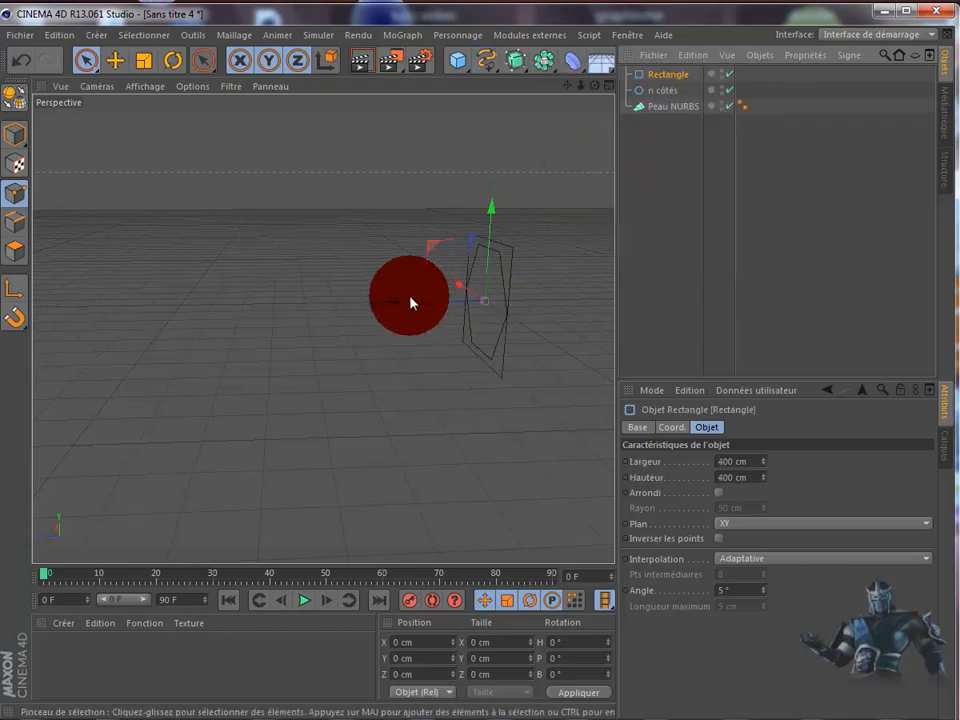
{"action": "left_click_drag", "start_coordinate": [394, 305], "coordinate": [218, 340]}
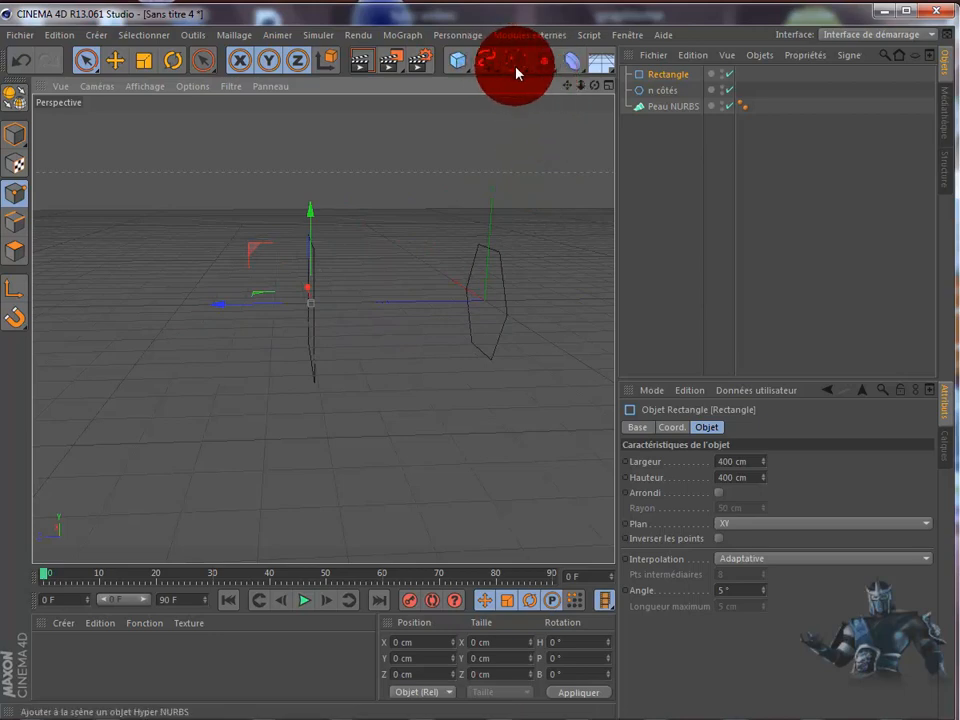
Add a circle spline, undo the stray freehand spline, and move the circle about 1129 cm along Z beyond the rectangle.
{"action": "mouse_move", "coordinate": [522, 74]}
{"action": "left_mouse_down"}
{"action": "mouse_move", "coordinate": [606, 107]}
{"action": "mouse_move", "coordinate": [497, 72]}
{"action": "left_mouse_up"}
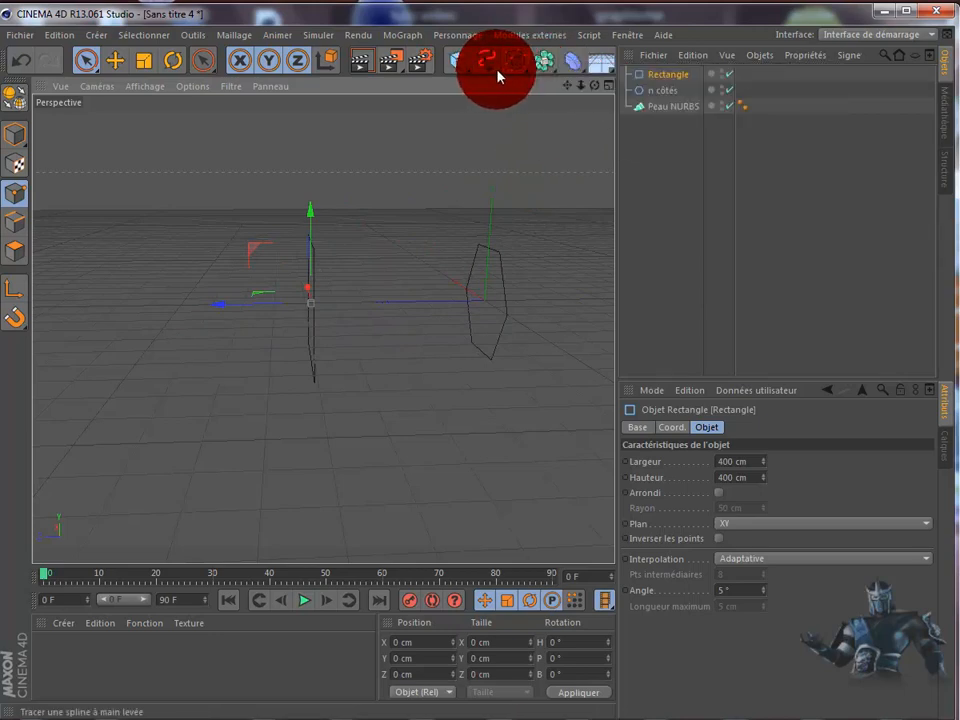
{"action": "left_click", "coordinate": [497, 72]}
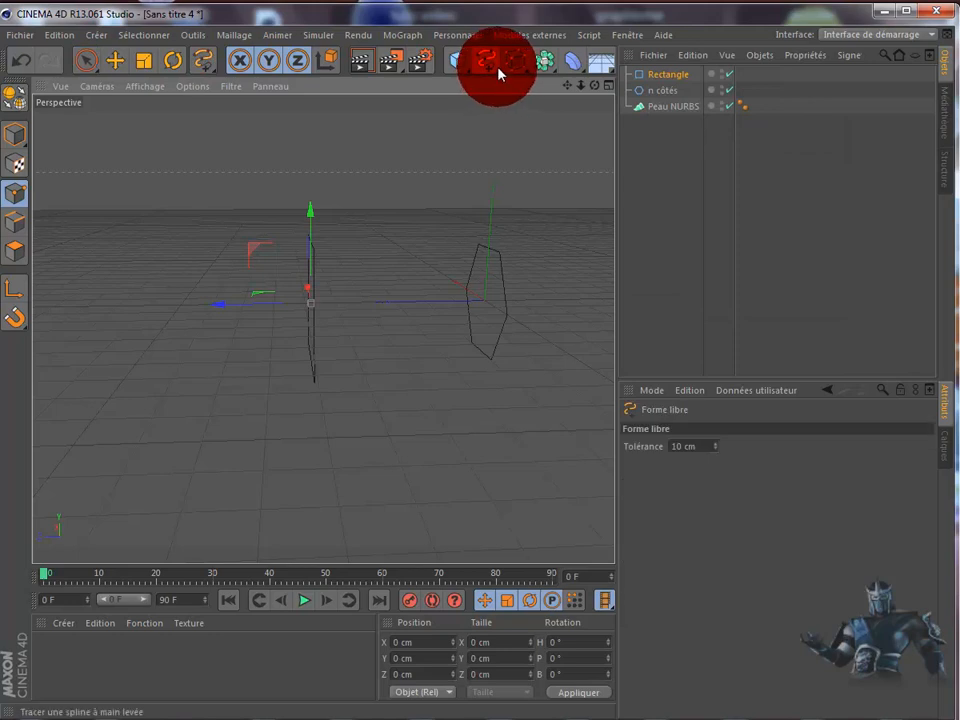
{"action": "mouse_move", "coordinate": [502, 75]}
{"action": "left_mouse_down"}
{"action": "mouse_move", "coordinate": [617, 143]}
{"action": "mouse_move", "coordinate": [645, 145]}
{"action": "mouse_move", "coordinate": [493, 279]}
{"action": "mouse_move", "coordinate": [407, 313]}
{"action": "mouse_move", "coordinate": [228, 319]}
{"action": "left_mouse_up"}
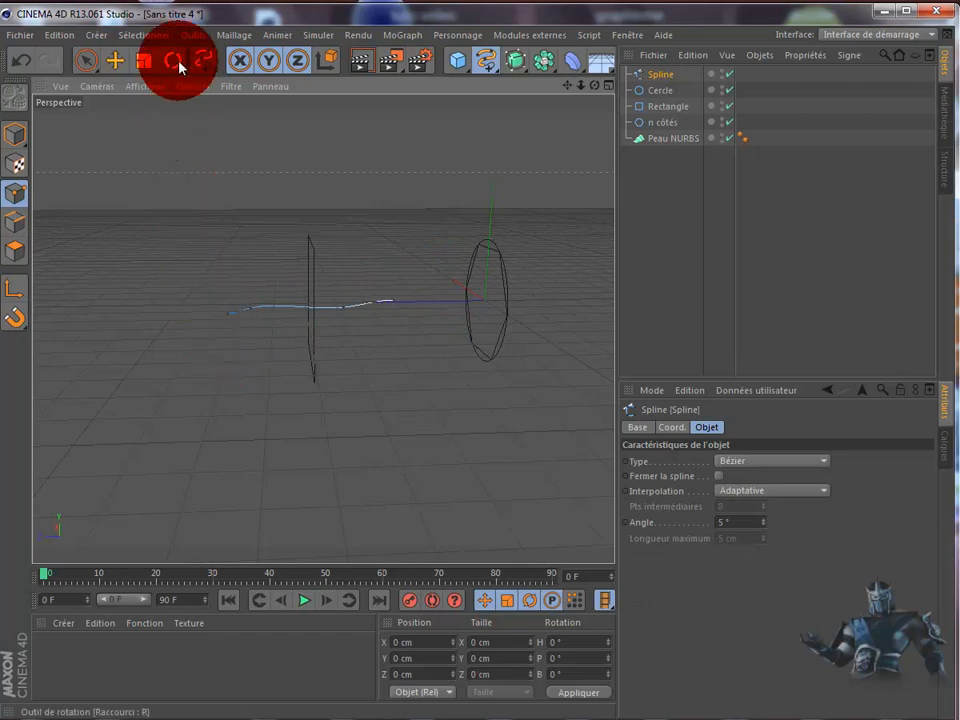
{"action": "left_click", "coordinate": [18, 62]}
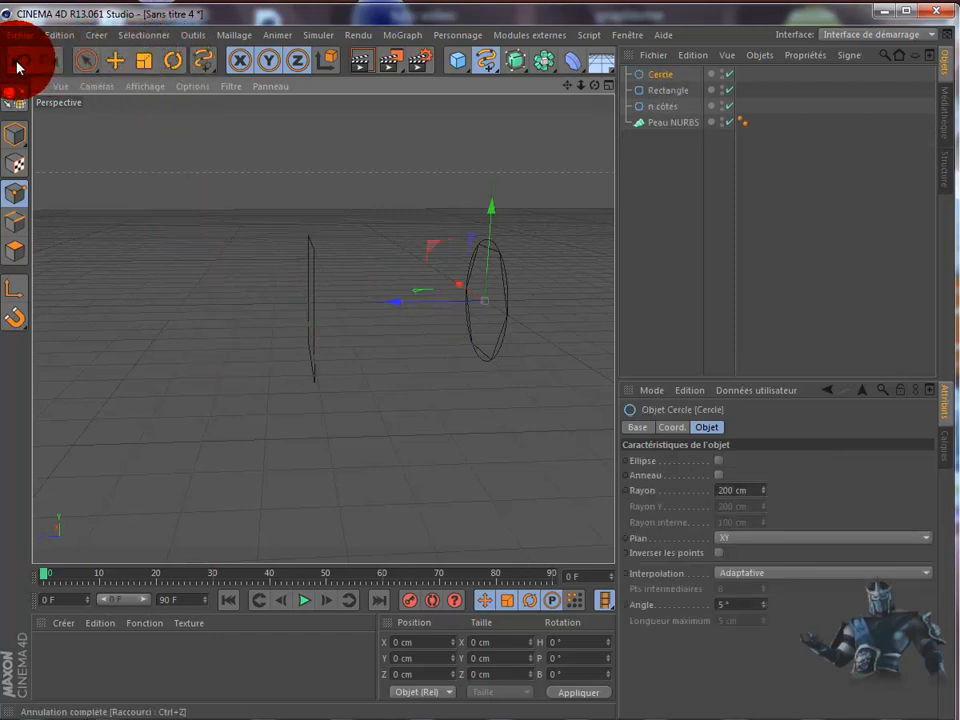
{"action": "left_click", "coordinate": [113, 60]}
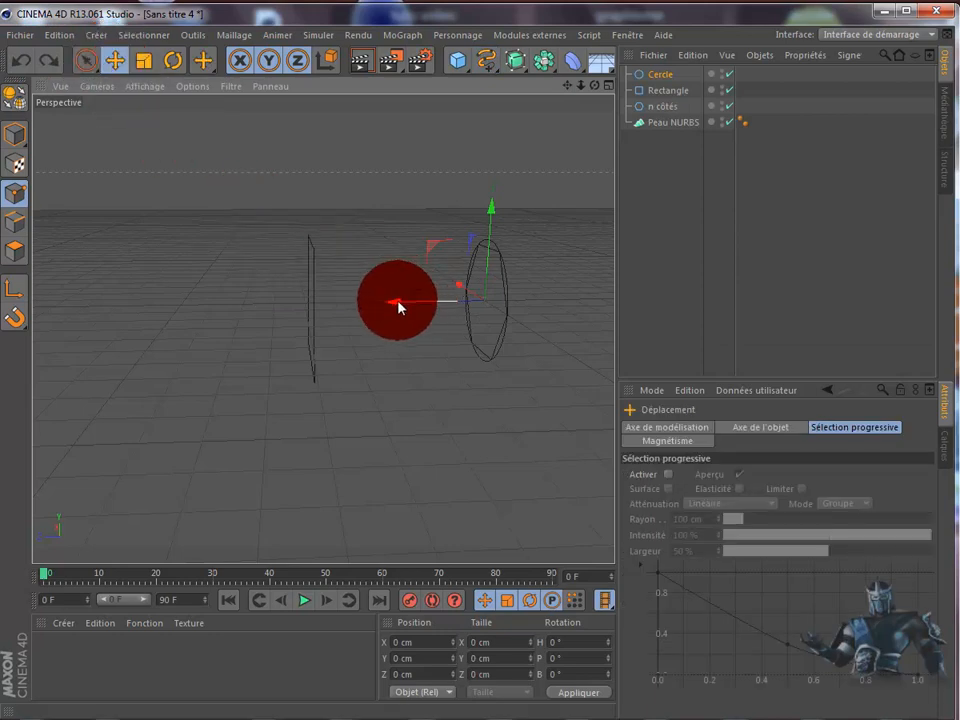
{"action": "left_click_drag", "start_coordinate": [399, 304], "coordinate": [39, 354]}
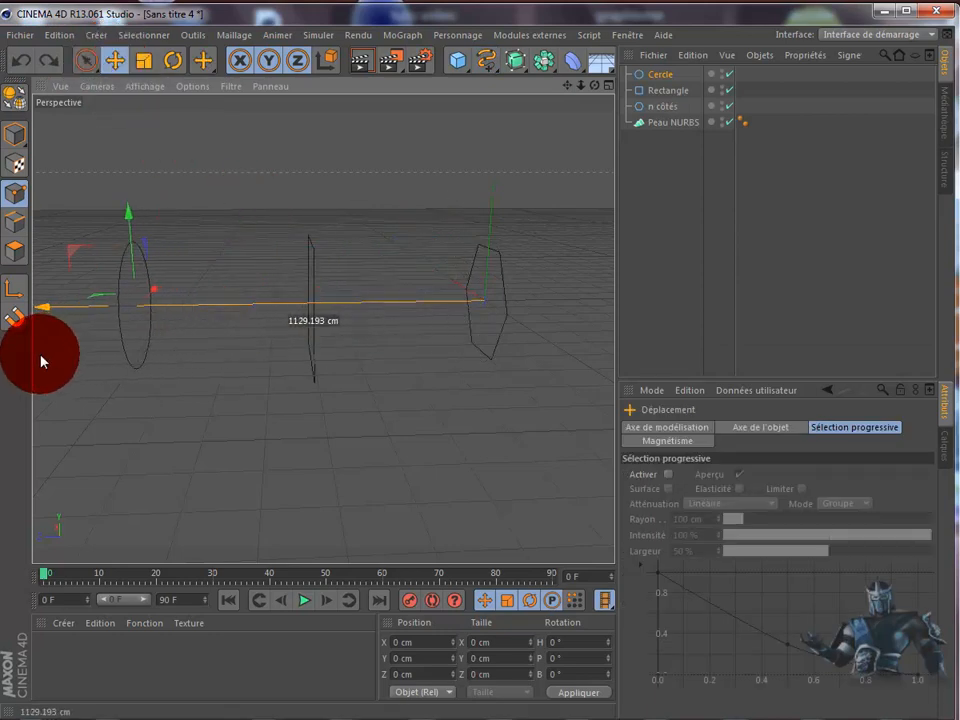
Make the circle, rectangle and n-sided splines children of the Peau NURBS object.
{"action": "left_click_drag", "start_coordinate": [490, 133], "coordinate": [638, 146], "text": "alt"}
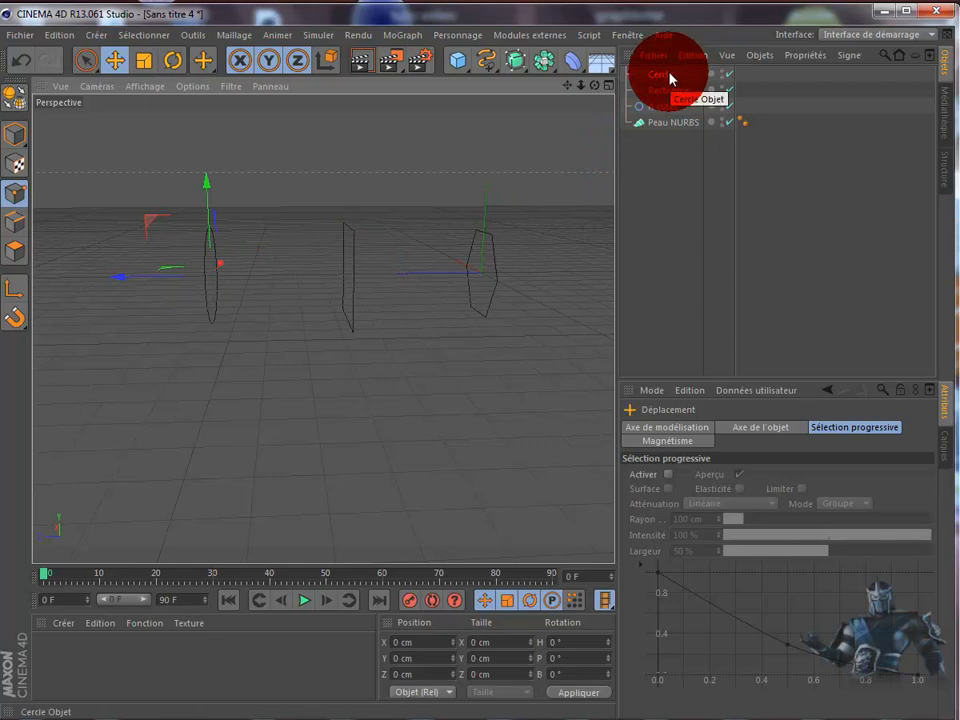
{"action": "left_click", "coordinate": [669, 95], "text": "ctrl"}
{"action": "left_click", "coordinate": [669, 109], "text": "ctrl"}
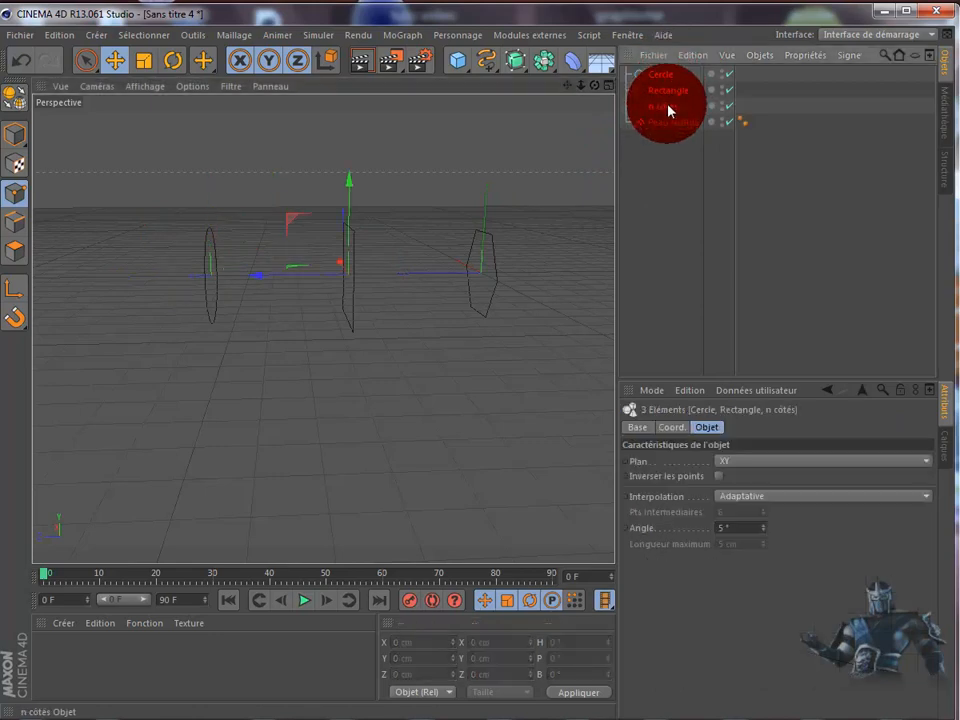
{"action": "mouse_move", "coordinate": [669, 85]}
{"action": "left_mouse_down"}
{"action": "mouse_move", "coordinate": [668, 62]}
{"action": "mouse_move", "coordinate": [664, 132]}
{"action": "mouse_move", "coordinate": [673, 80]}
{"action": "left_mouse_up"}
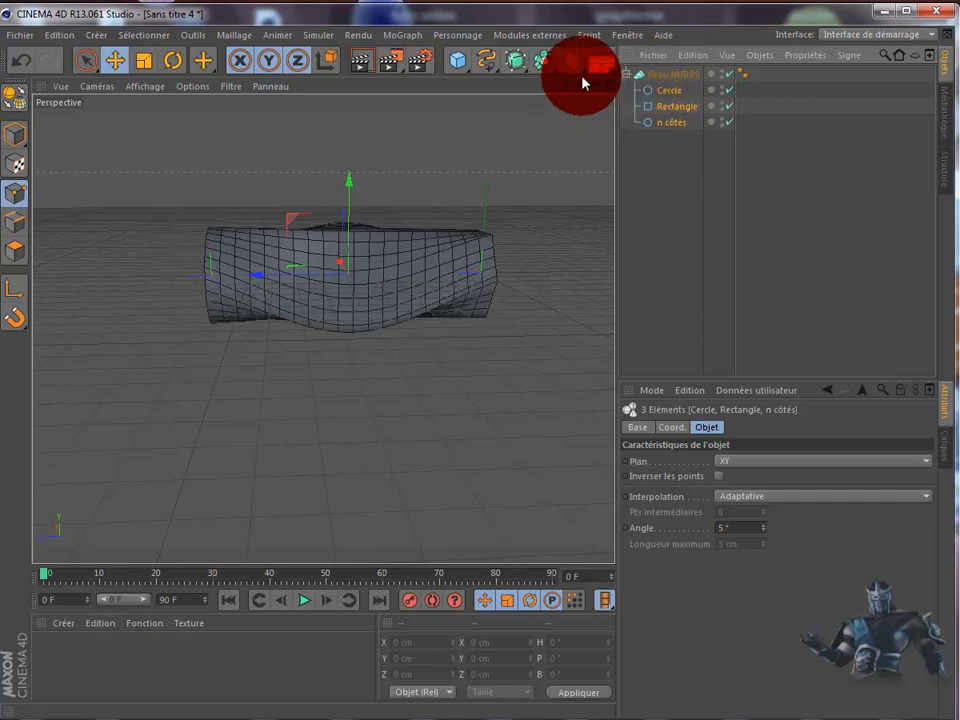
Examine the skinned surface from several angles, including the cap at its n-sided end.
{"action": "scroll", "coordinate": [556, 178], "scroll_direction": "down", "scroll_amount": 2}
{"action": "scroll", "coordinate": [556, 177], "scroll_direction": "up", "scroll_amount": 3}
{"action": "scroll", "coordinate": [557, 165], "scroll_direction": "up", "scroll_amount": 2}
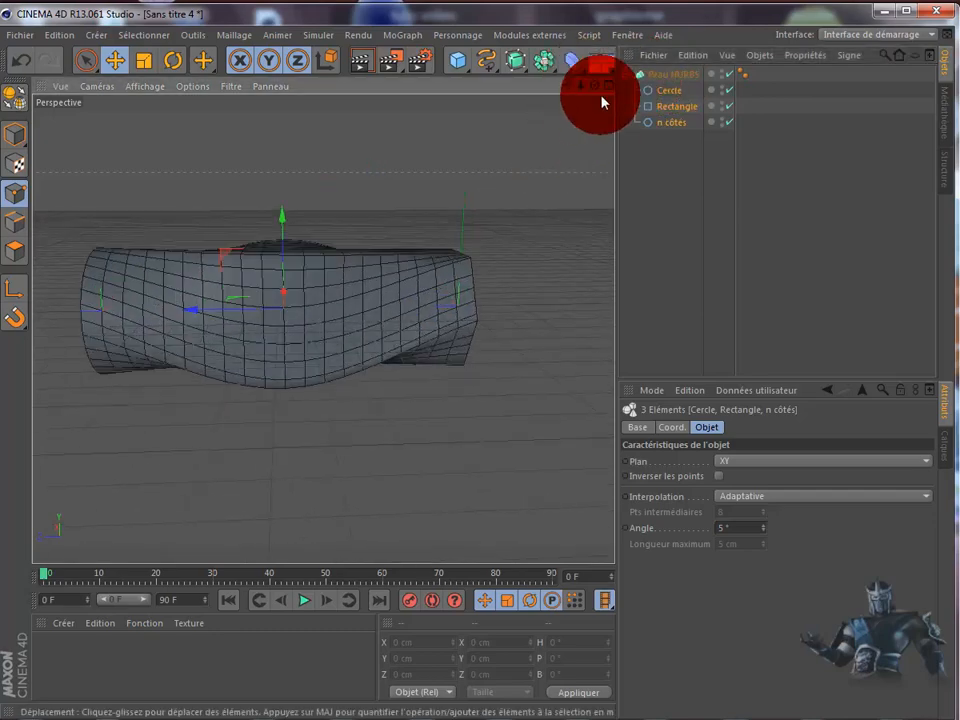
{"action": "left_click_drag", "start_coordinate": [595, 86], "coordinate": [508, 399]}
{"action": "left_click", "coordinate": [213, 261]}
{"action": "mouse_move", "coordinate": [213, 261]}
{"action": "left_mouse_down"}
{"action": "mouse_move", "coordinate": [214, 287]}
{"action": "mouse_move", "coordinate": [306, 242]}
{"action": "mouse_move", "coordinate": [378, 235]}
{"action": "left_mouse_up"}
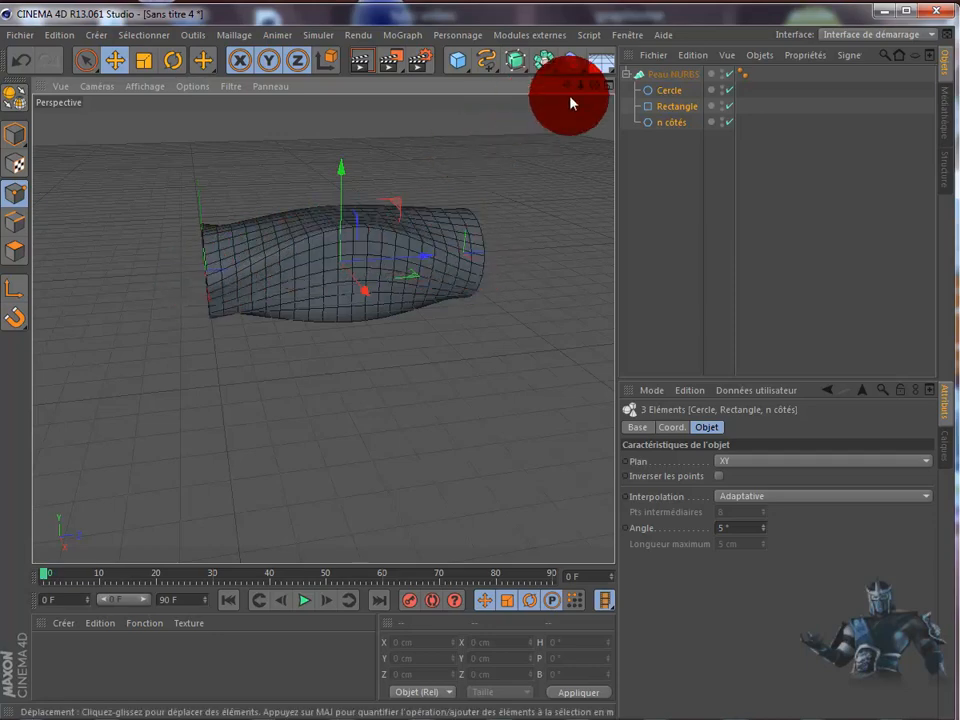
{"action": "left_click_drag", "start_coordinate": [594, 86], "coordinate": [508, 399]}
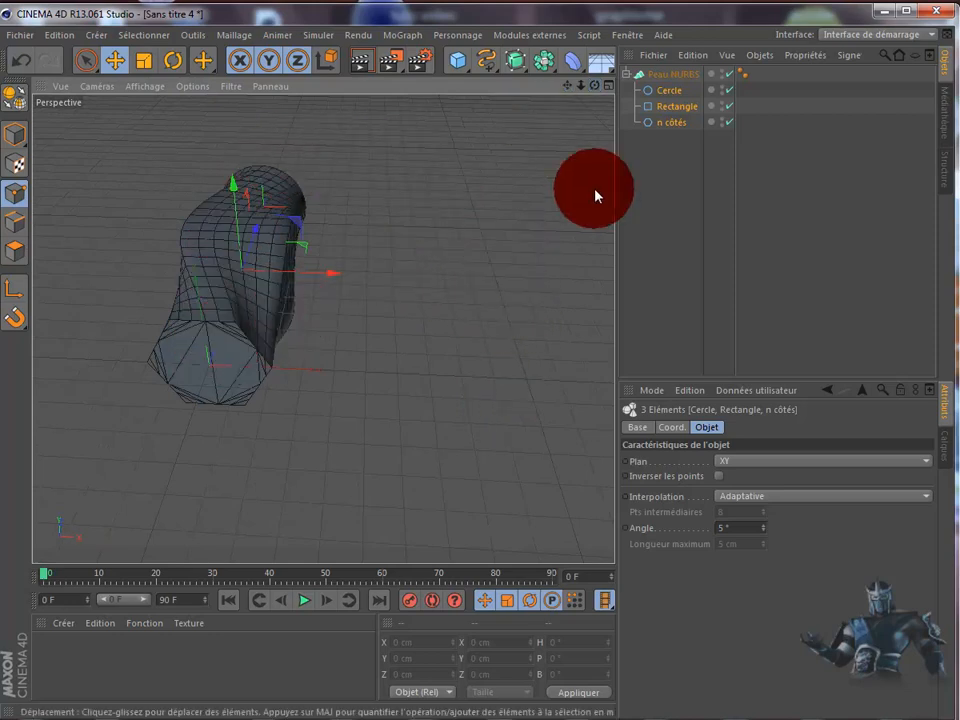
Set the n-sided spline's number of sides to 4.
{"action": "left_click", "coordinate": [675, 124]}
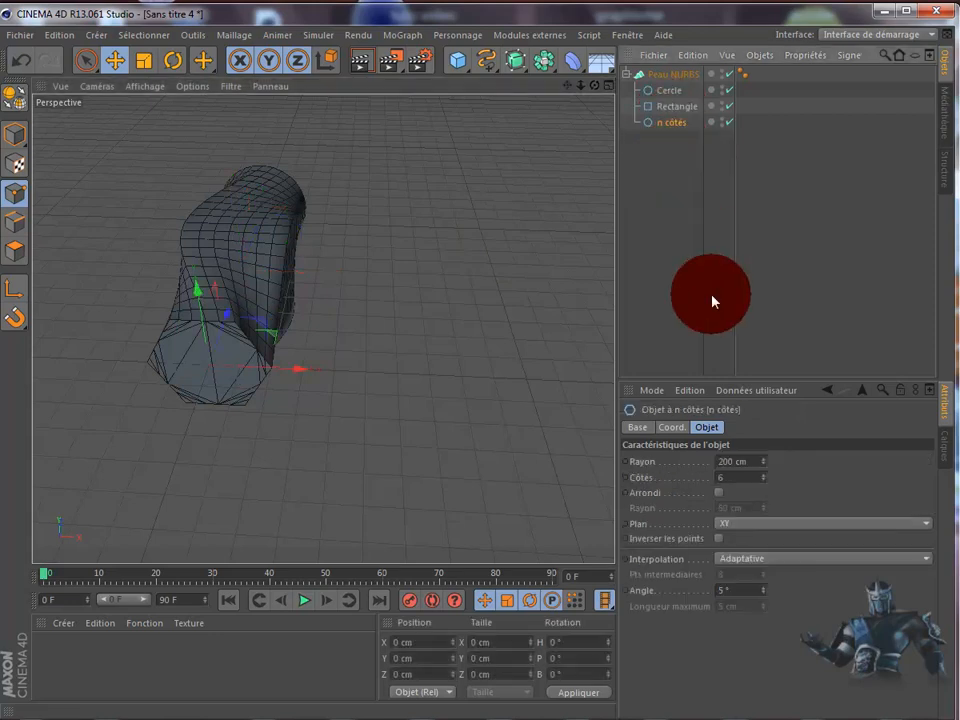
{"action": "left_click", "coordinate": [765, 484]}
{"action": "left_click", "coordinate": [765, 484]}
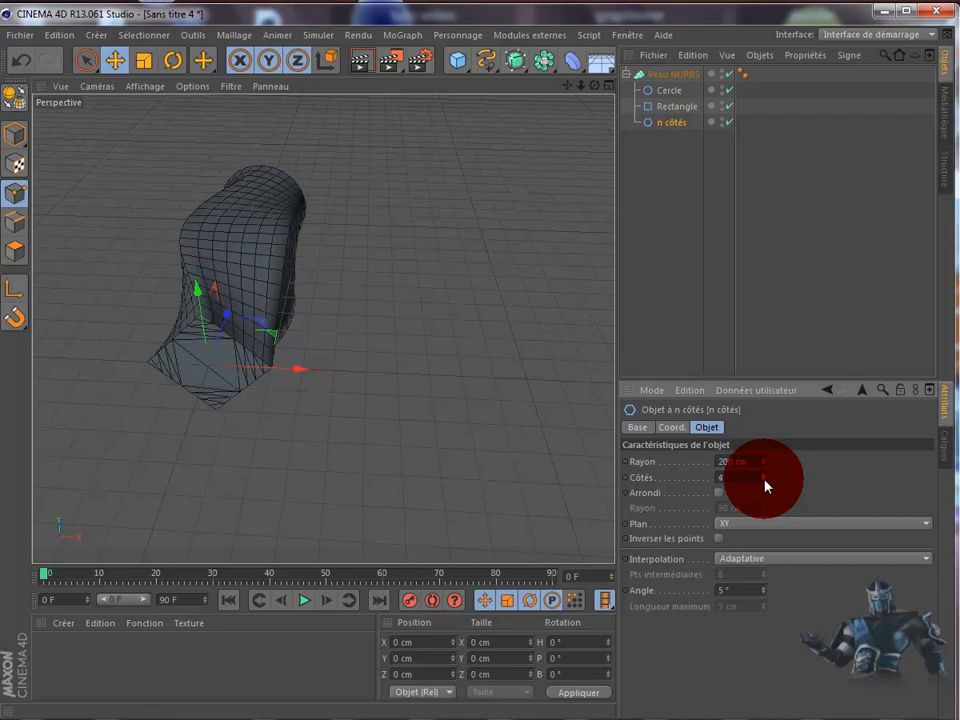
{"action": "left_click_drag", "start_coordinate": [591, 86], "coordinate": [506, 400]}
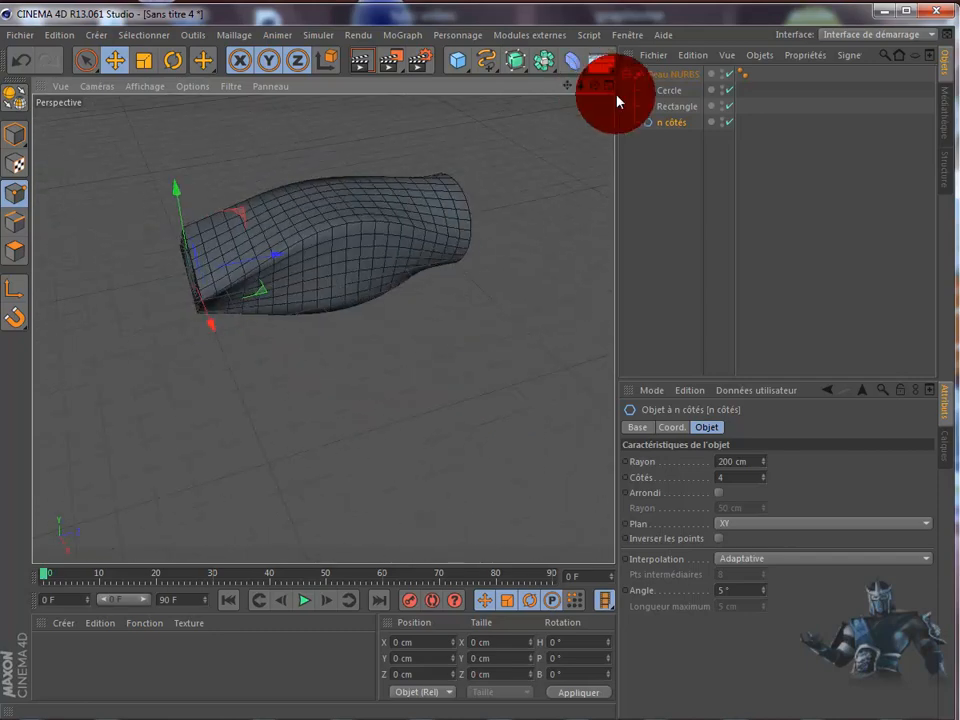
Replace the n-sided spline with a new circle placed last among the Peau NURBS object's children.
{"action": "left_click", "coordinate": [676, 108]}
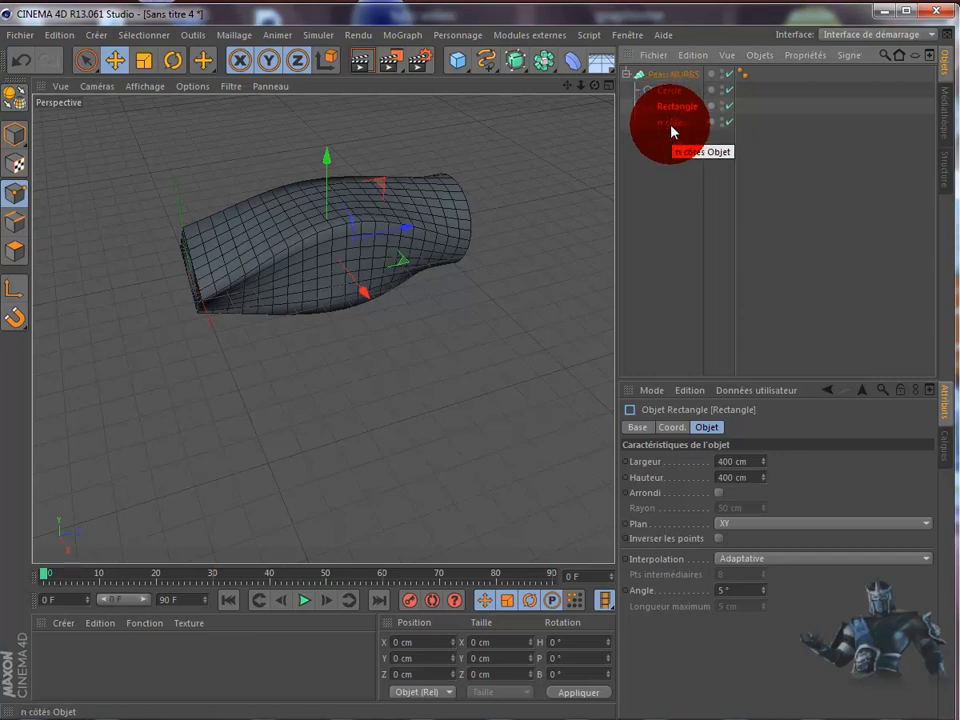
{"action": "left_click", "coordinate": [670, 122]}
{"action": "key", "text": "Delete"}
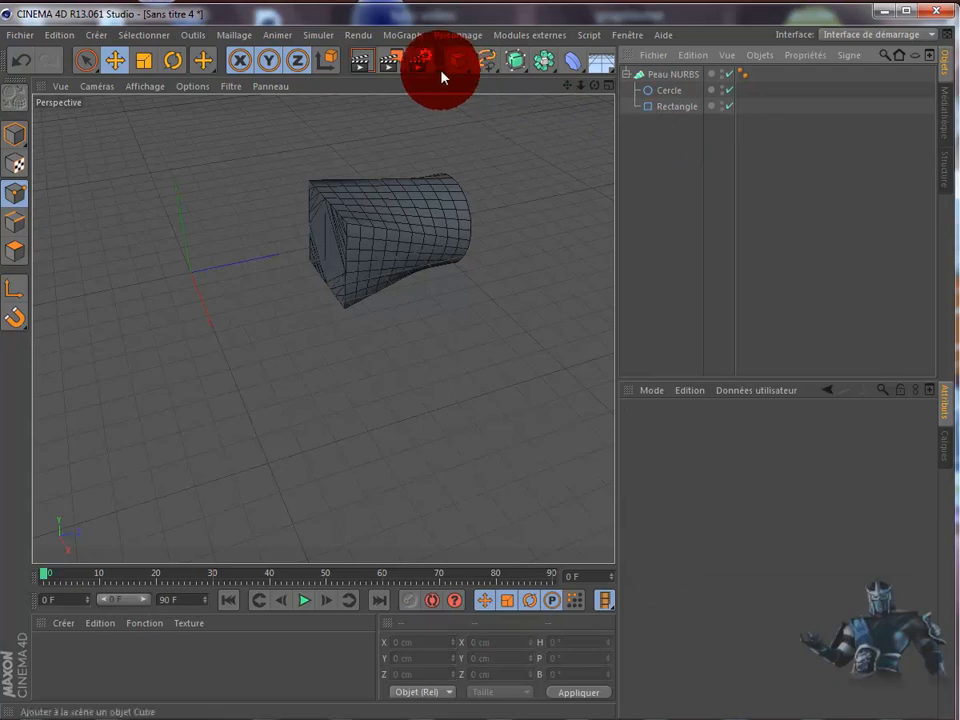
{"action": "left_click_drag", "start_coordinate": [498, 76], "coordinate": [618, 146]}
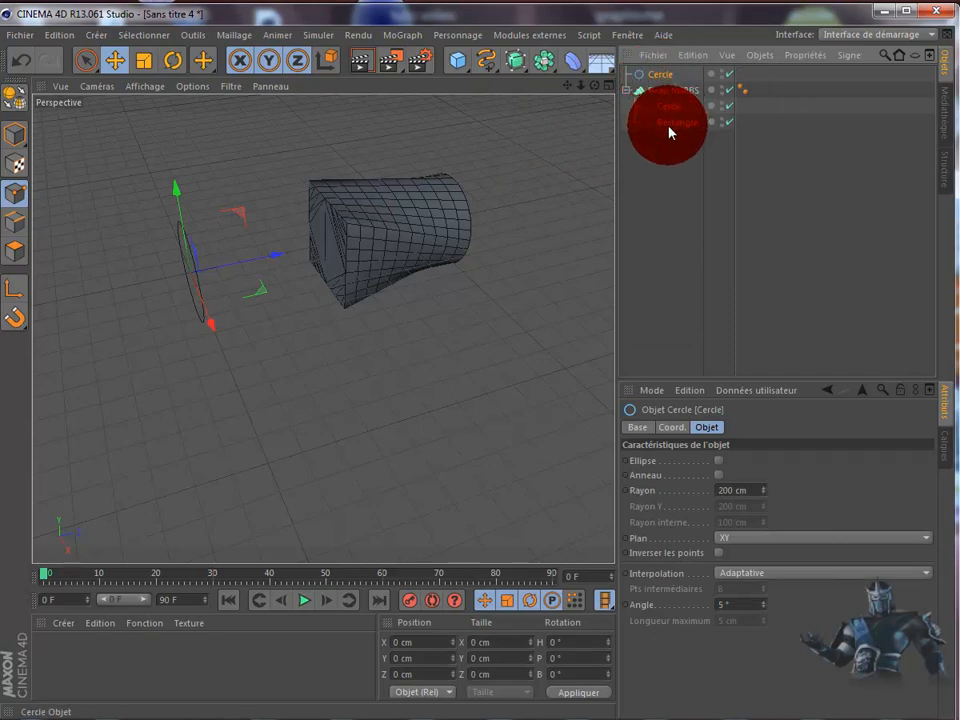
{"action": "left_click_drag", "start_coordinate": [669, 131], "coordinate": [669, 131]}
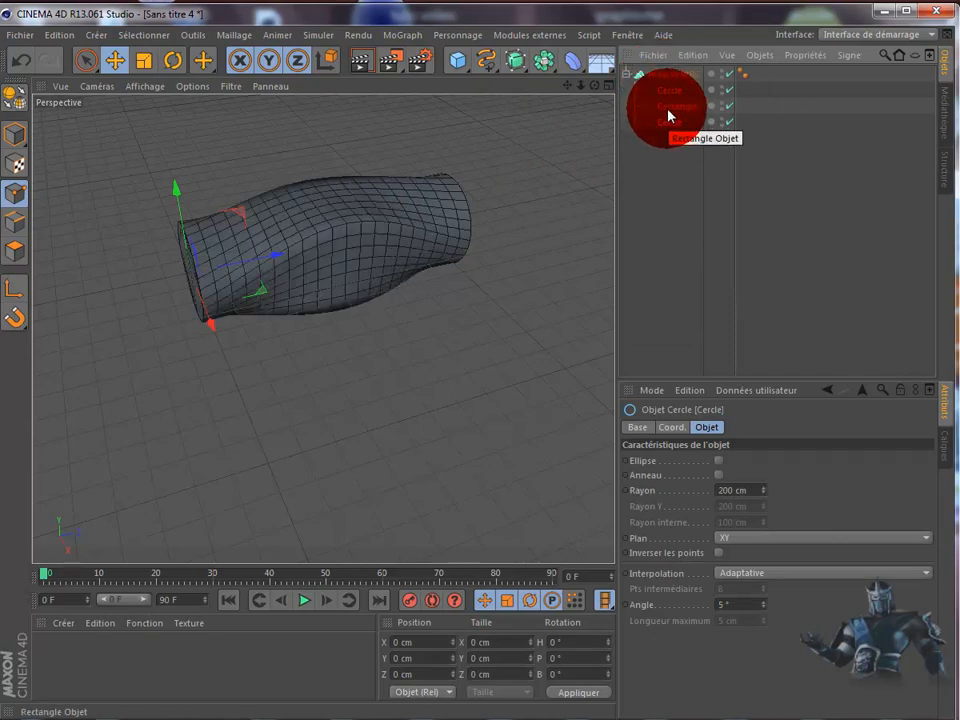
Put the rectangle last in the Peau NURBS order and move it along Z beyond the new circle's end.
{"action": "left_click_drag", "start_coordinate": [669, 131], "coordinate": [669, 131]}
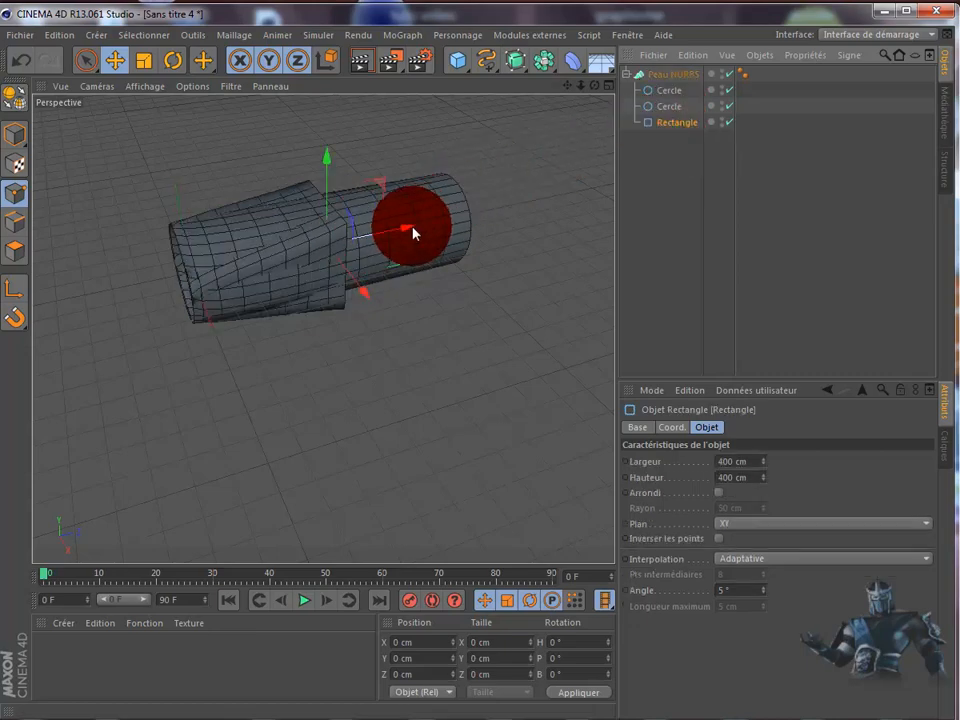
{"action": "left_click_drag", "start_coordinate": [406, 232], "coordinate": [110, 341]}
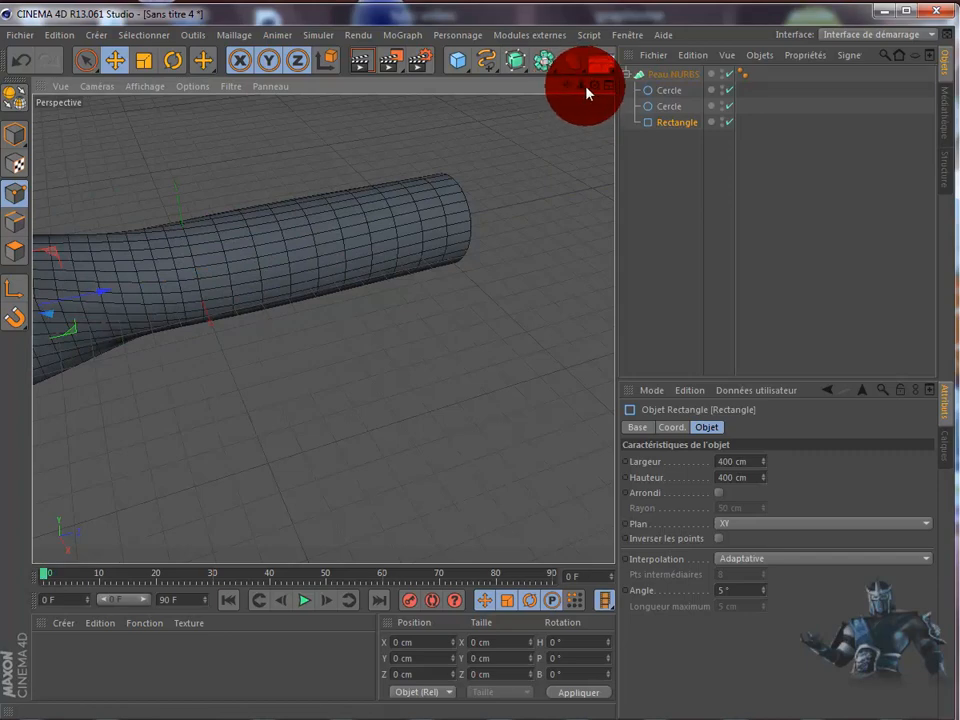
Delete the rectangle from the Peau NURBS object and add a Roue dentée spline to the scene.
{"action": "mouse_move", "coordinate": [512, 398]}
{"action": "left_mouse_down", "text": "alt"}
{"action": "mouse_move", "coordinate": [564, 96]}
{"action": "mouse_move", "coordinate": [529, 390]}
{"action": "mouse_move", "coordinate": [506, 400]}
{"action": "mouse_move", "coordinate": [549, 96]}
{"action": "mouse_move", "coordinate": [369, 201]}
{"action": "mouse_move", "coordinate": [276, 287]}
{"action": "mouse_move", "coordinate": [294, 296]}
{"action": "mouse_move", "coordinate": [474, 186]}
{"action": "mouse_move", "coordinate": [547, 168]}
{"action": "mouse_move", "coordinate": [595, 91]}
{"action": "mouse_move", "coordinate": [508, 401]}
{"action": "mouse_move", "coordinate": [583, 92]}
{"action": "mouse_move", "coordinate": [508, 401]}
{"action": "mouse_move", "coordinate": [498, 407]}
{"action": "mouse_move", "coordinate": [627, 91]}
{"action": "mouse_move", "coordinate": [510, 407]}
{"action": "mouse_move", "coordinate": [508, 373]}
{"action": "mouse_move", "coordinate": [504, 398]}
{"action": "left_mouse_up", "text": "alt"}
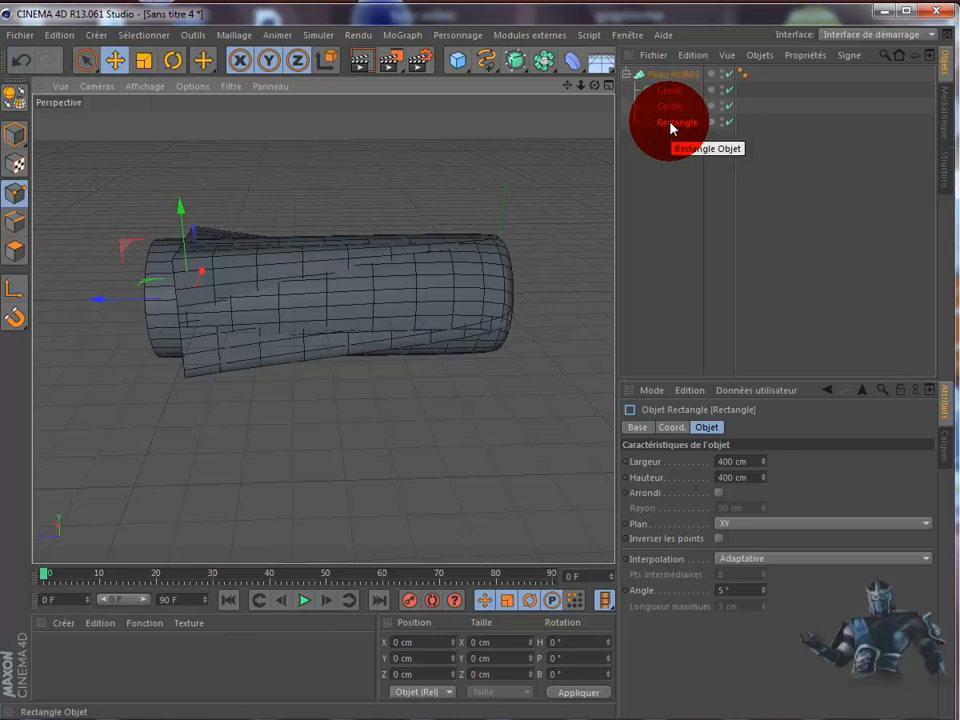
{"action": "key", "text": "Delete"}
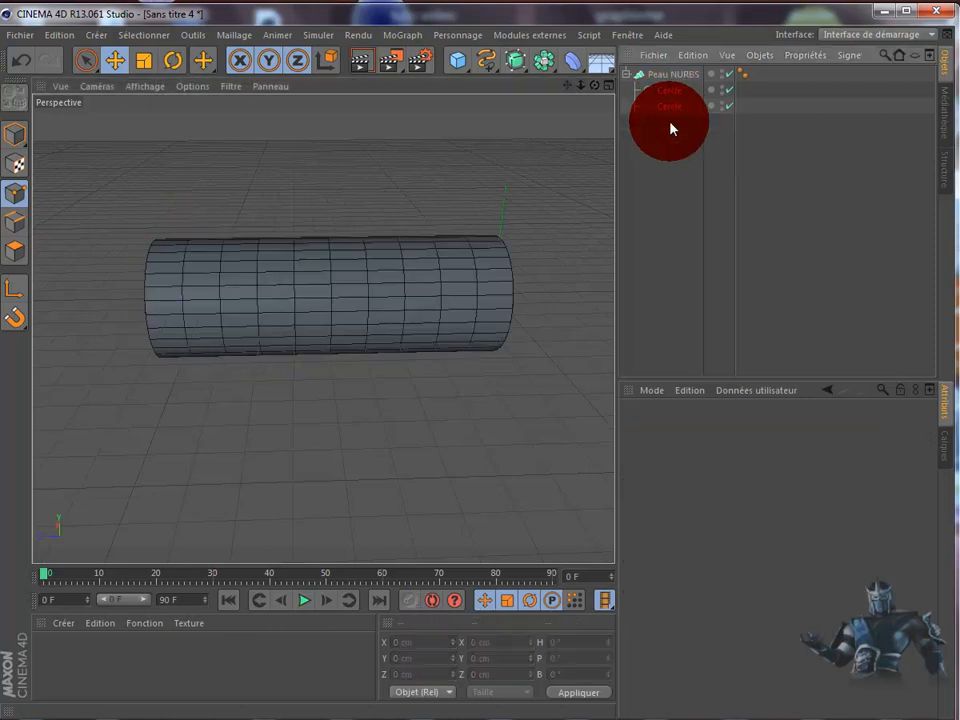
{"action": "left_click", "coordinate": [462, 66]}
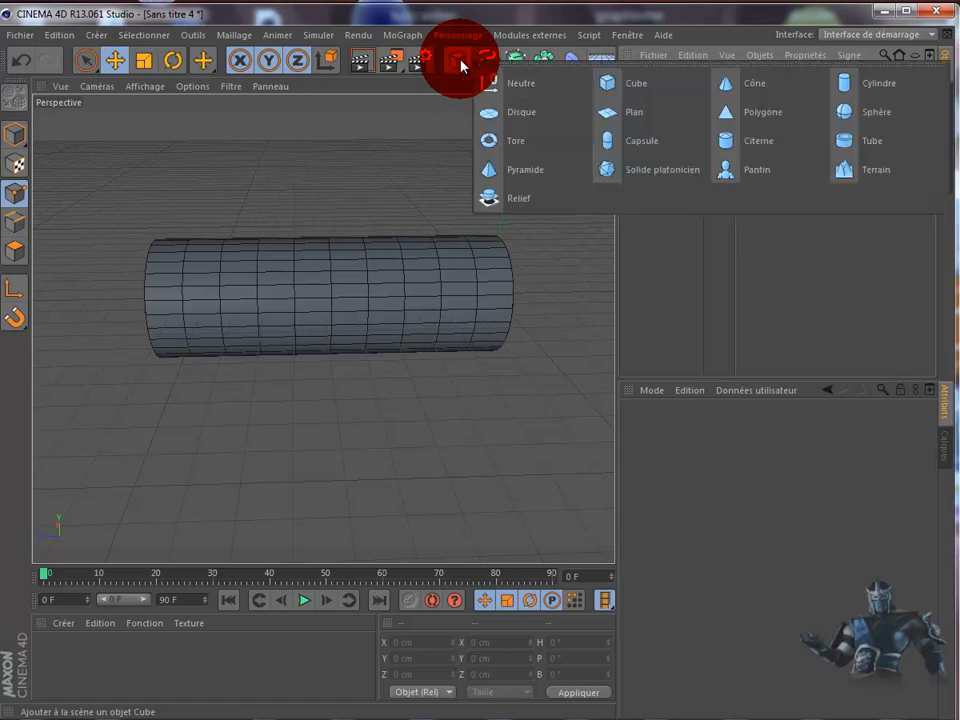
{"action": "left_click", "coordinate": [483, 62]}
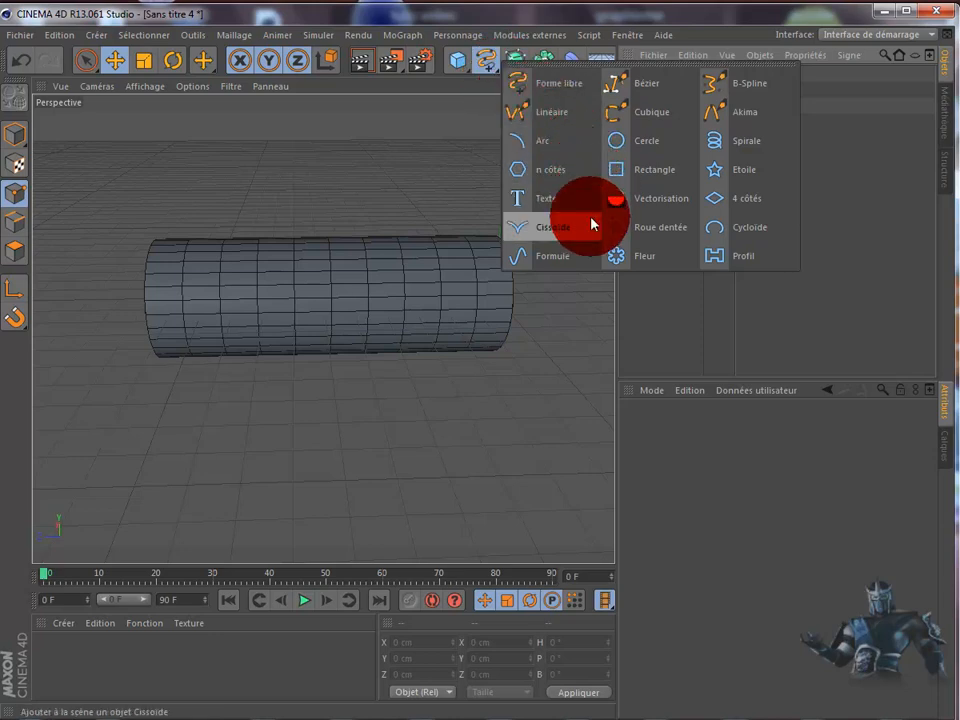
{"action": "left_click", "coordinate": [614, 227]}
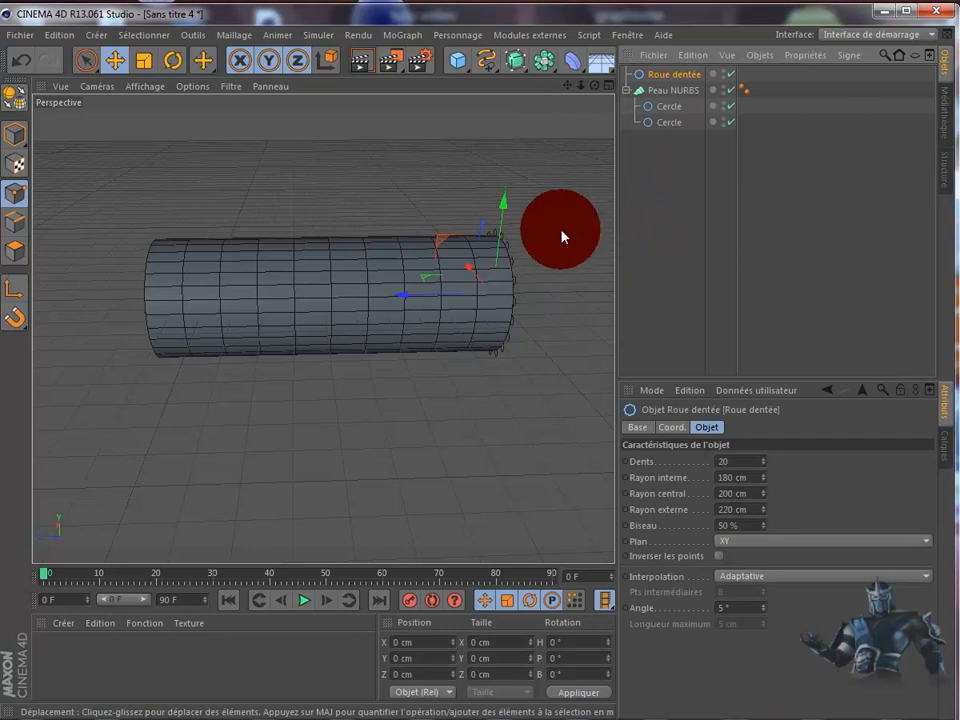
Move the Roue dentée along Z to the tube's middle and make it the last child of the Peau NURBS object.
{"action": "left_click_drag", "start_coordinate": [404, 296], "coordinate": [240, 300]}
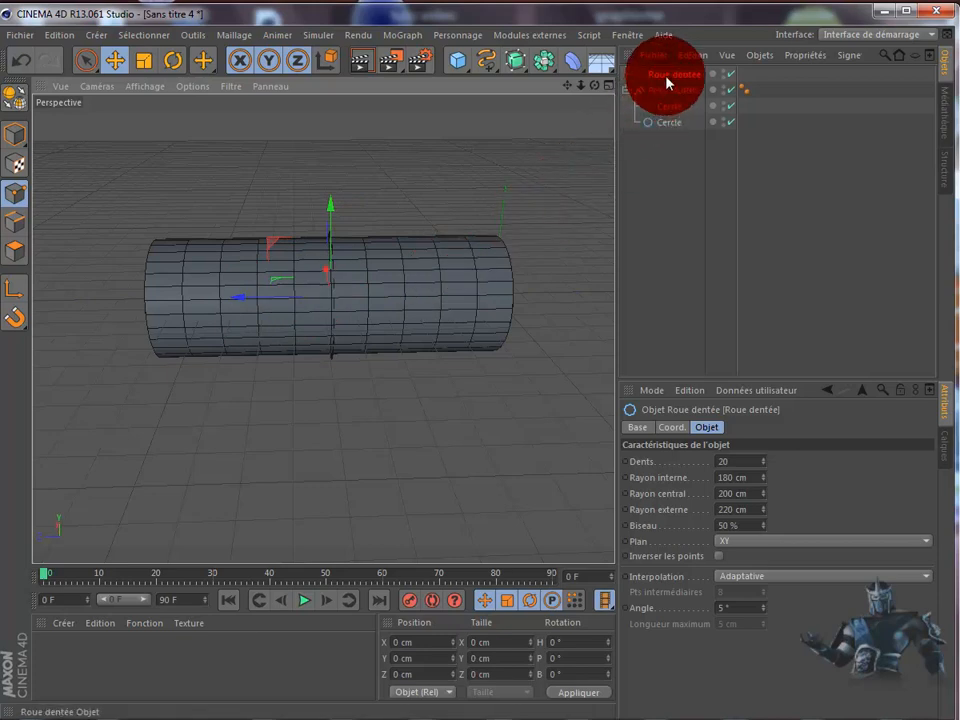
{"action": "left_click_drag", "start_coordinate": [666, 74], "coordinate": [662, 133]}
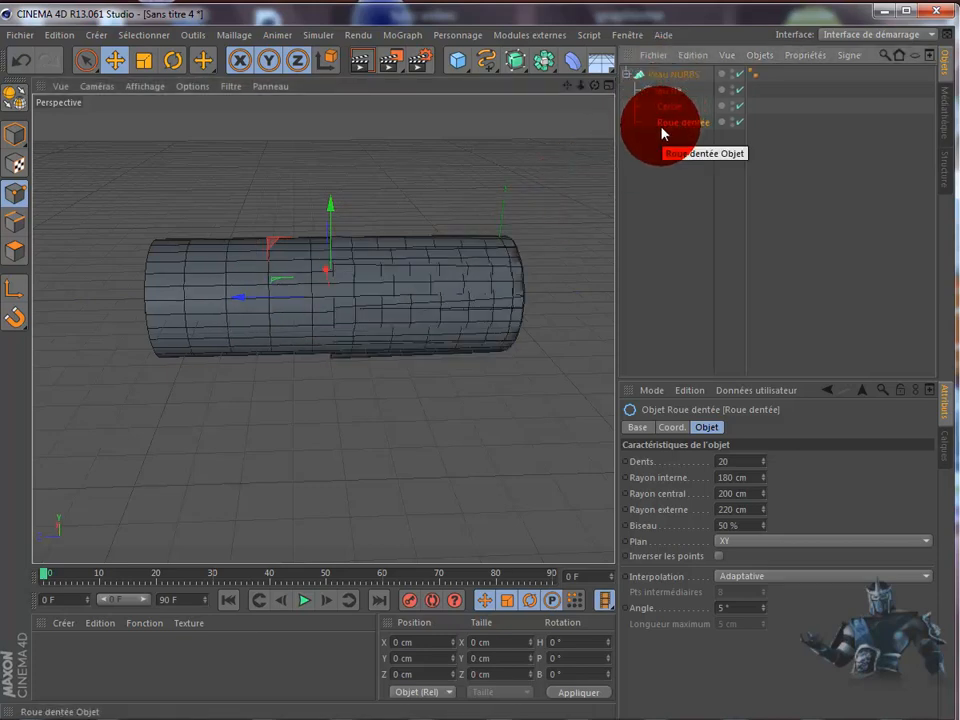
Set the Roue dentée to 25 teeth and its inner radius to 89 cm.
{"action": "left_click_drag", "start_coordinate": [595, 87], "coordinate": [293, 254]}
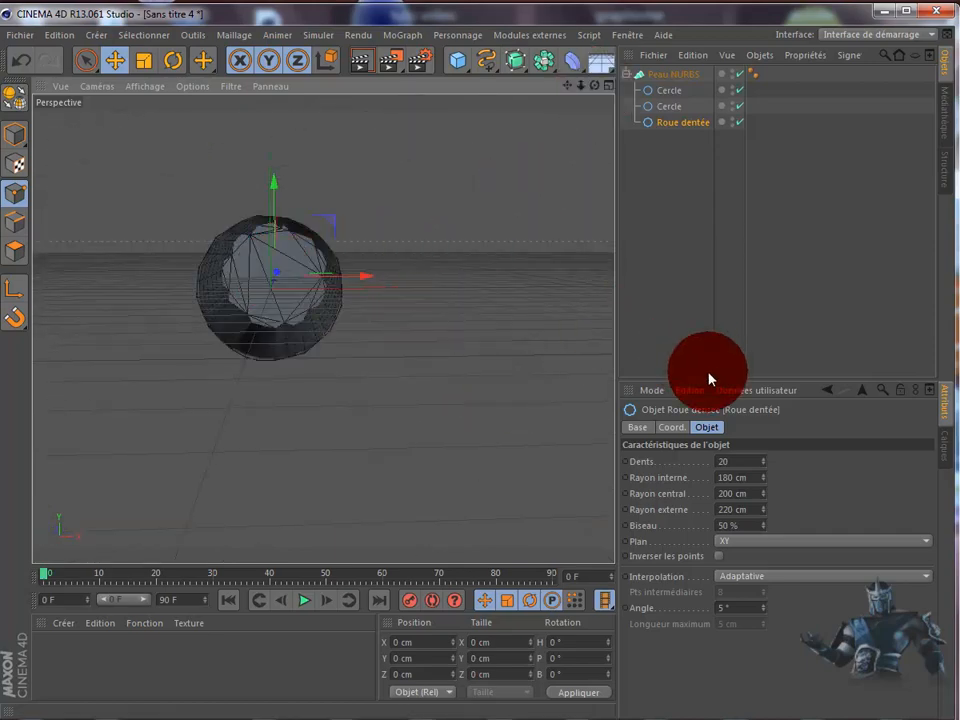
{"action": "left_click", "coordinate": [764, 459]}
{"action": "left_click", "coordinate": [764, 459]}
{"action": "left_click", "coordinate": [764, 460]}
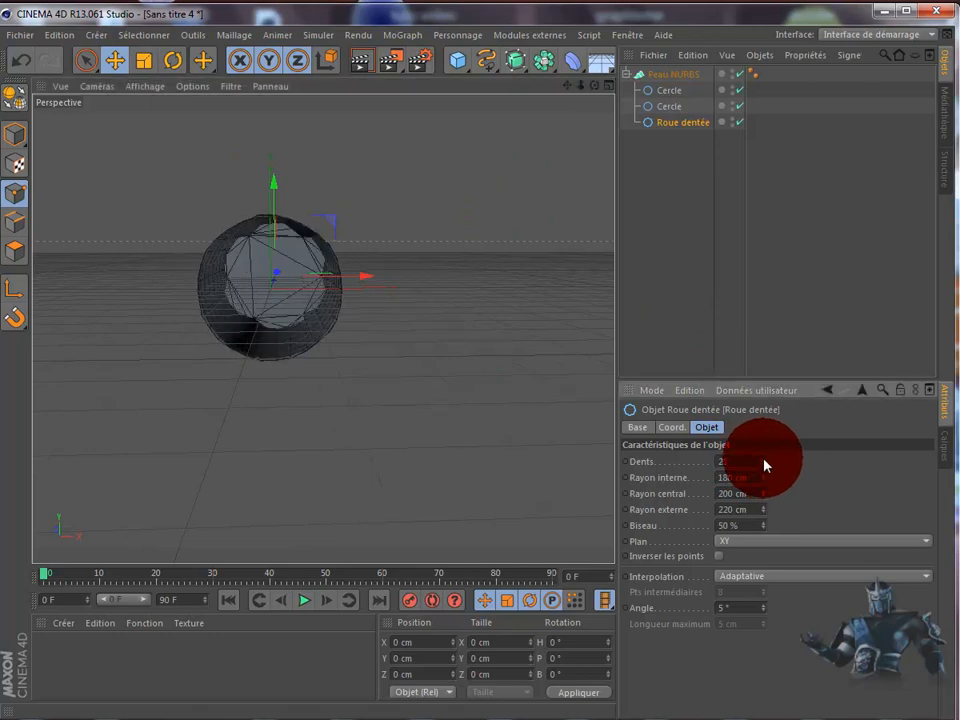
{"action": "left_click", "coordinate": [764, 460]}
{"action": "left_click", "coordinate": [764, 460]}
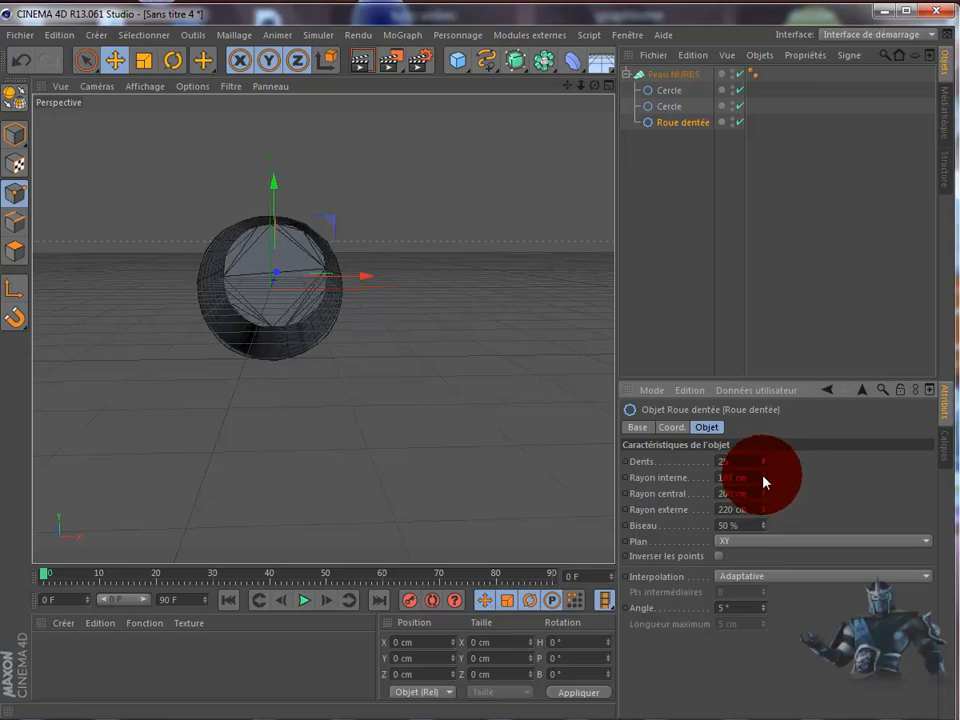
{"action": "left_click", "coordinate": [763, 481]}
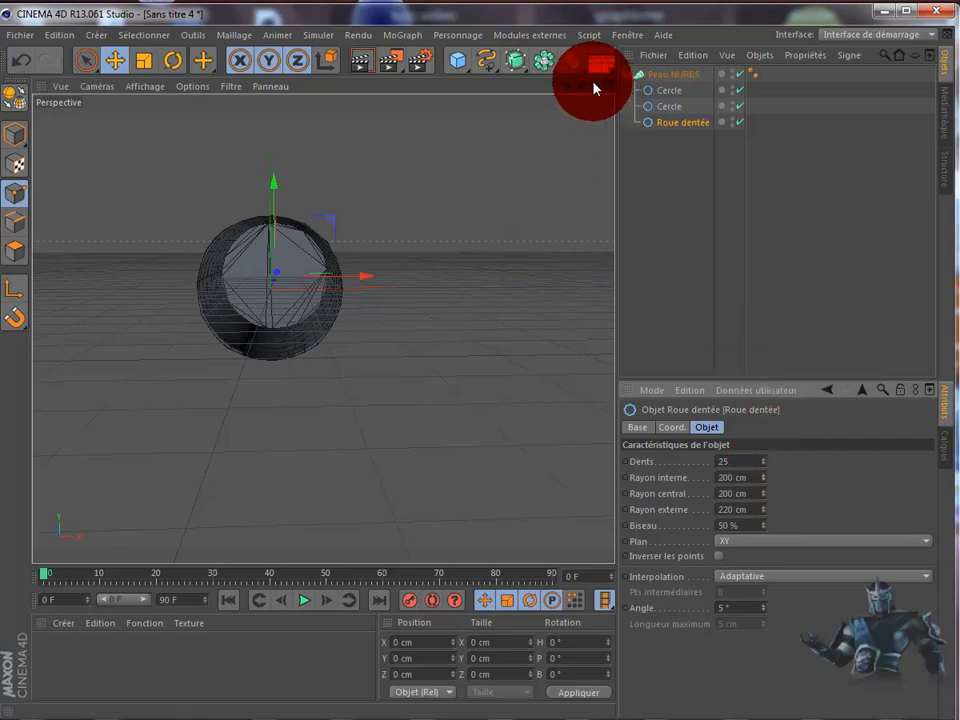
{"action": "left_click", "coordinate": [764, 485]}
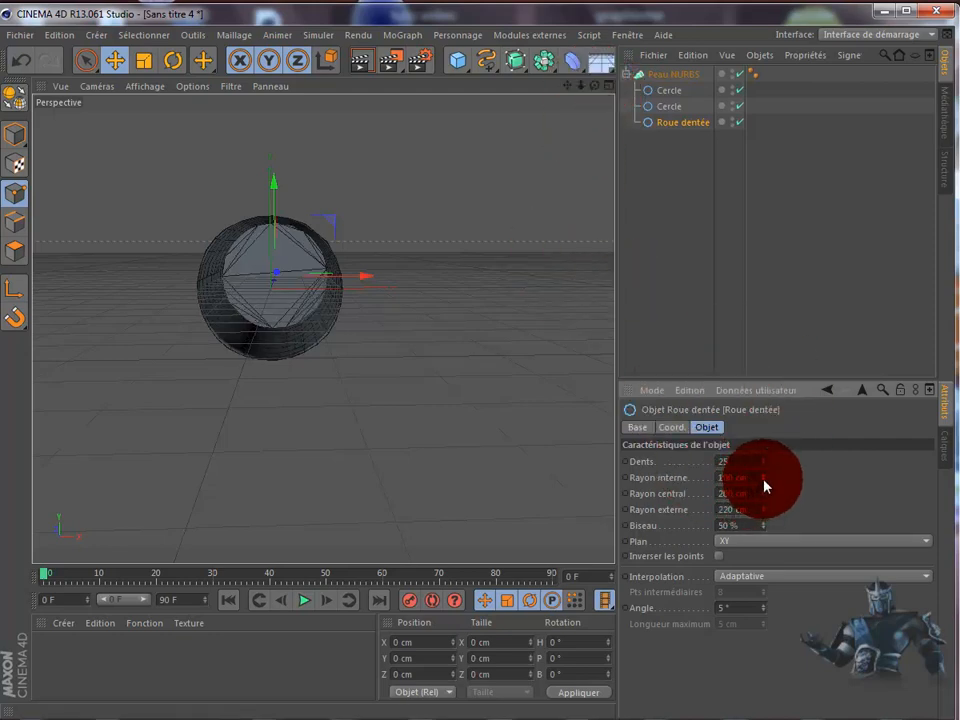
{"action": "mouse_move", "coordinate": [764, 485]}
{"action": "left_mouse_down"}
{"action": "mouse_move", "coordinate": [746, 495]}
{"action": "mouse_move", "coordinate": [765, 484]}
{"action": "left_mouse_up"}
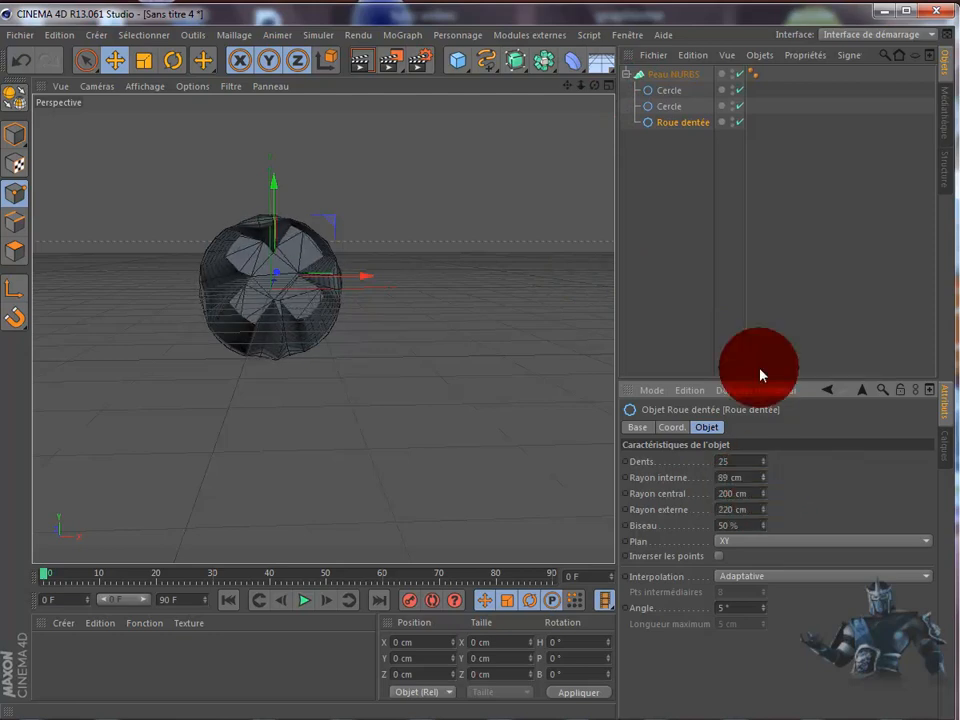
Reorder the Peau NURBS children so the Roue dentée sits between the two circles, and check the skinned tube.
{"action": "left_click_drag", "start_coordinate": [610, 75], "coordinate": [508, 401]}
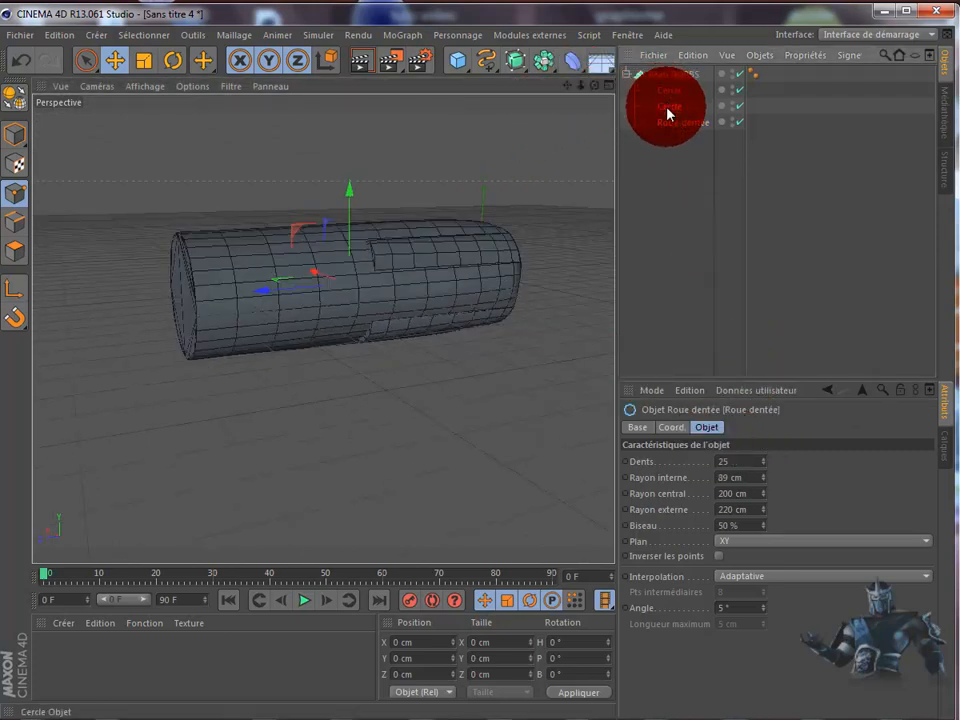
{"action": "left_click_drag", "start_coordinate": [667, 122], "coordinate": [667, 126]}
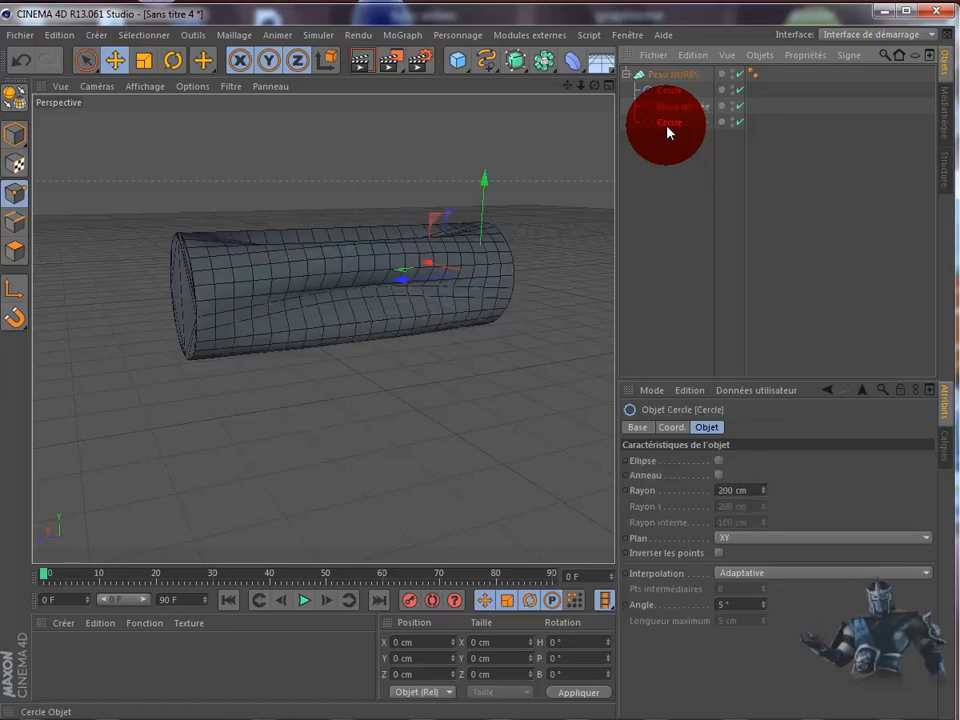
{"action": "mouse_move", "coordinate": [512, 407]}
{"action": "left_mouse_down", "text": "alt"}
{"action": "mouse_move", "coordinate": [507, 398]}
{"action": "mouse_move", "coordinate": [518, 400]}
{"action": "mouse_move", "coordinate": [504, 399]}
{"action": "left_mouse_up", "text": "alt"}
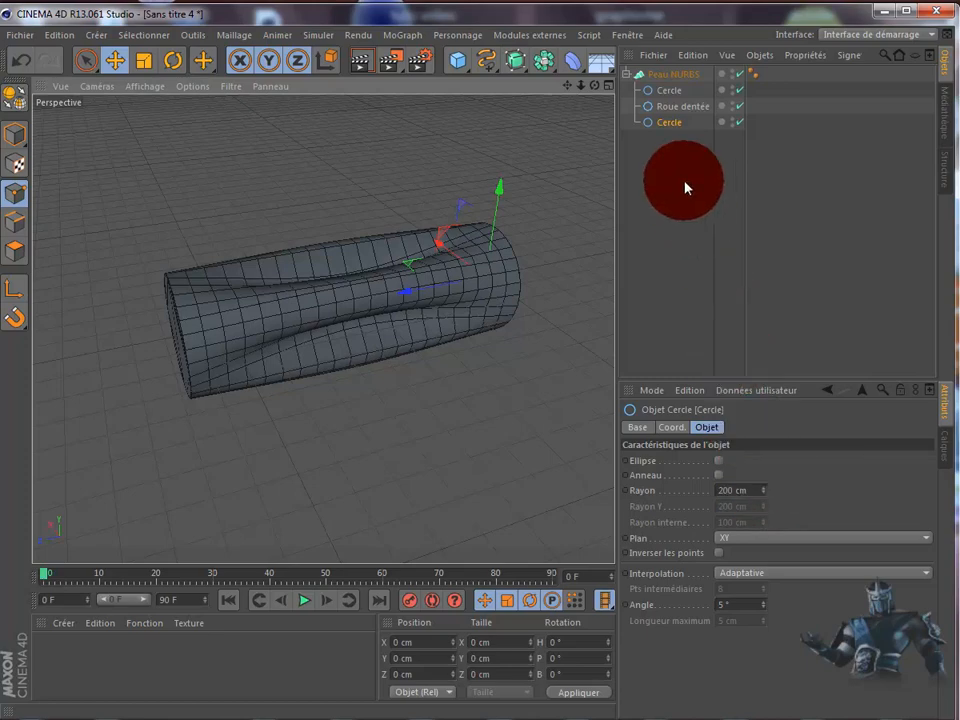
Set the Roue dentée's number of teeth to 19 and view the skinned tube from its other end.
{"action": "left_click", "coordinate": [687, 107]}
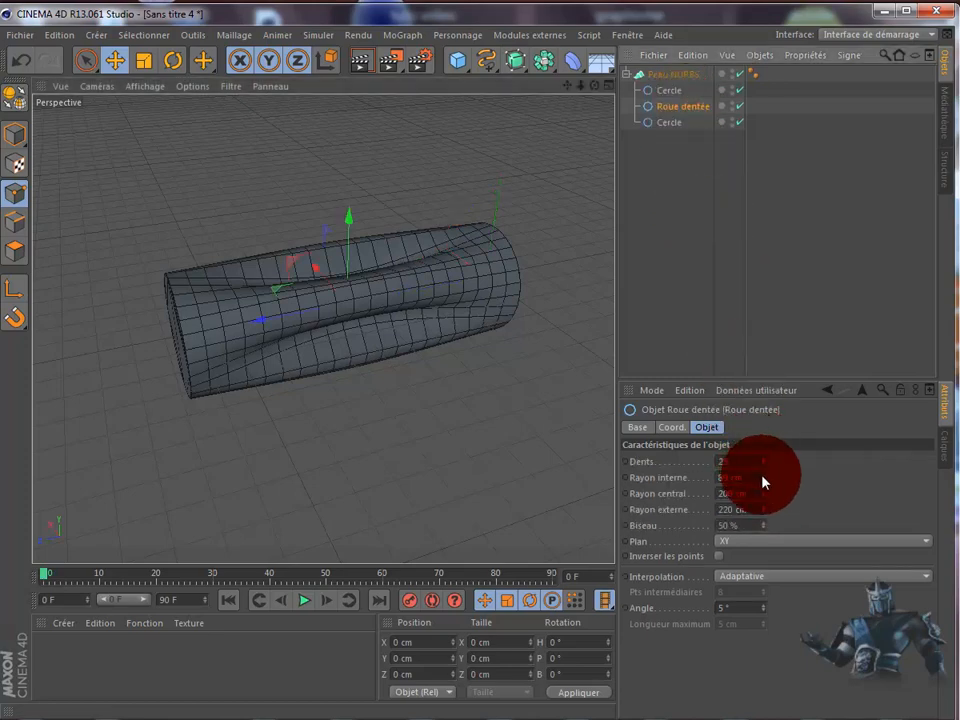
{"action": "left_click_drag", "start_coordinate": [762, 469], "coordinate": [752, 450]}
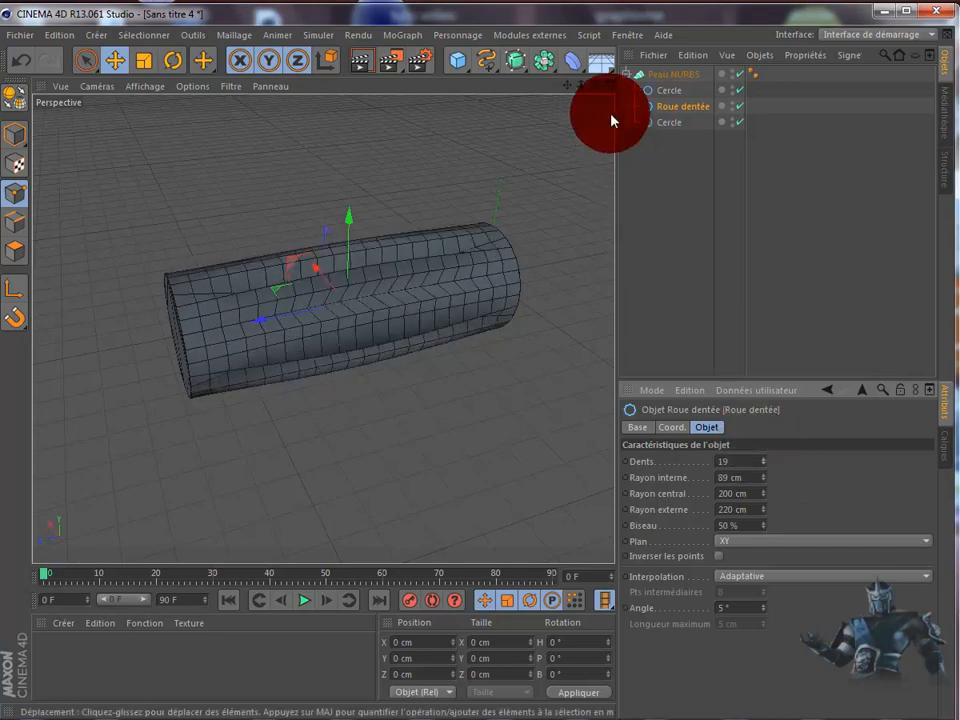
{"action": "left_click_drag", "start_coordinate": [594, 86], "coordinate": [621, 96]}
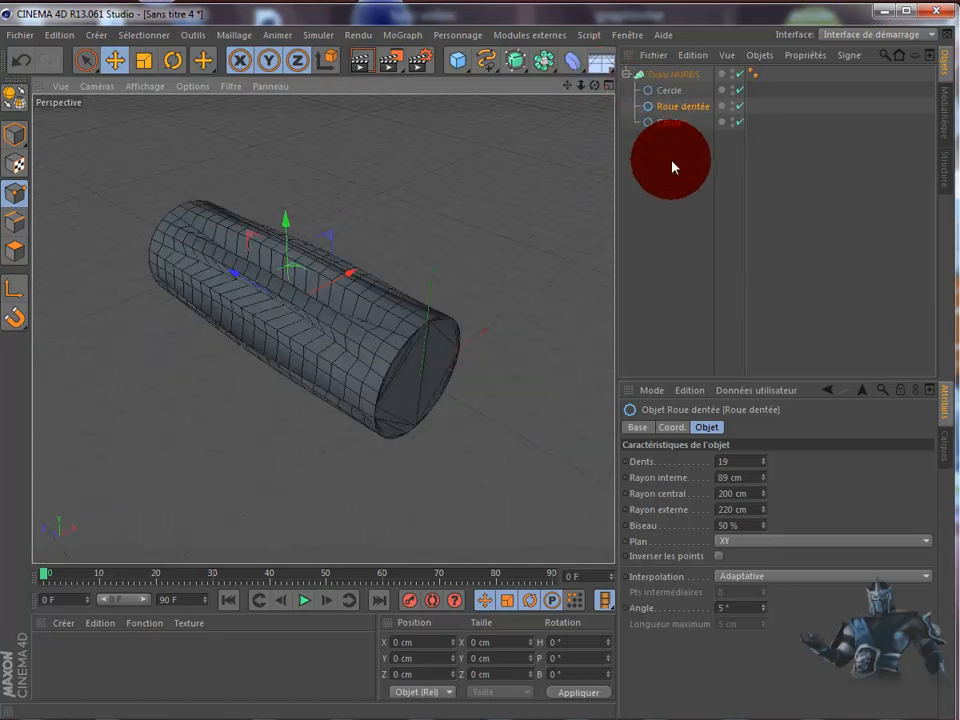
Delete the Peau NURBS object together with all its child splines.
{"action": "left_click_drag", "start_coordinate": [675, 167], "coordinate": [673, 81]}
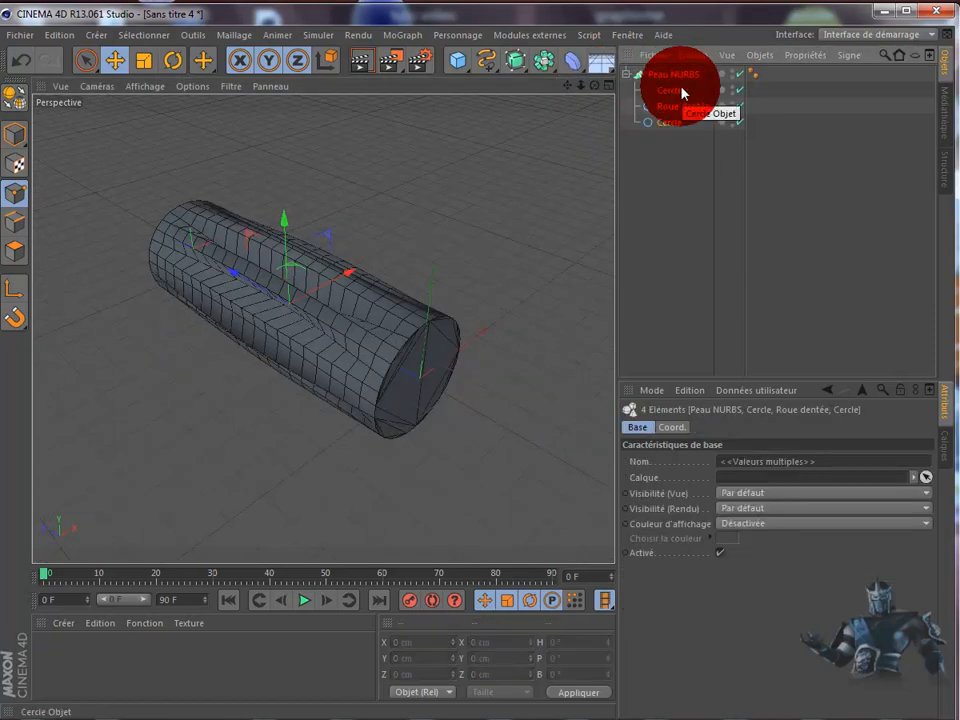
{"action": "key", "text": "Delete"}
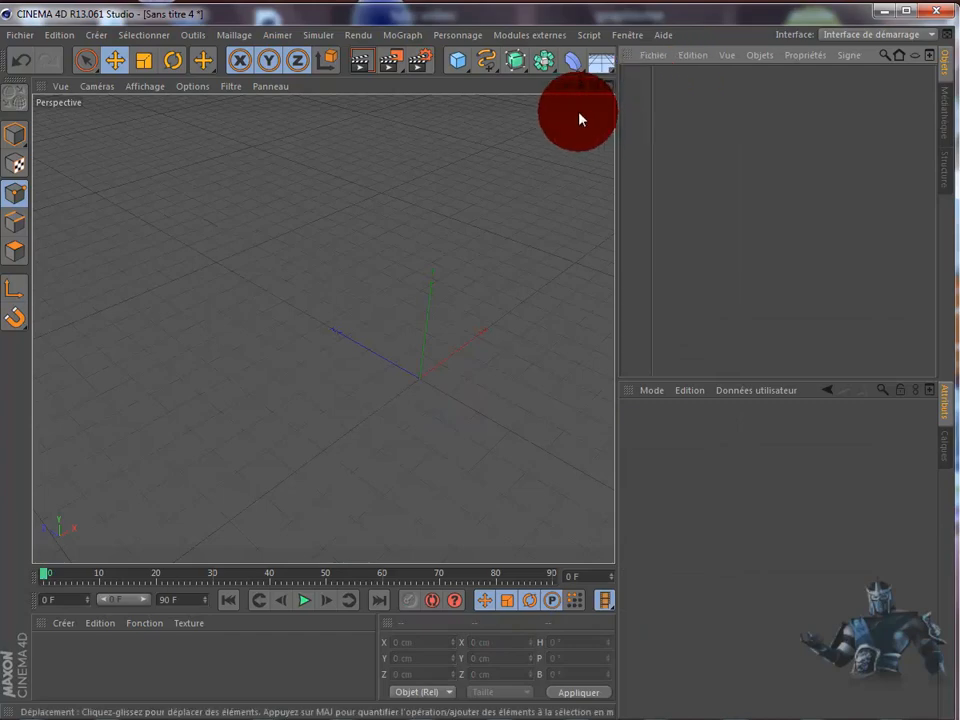
{"action": "left_click", "coordinate": [497, 79]}
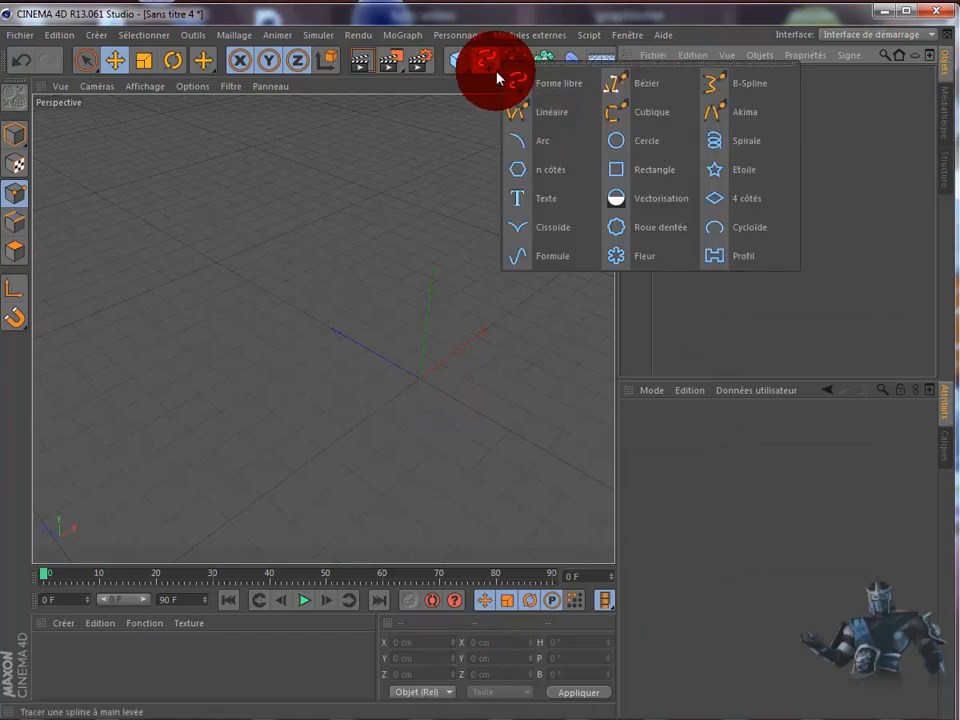
{"action": "left_click_drag", "start_coordinate": [497, 79], "coordinate": [718, 233]}
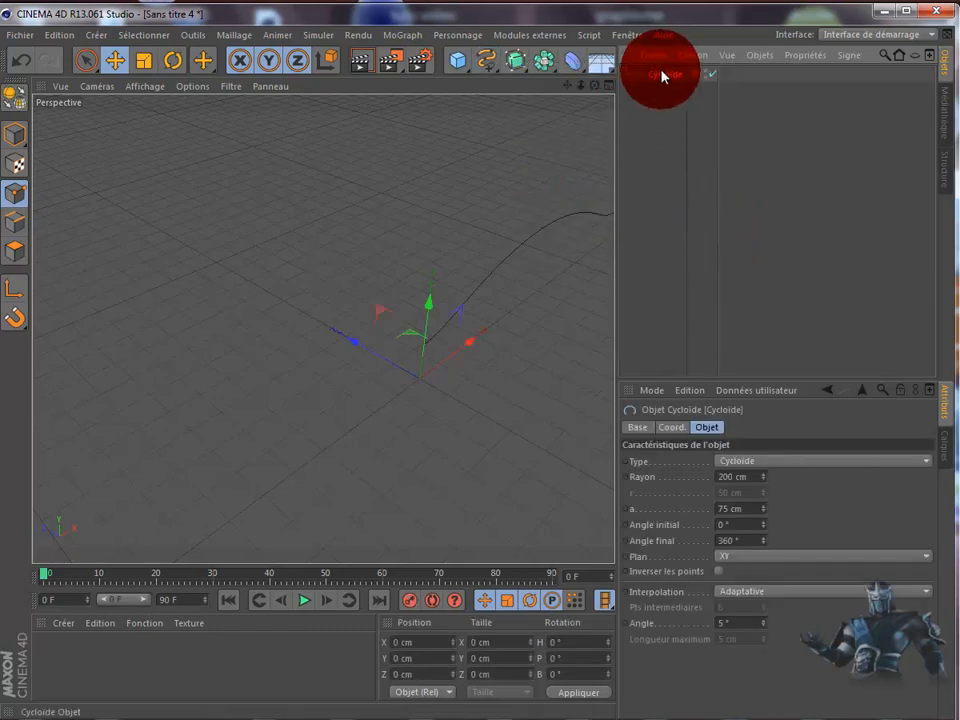
{"action": "key", "text": "Delete"}
Add an Arc spline to the empty scene.
{"action": "mouse_move", "coordinate": [507, 76]}
{"action": "left_mouse_down"}
{"action": "mouse_move", "coordinate": [497, 77]}
{"action": "mouse_move", "coordinate": [556, 125]}
{"action": "left_mouse_up"}
{"action": "left_click", "coordinate": [555, 148]}
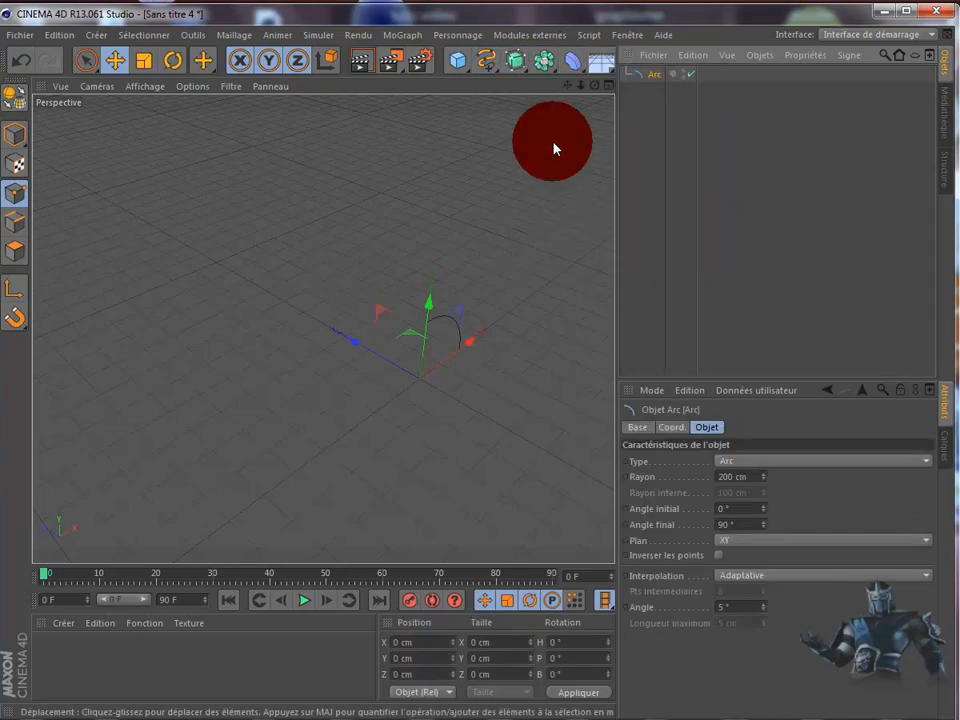
{"action": "left_click_drag", "start_coordinate": [506, 394], "coordinate": [506, 394]}
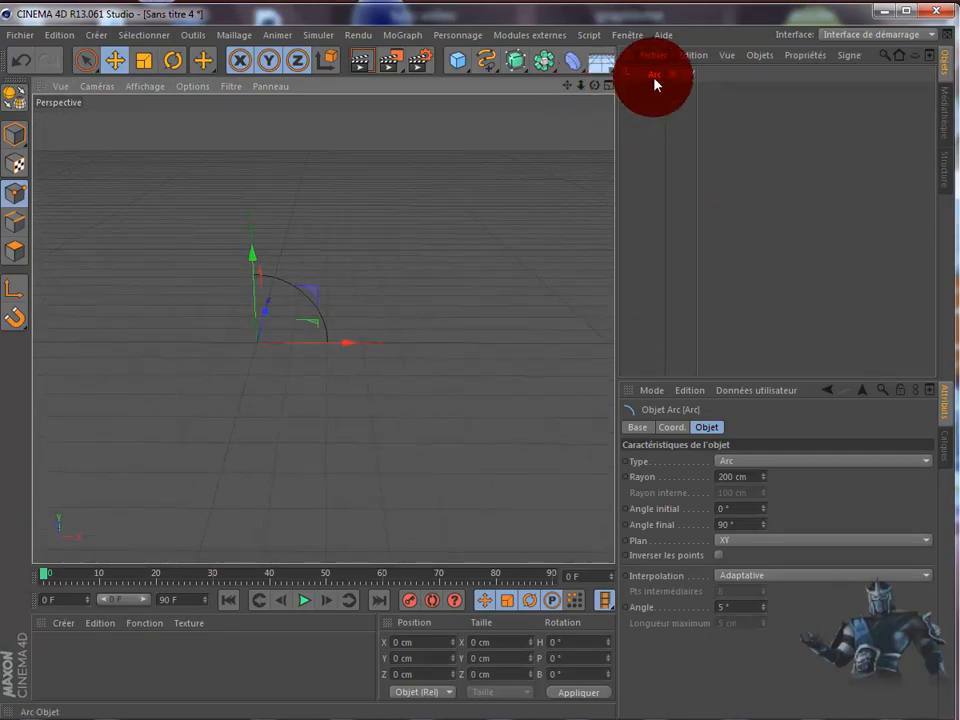
Duplicate the arc, discard the surplus copies, and set the remaining duplicate's radius to 400 cm.
{"action": "left_click_drag", "start_coordinate": [651, 87], "coordinate": [657, 124], "text": "ctrl"}
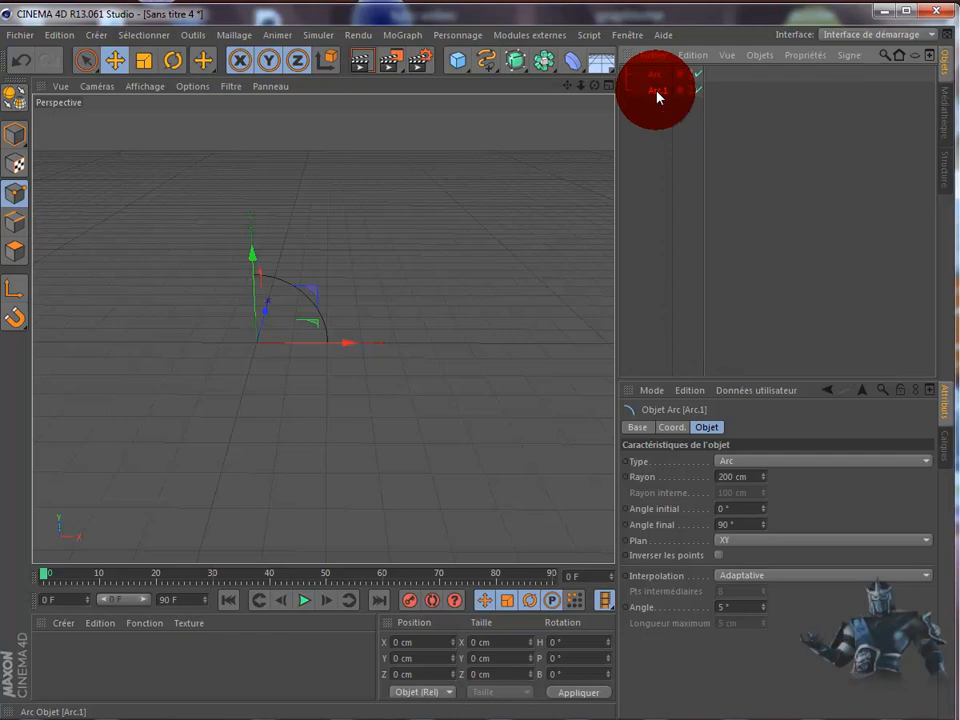
{"action": "mouse_move", "coordinate": [657, 91]}
{"action": "left_mouse_down", "text": "ctrl"}
{"action": "mouse_move", "coordinate": [661, 137]}
{"action": "mouse_move", "coordinate": [663, 107]}
{"action": "left_mouse_up", "text": "ctrl"}
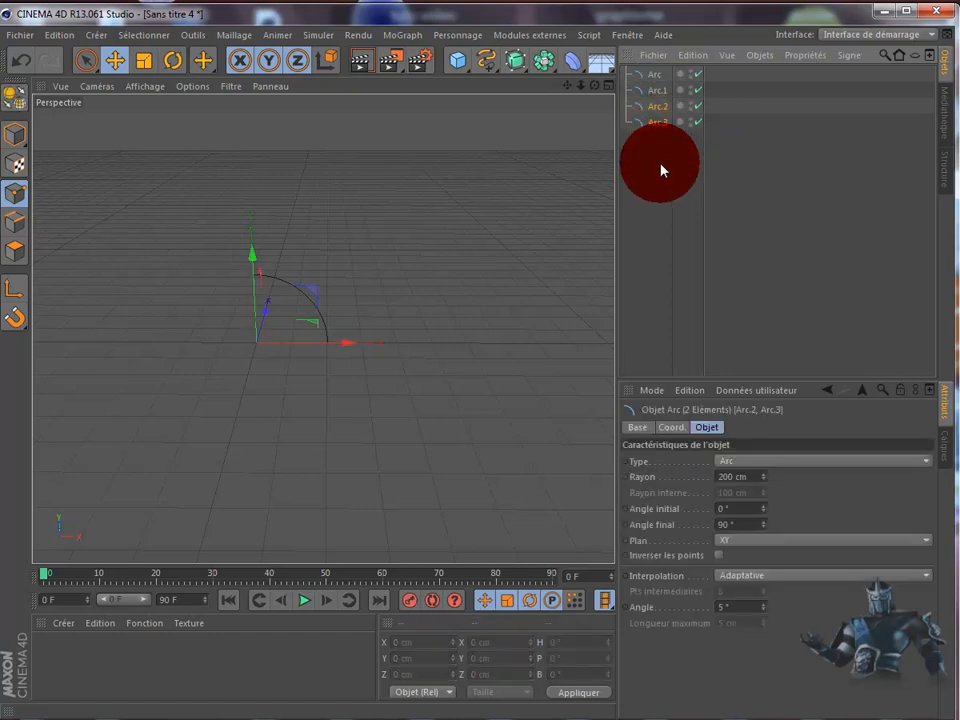
{"action": "key", "text": "Delete"}
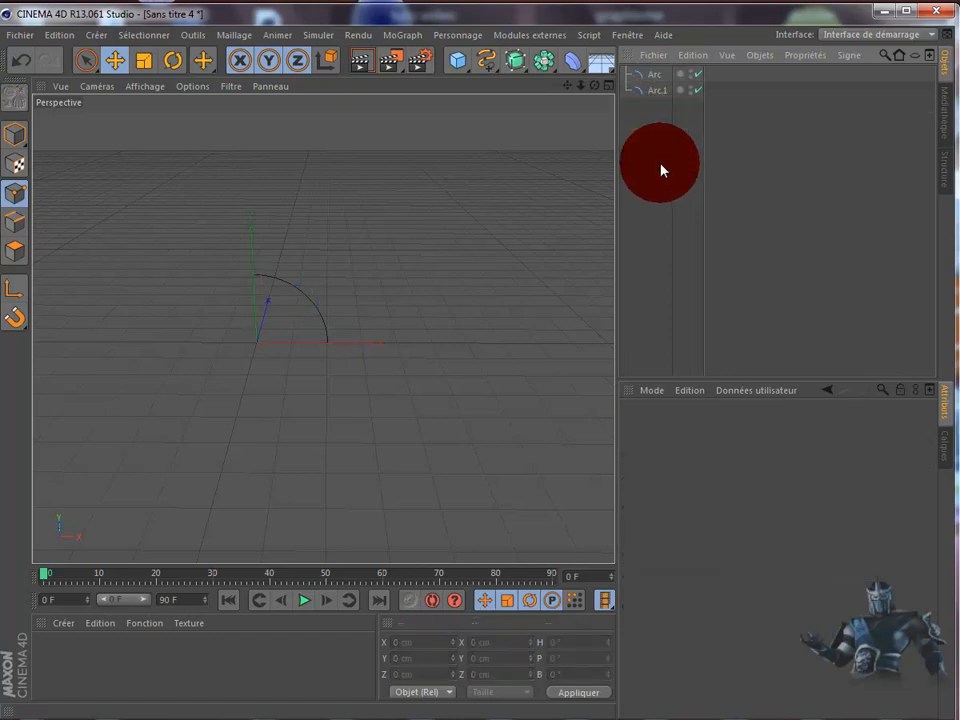
{"action": "left_click", "coordinate": [662, 92]}
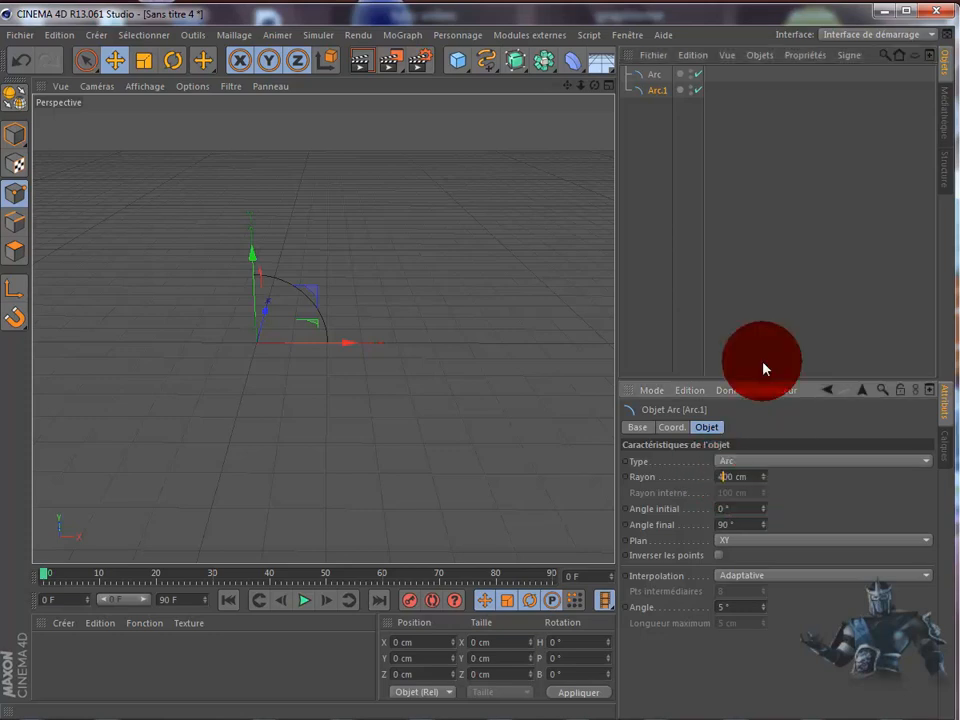
{"action": "left_click", "coordinate": [765, 318]}
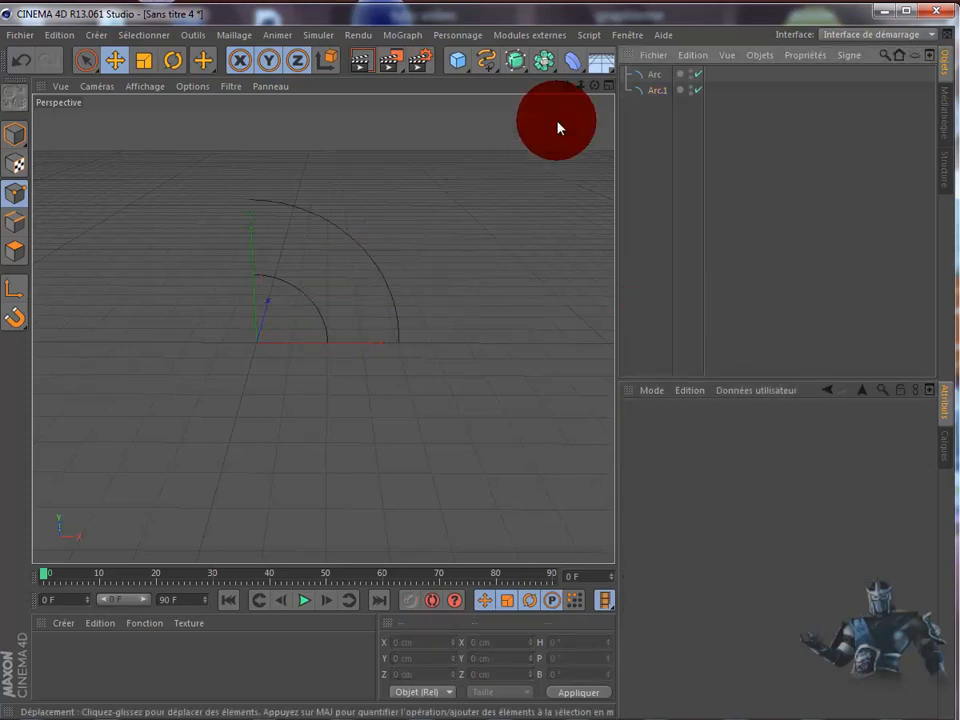
Add a MoGraph Cloneur object to the scene and undo a trial move of it along Z.
{"action": "mouse_move", "coordinate": [595, 87]}
{"action": "left_mouse_down"}
{"action": "mouse_move", "coordinate": [504, 405]}
{"action": "mouse_move", "coordinate": [596, 86]}
{"action": "left_mouse_up"}
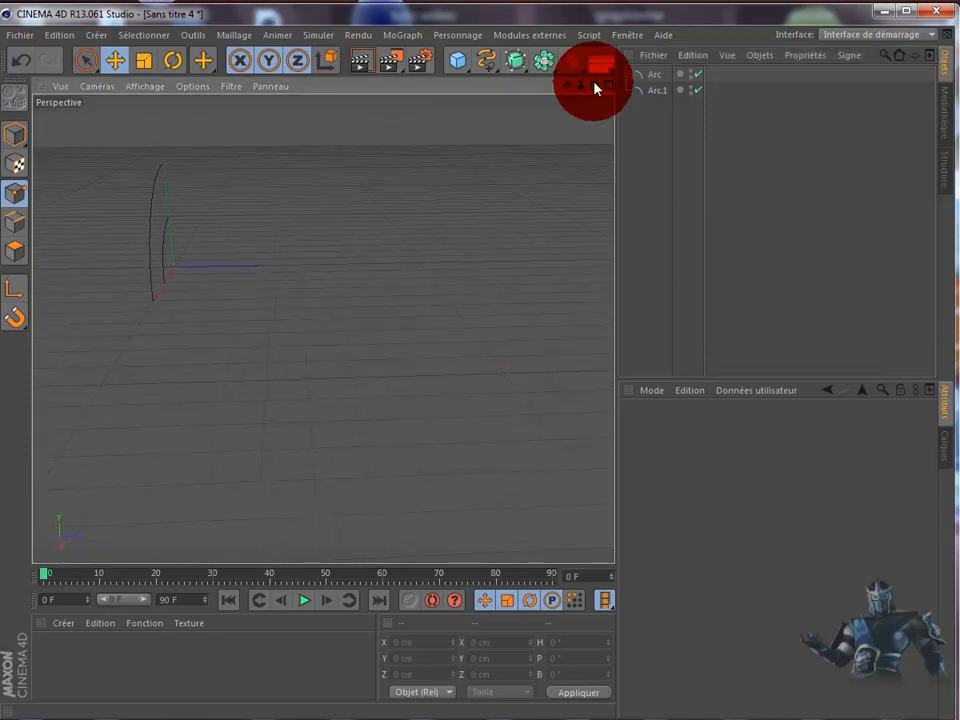
{"action": "left_click", "coordinate": [398, 35]}
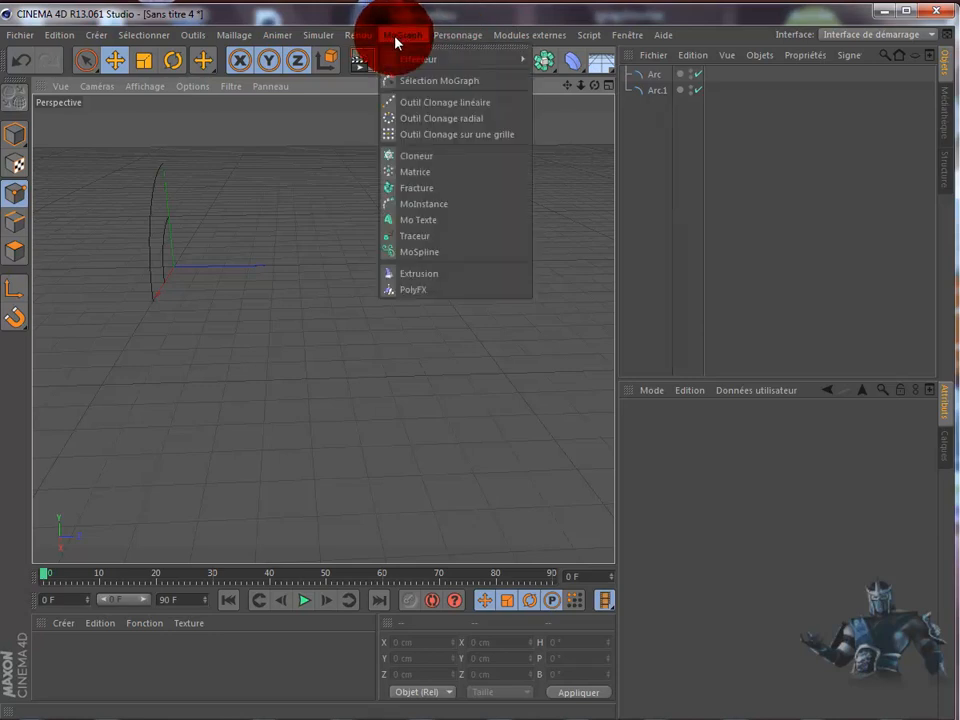
{"action": "left_click", "coordinate": [423, 157]}
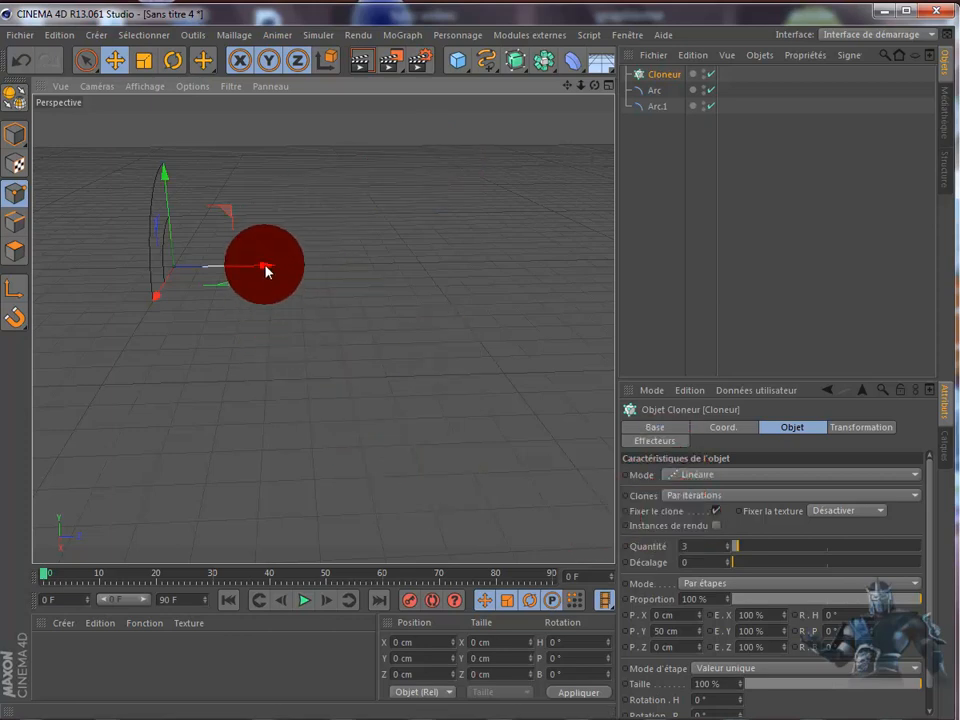
{"action": "left_click_drag", "start_coordinate": [268, 270], "coordinate": [306, 270]}
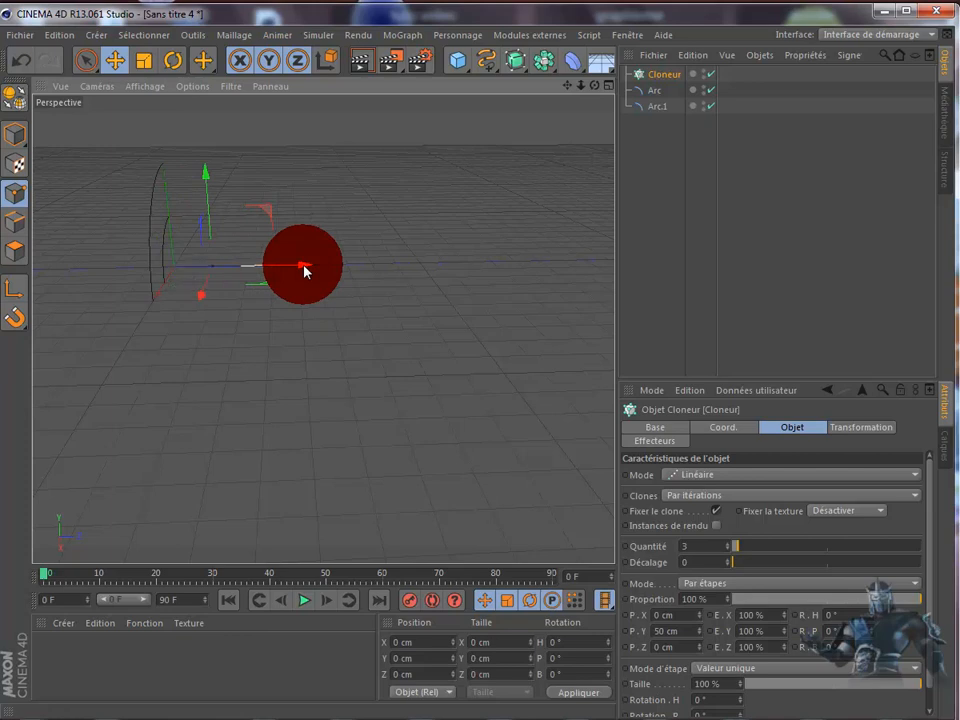
{"action": "left_click", "coordinate": [21, 59]}
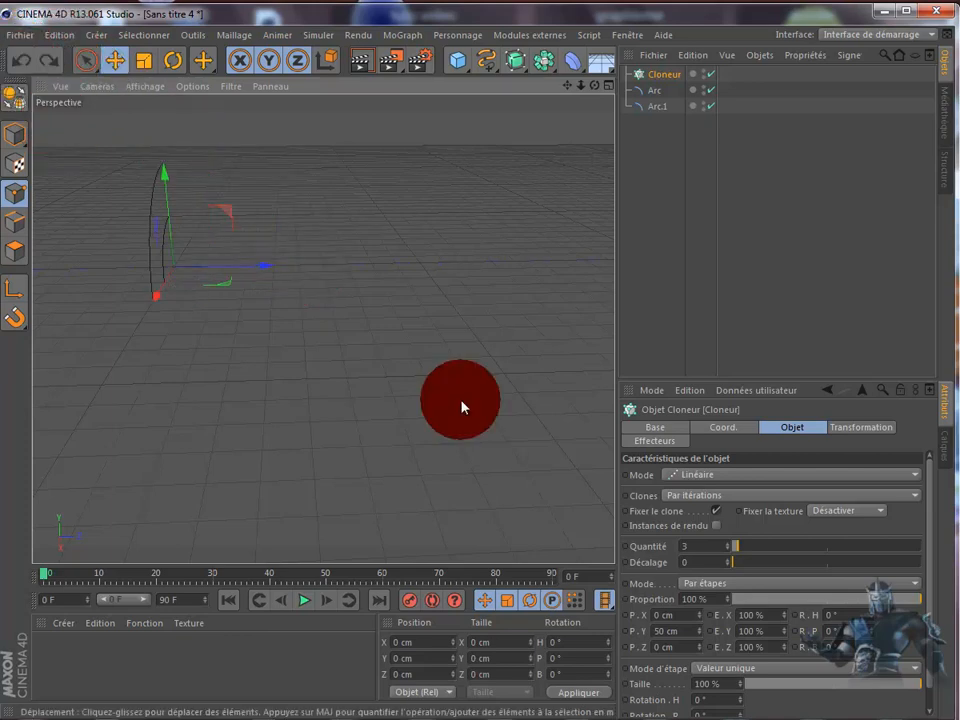
Set the Cloneur's quantity to 13 and its Y offset to 0 cm, and nest both arcs under it.
{"action": "mouse_move", "coordinate": [771, 556]}
{"action": "left_mouse_down"}
{"action": "mouse_move", "coordinate": [791, 557]}
{"action": "mouse_move", "coordinate": [741, 561]}
{"action": "mouse_move", "coordinate": [766, 555]}
{"action": "left_mouse_up"}
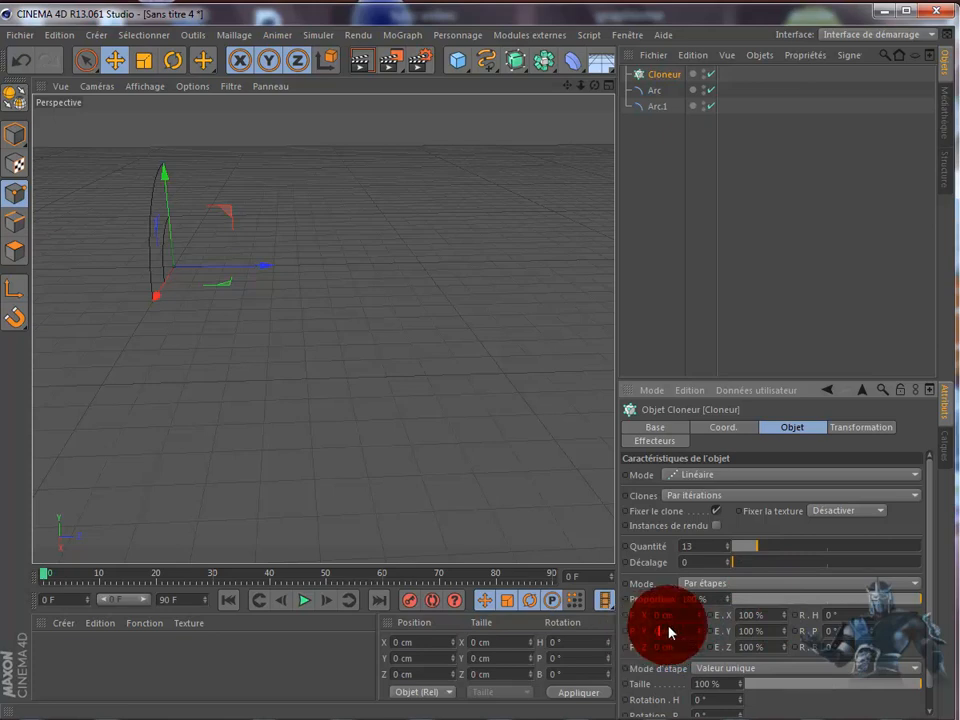
{"action": "left_click", "coordinate": [726, 214]}
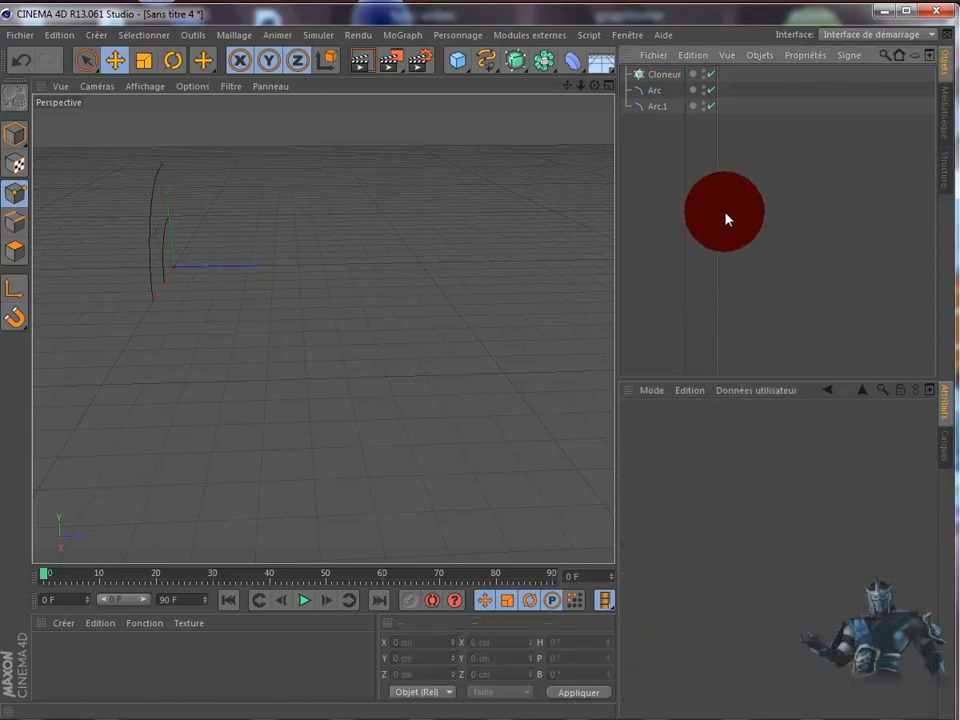
{"action": "left_click", "coordinate": [657, 77]}
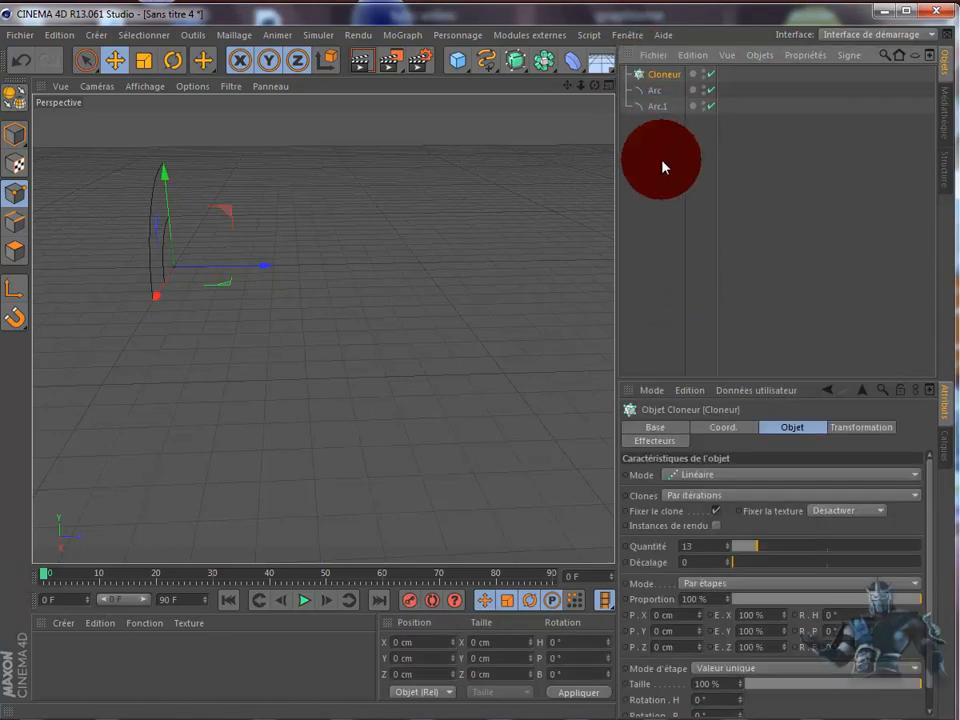
{"action": "left_click_drag", "start_coordinate": [664, 165], "coordinate": [665, 84]}
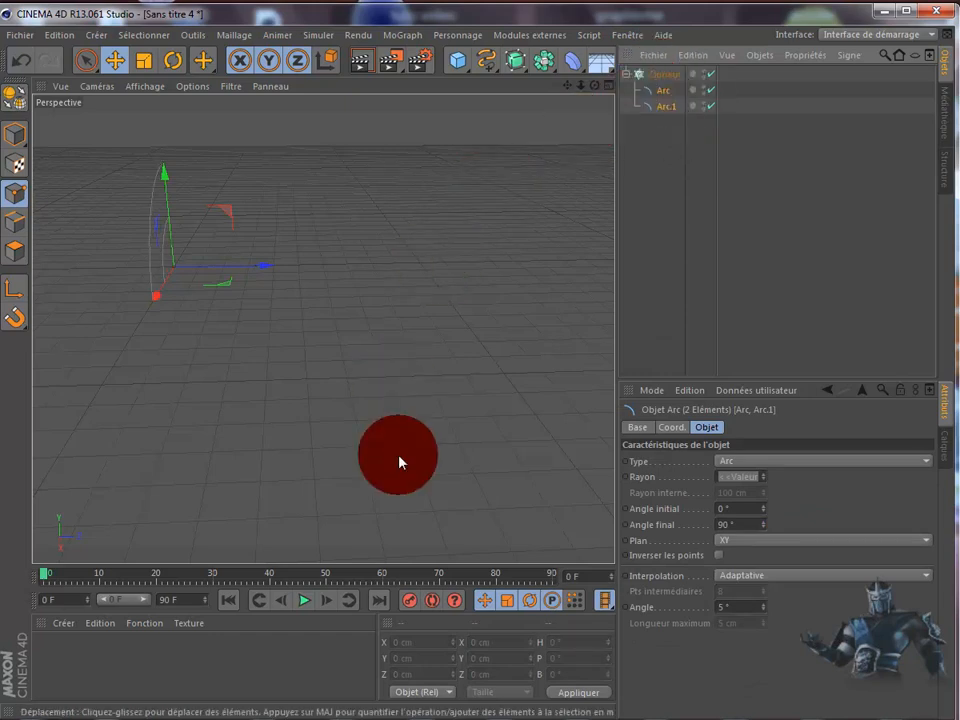
Try spacing the Cloneur's copies 50 cm apart along X.
{"action": "left_click", "coordinate": [672, 78]}
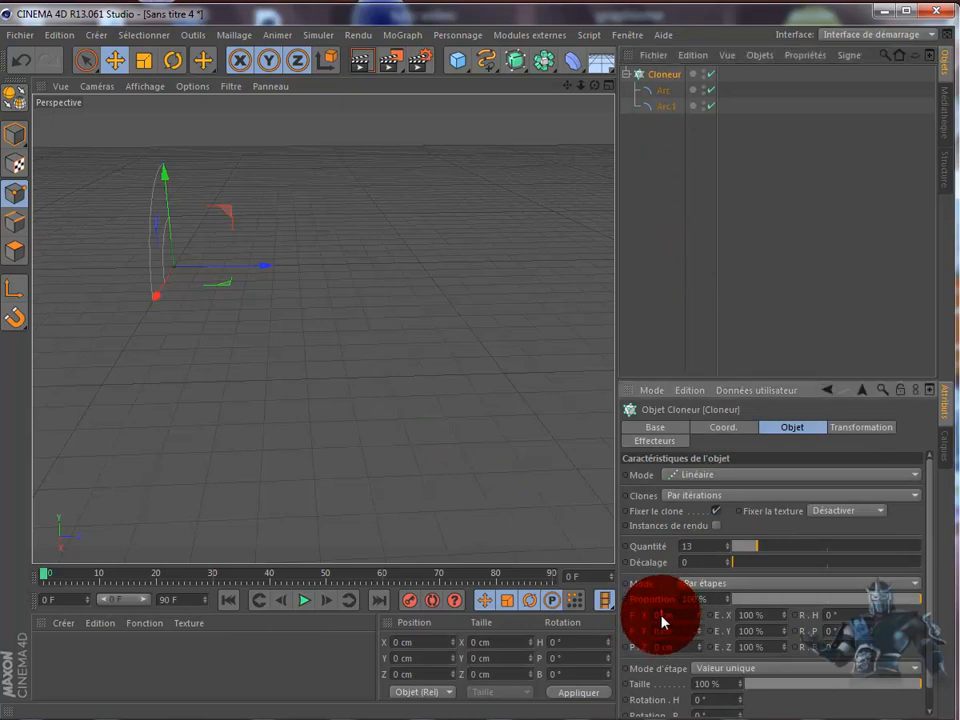
{"action": "left_click_drag", "start_coordinate": [662, 616], "coordinate": [647, 613]}
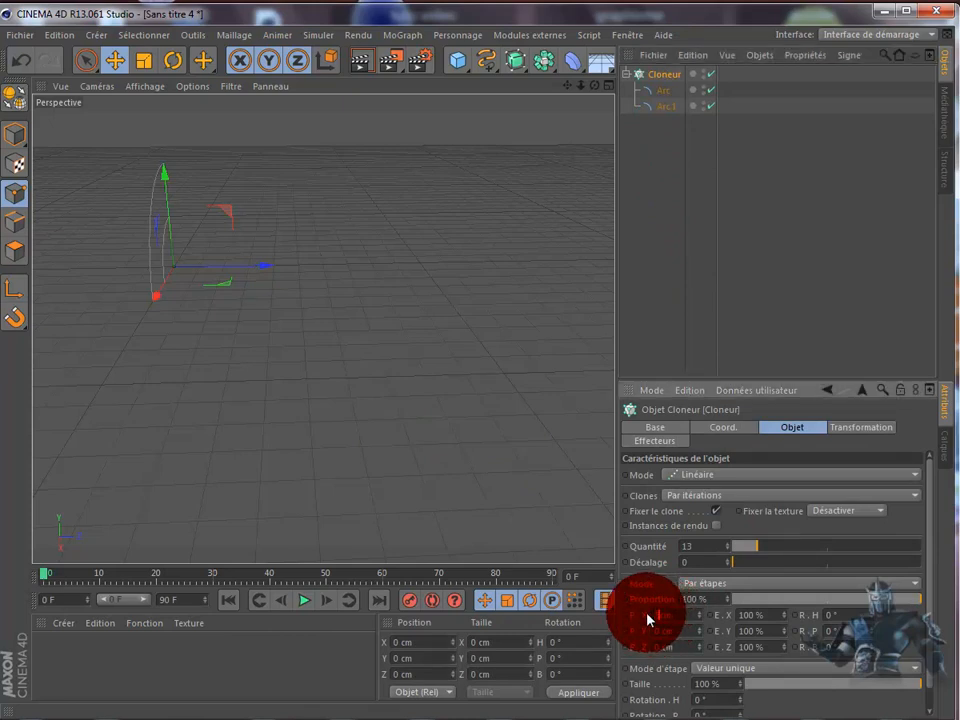
{"action": "type", "text": "50"}
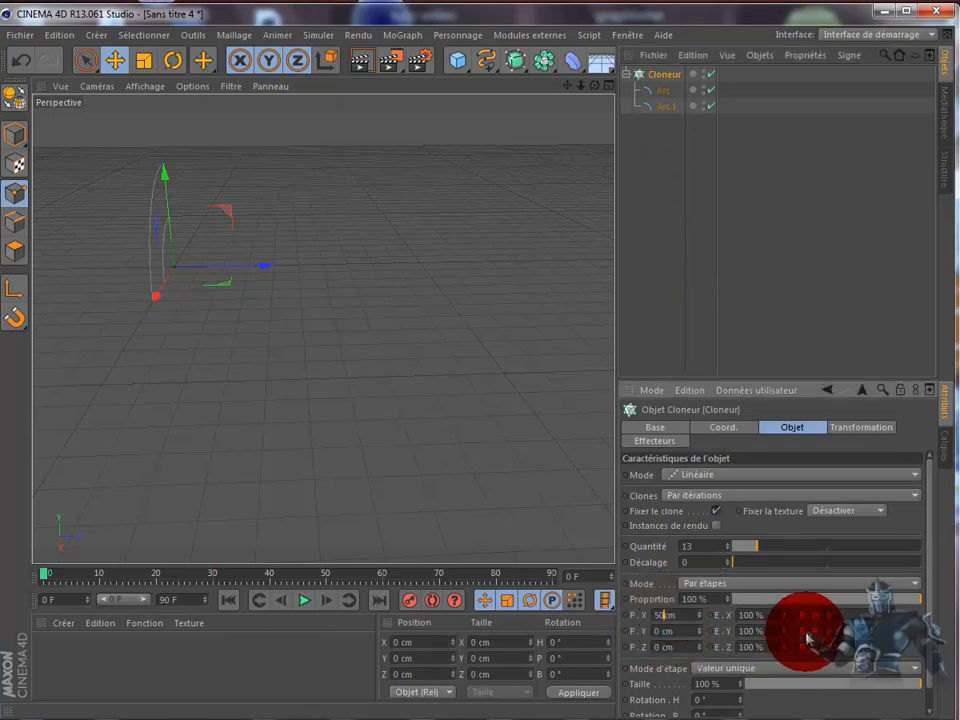
{"action": "left_click", "coordinate": [684, 647]}
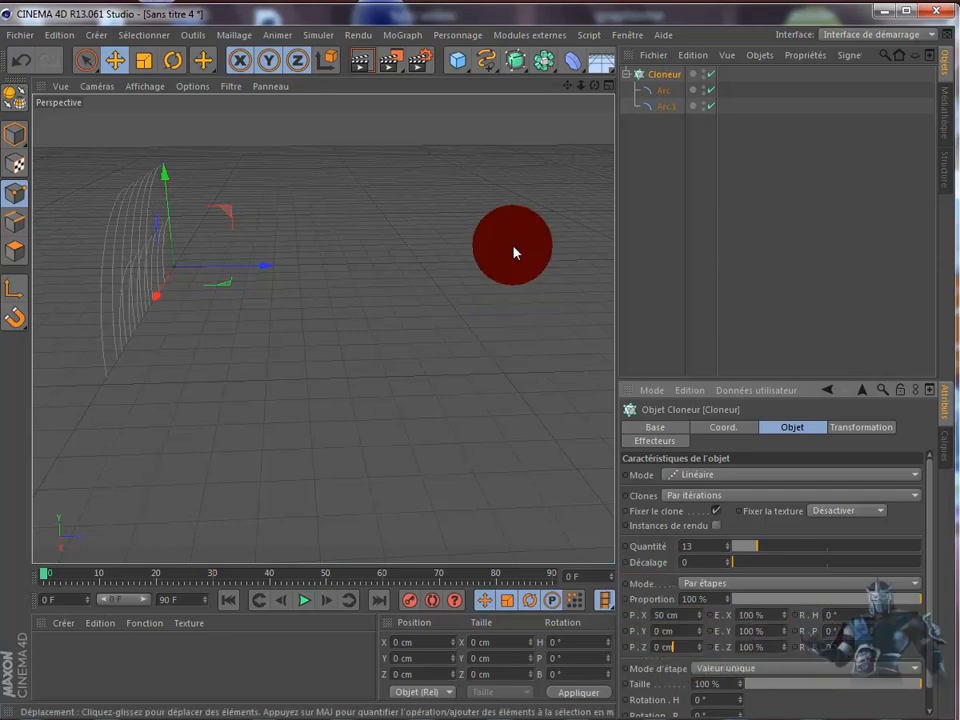
{"action": "left_click_drag", "start_coordinate": [594, 85], "coordinate": [588, 126]}
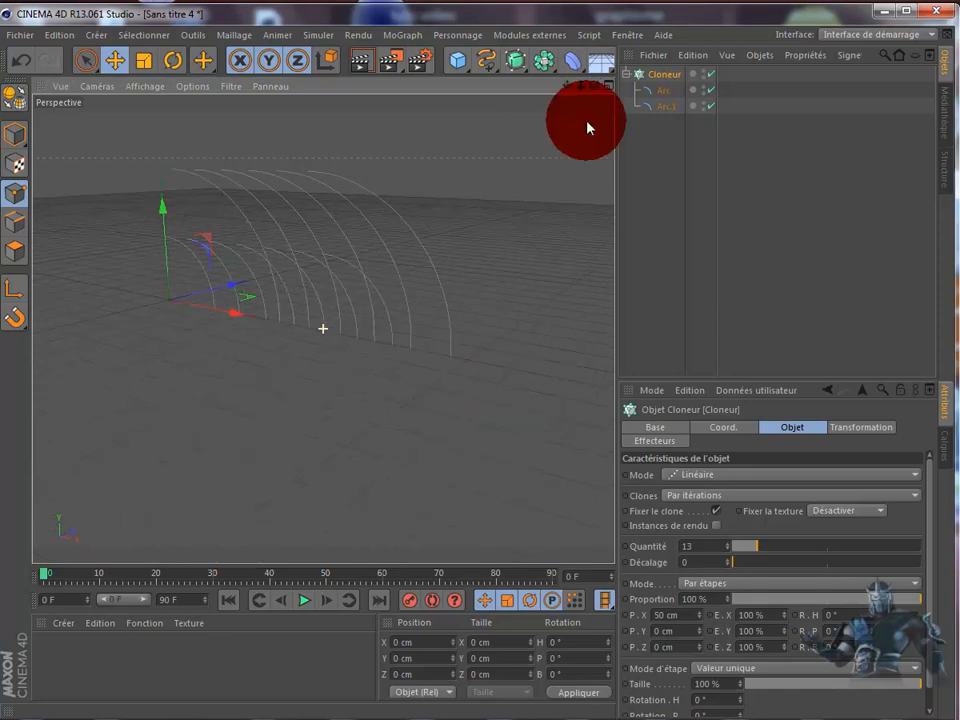
Set the Cloneur's X offset to 0 cm and its Z offset to 50 cm.
{"action": "left_click_drag", "start_coordinate": [660, 616], "coordinate": [644, 621]}
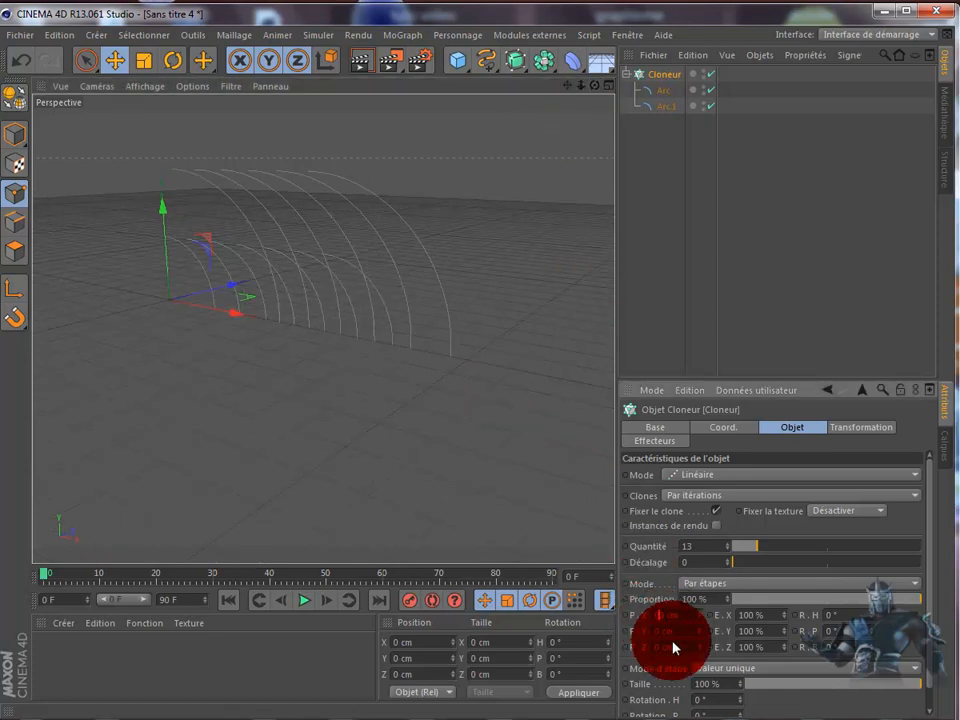
{"action": "left_click", "coordinate": [655, 647]}
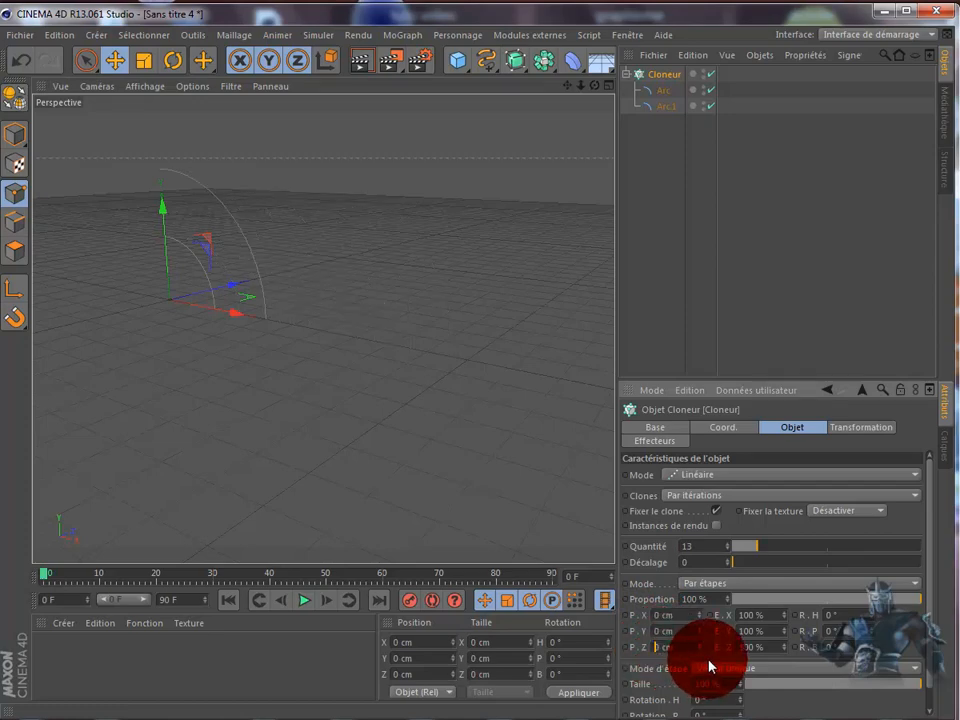
{"action": "type", "text": "5"}
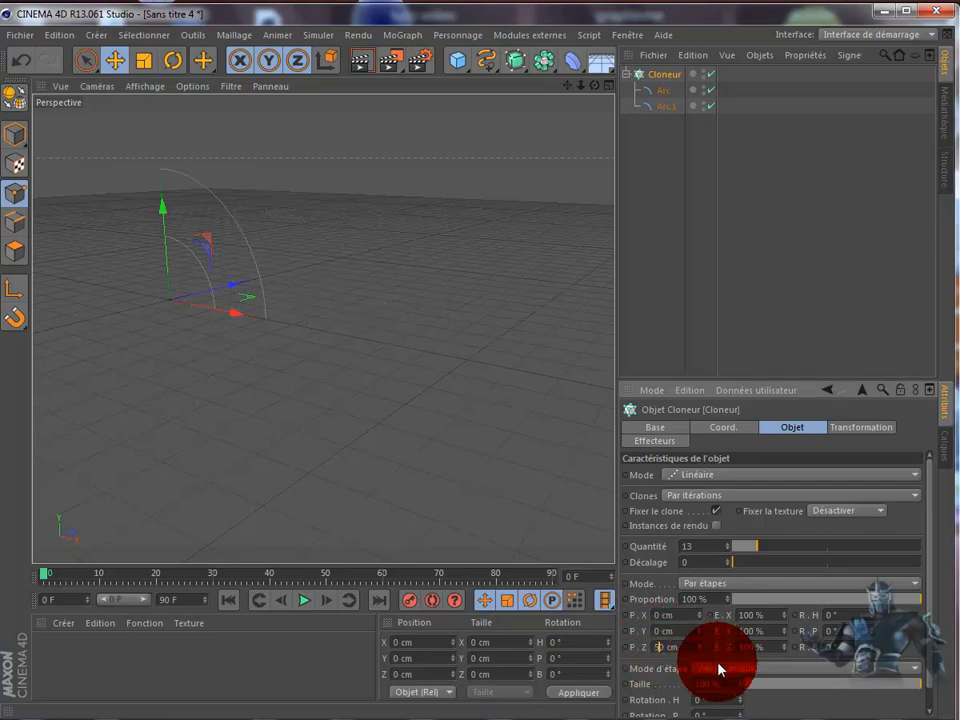
{"action": "left_click", "coordinate": [688, 617]}
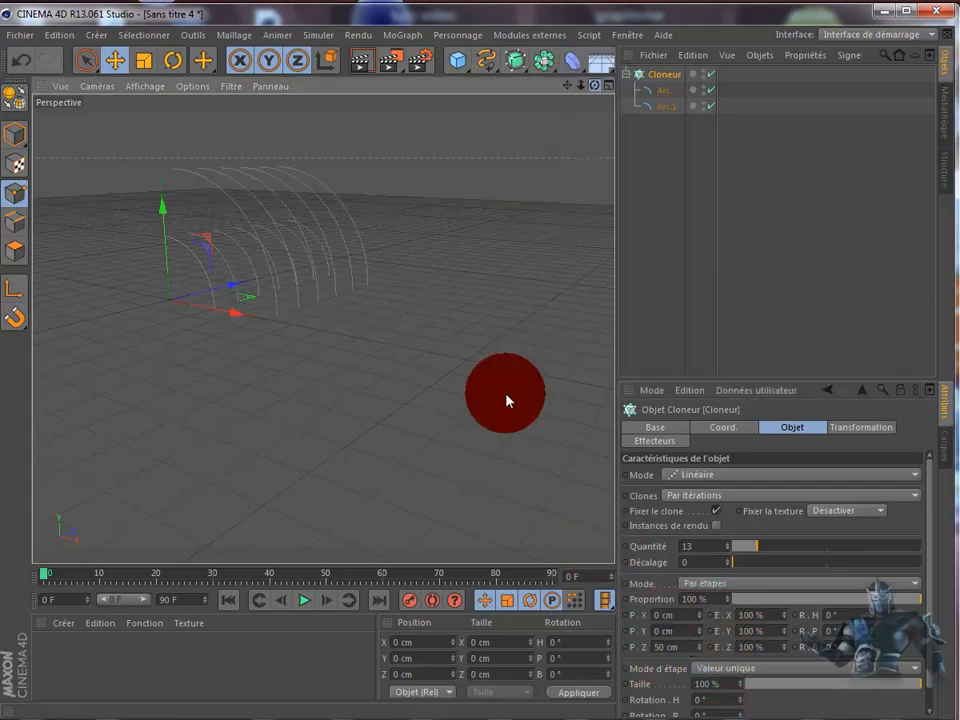
{"action": "mouse_move", "coordinate": [508, 399]}
{"action": "left_mouse_down", "text": "alt"}
{"action": "mouse_move", "coordinate": [497, 399]}
{"action": "mouse_move", "coordinate": [506, 395]}
{"action": "left_mouse_up", "text": "alt"}
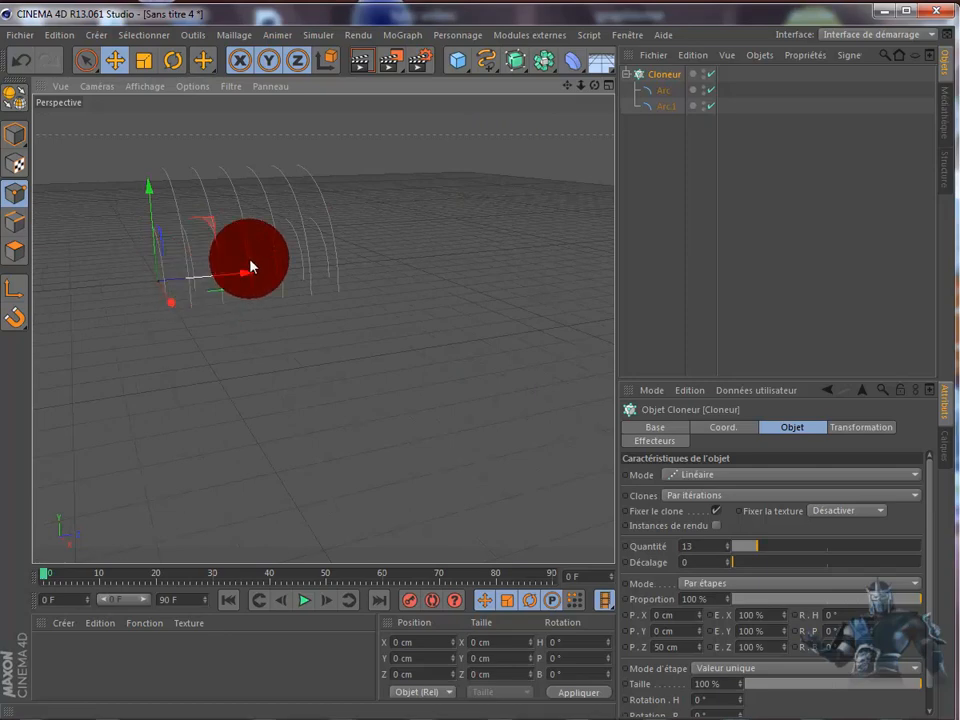
Set the Cloneur's quantity to 34 and its Z offset to 150 cm.
{"action": "mouse_move", "coordinate": [793, 557]}
{"action": "left_mouse_down"}
{"action": "mouse_move", "coordinate": [767, 551]}
{"action": "mouse_move", "coordinate": [800, 551]}
{"action": "left_mouse_up"}
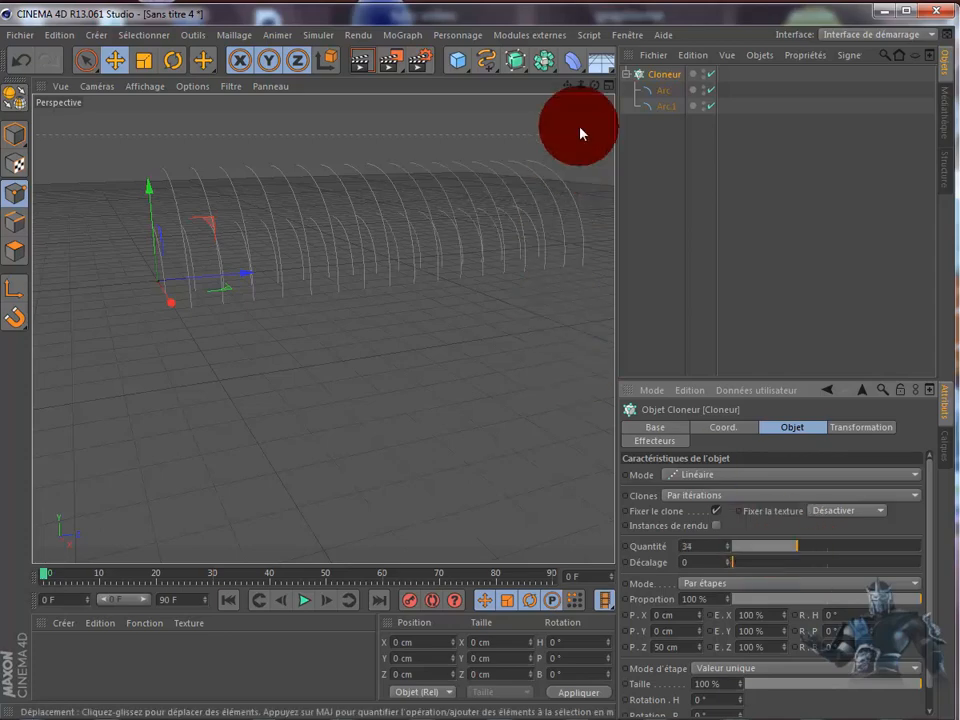
{"action": "left_click_drag", "start_coordinate": [570, 90], "coordinate": [508, 401]}
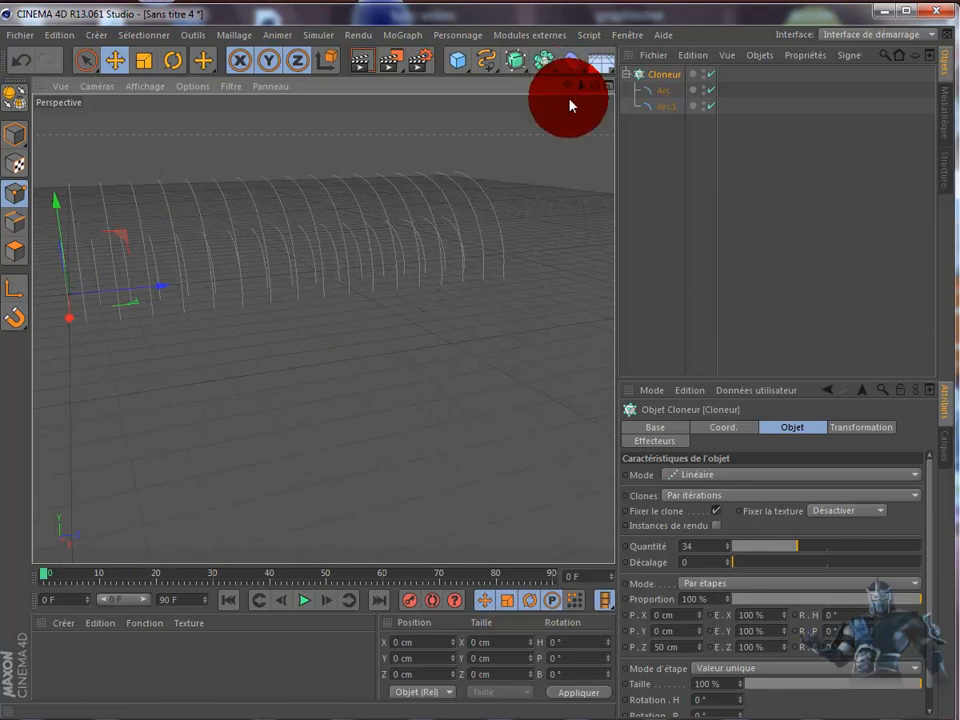
{"action": "left_click", "coordinate": [679, 621]}
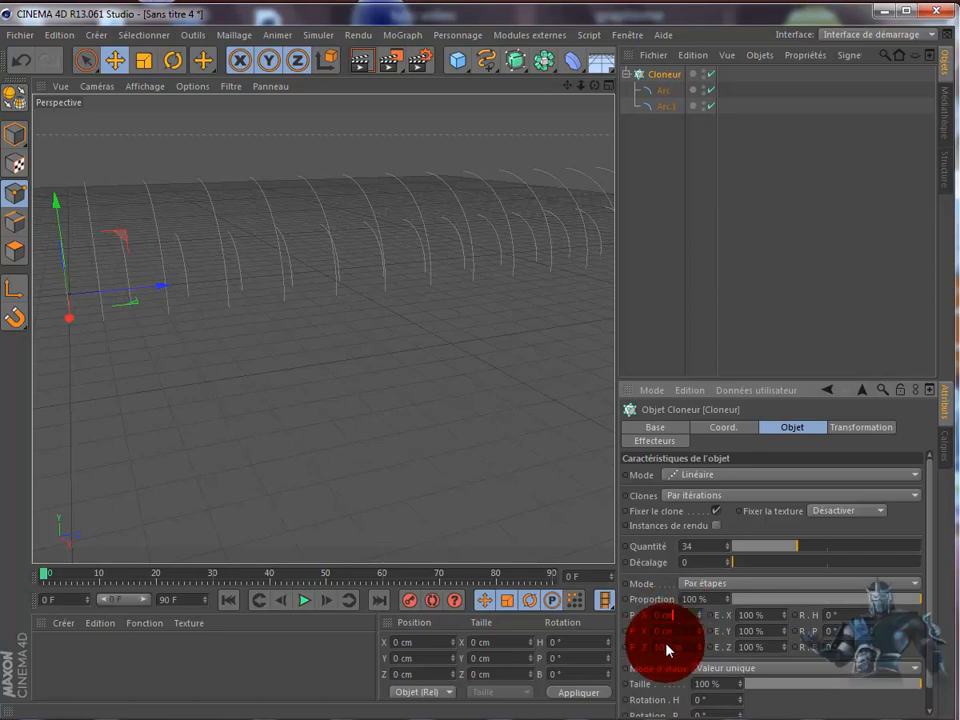
{"action": "left_click", "coordinate": [662, 650]}
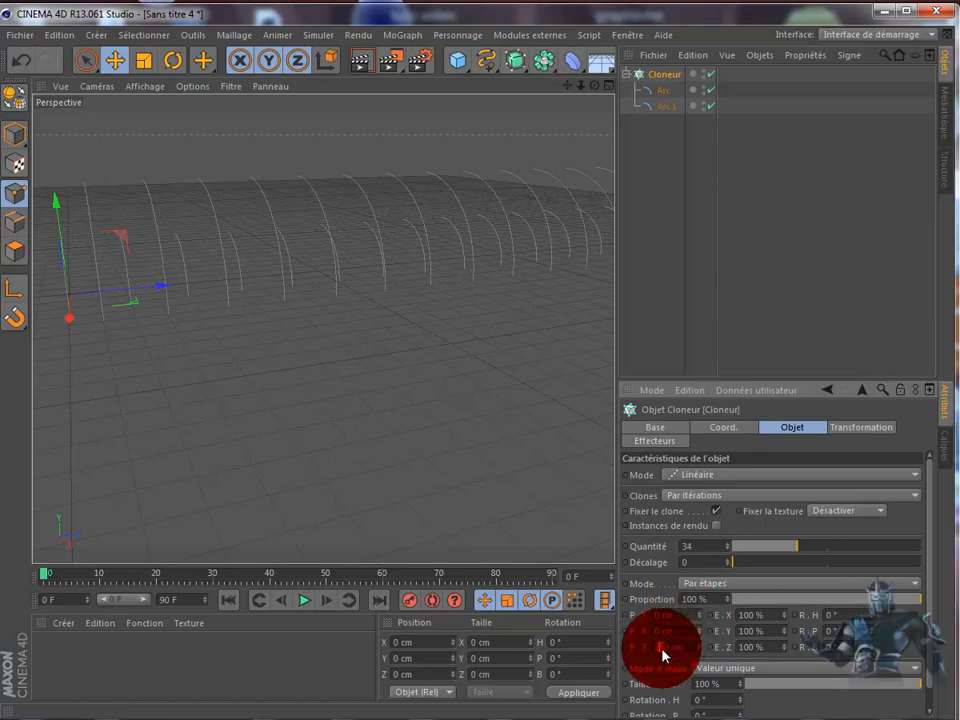
{"action": "key", "text": "BackSpace"}
{"action": "type", "text": "5"}
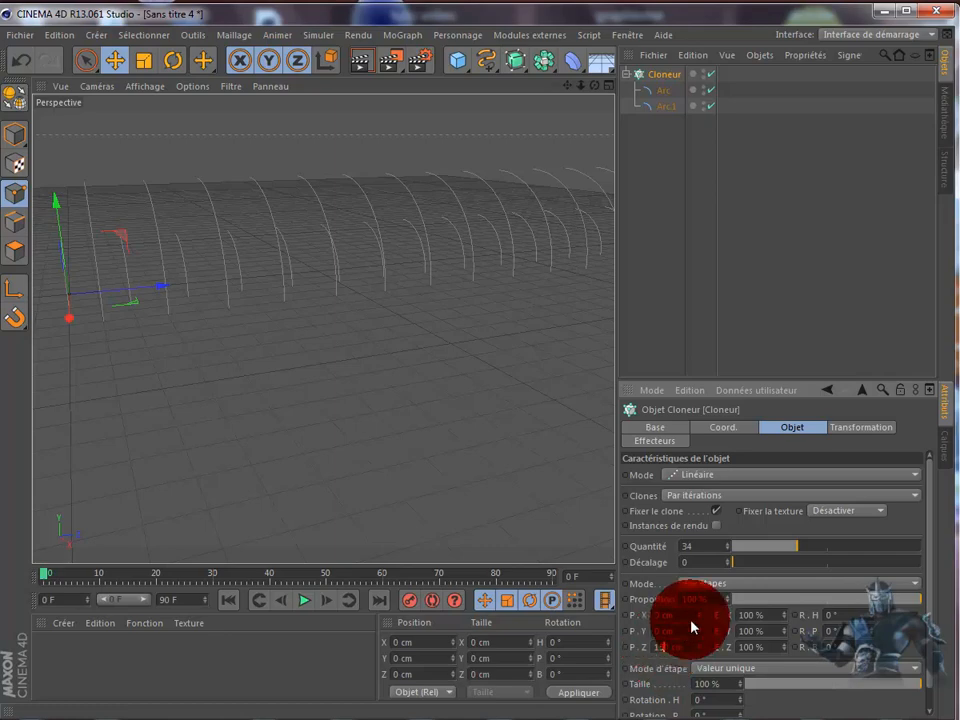
{"action": "left_click", "coordinate": [687, 617]}
{"action": "scroll", "coordinate": [446, 250], "scroll_direction": "down", "scroll_amount": 3}
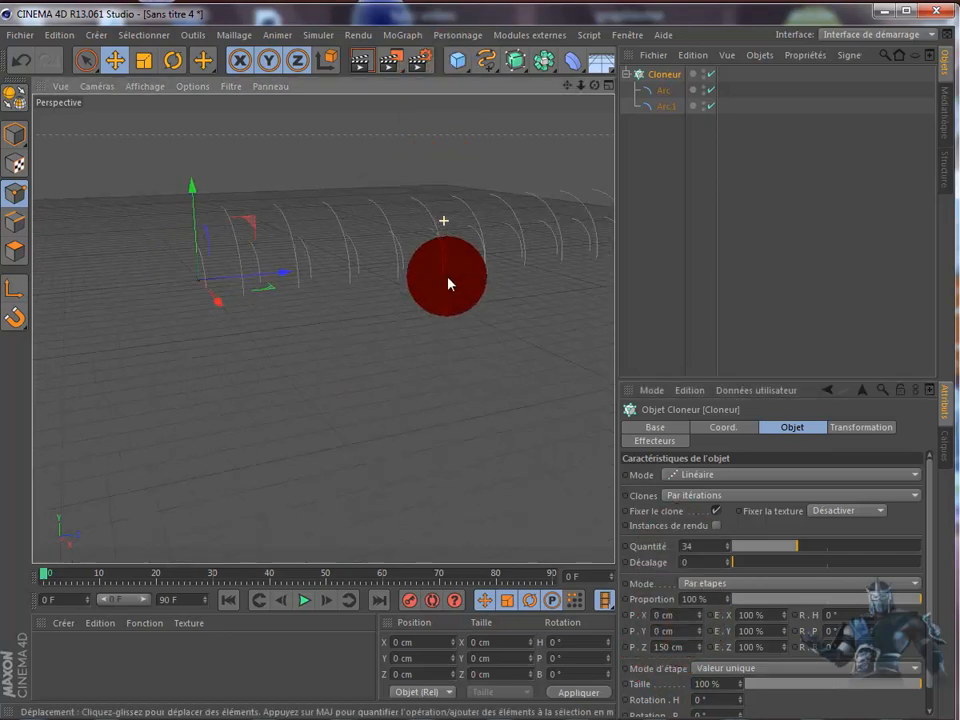
{"action": "left_click_drag", "start_coordinate": [566, 90], "coordinate": [568, 141]}
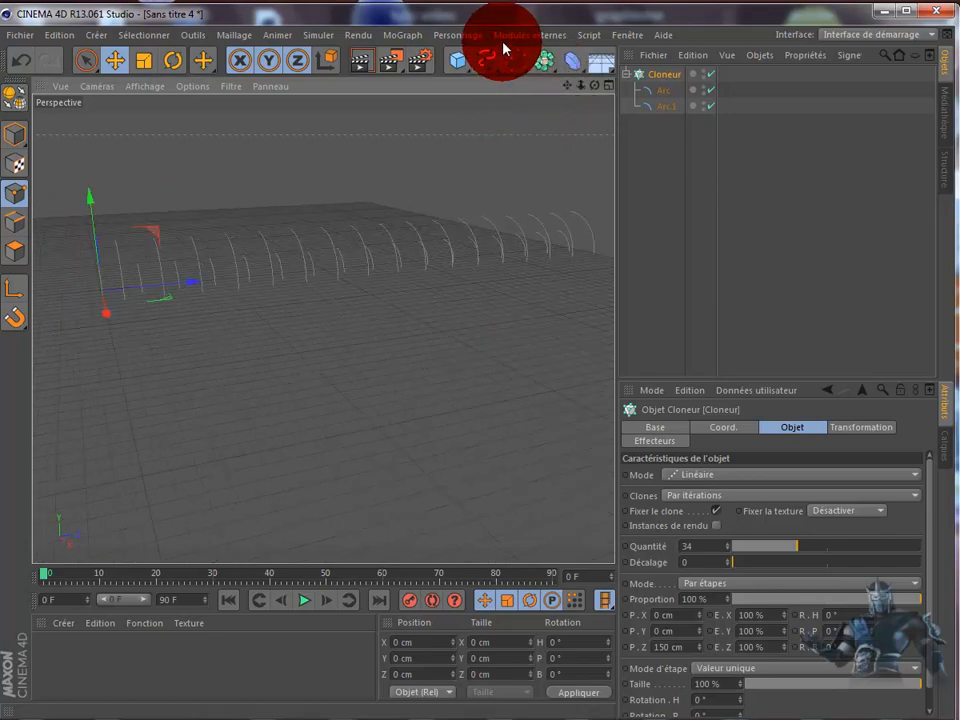
Add a Peau NURBS object as the parent of the Cloneur, collapse its hierarchy and render the perspective view.
{"action": "left_click", "coordinate": [517, 62]}
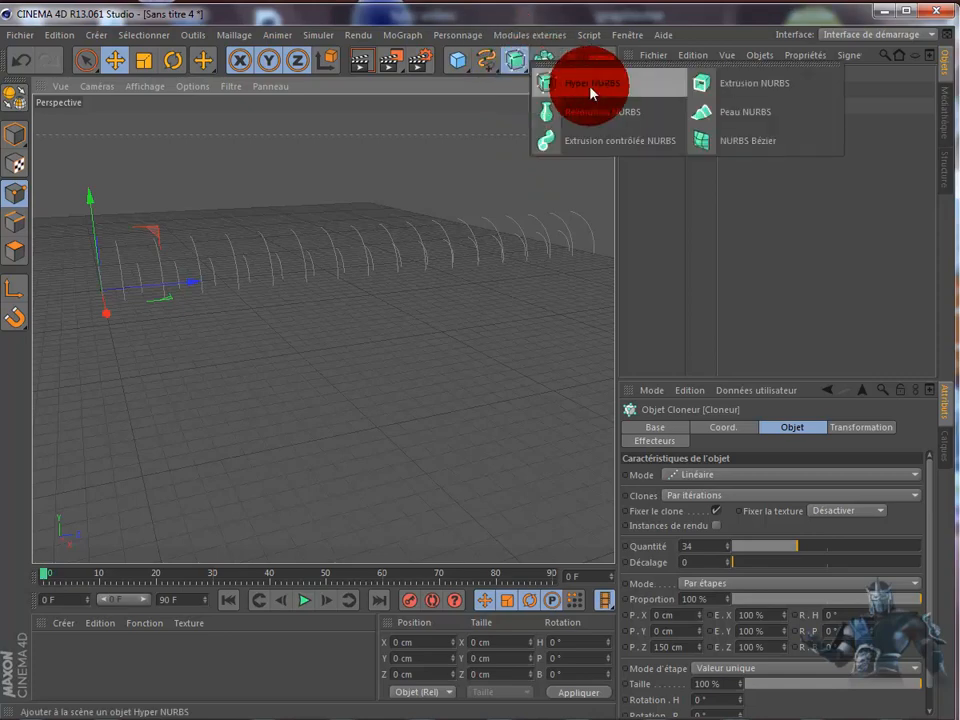
{"action": "left_click", "coordinate": [739, 114], "text": "alt"}
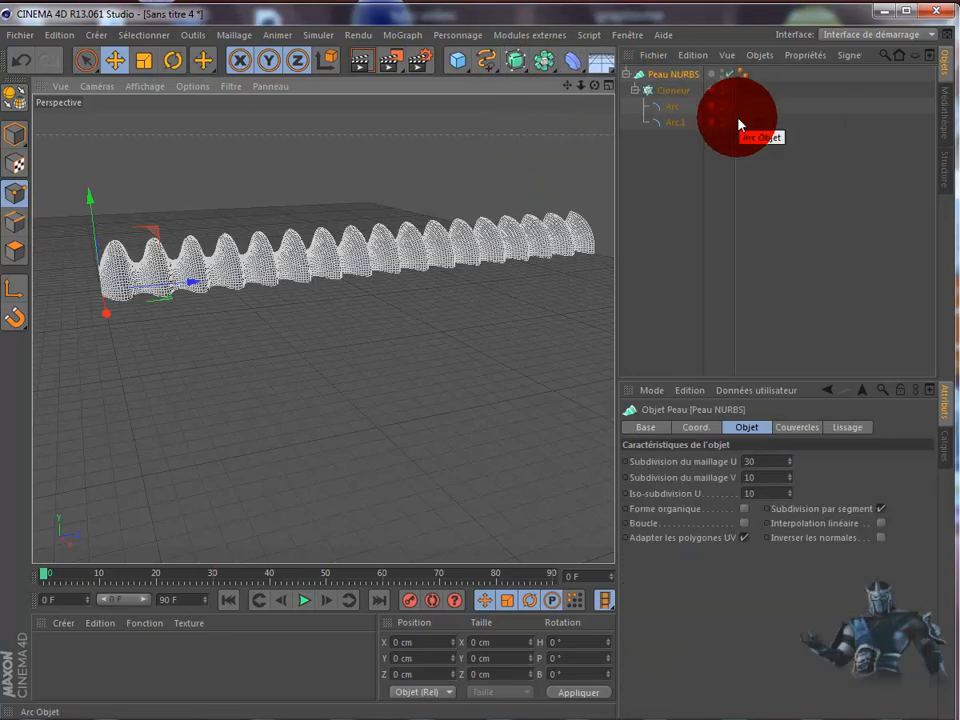
{"action": "left_click", "coordinate": [634, 90]}
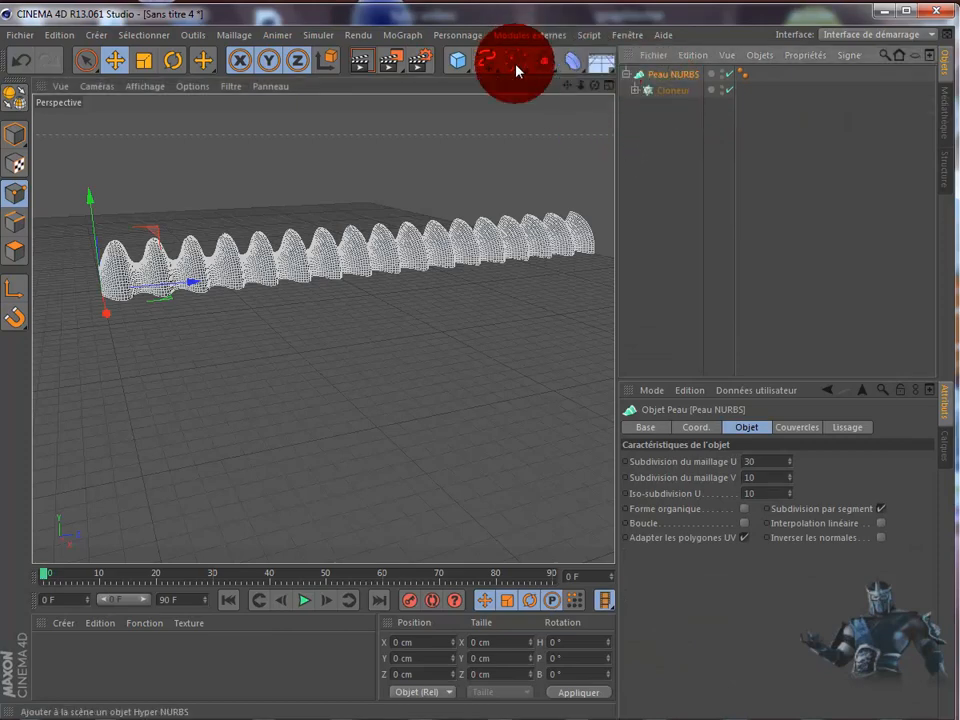
{"action": "left_click", "coordinate": [626, 74]}
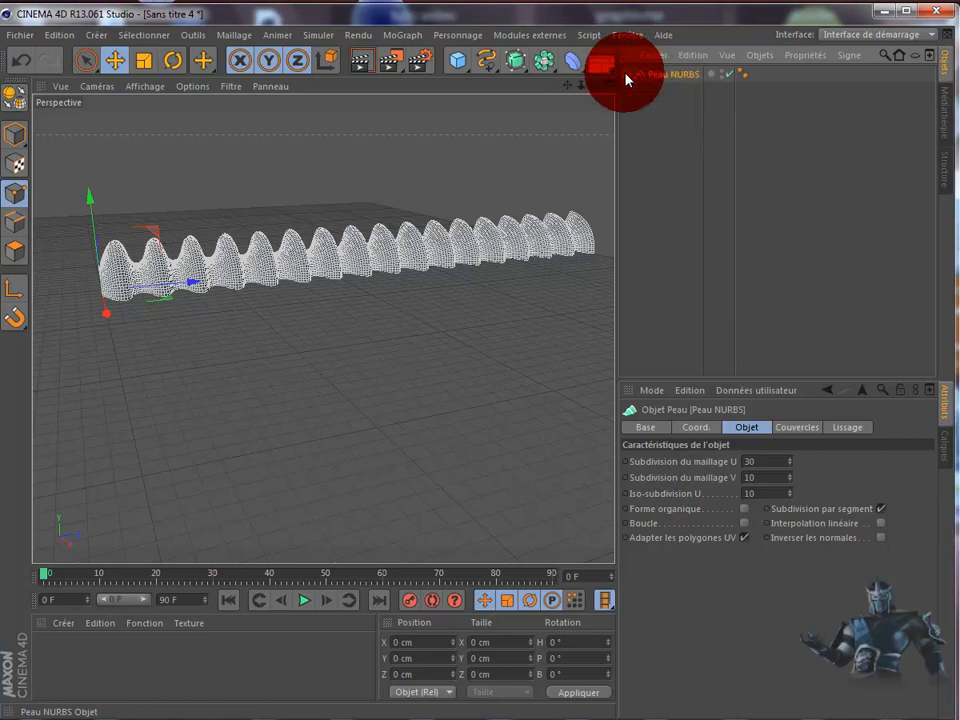
{"action": "left_click", "coordinate": [360, 64]}
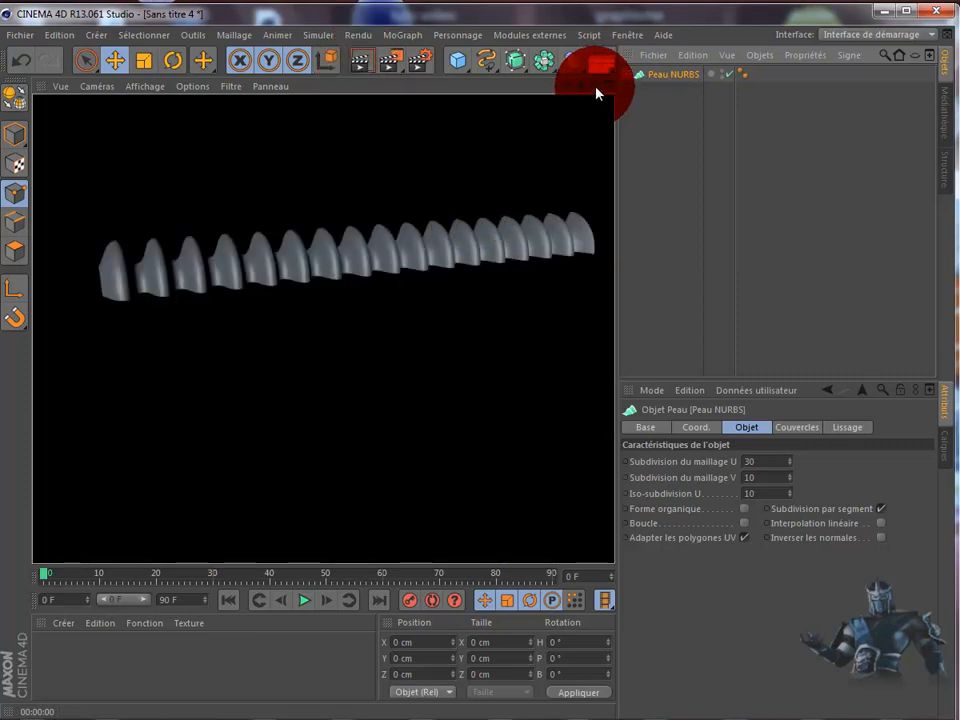
{"action": "left_click", "coordinate": [507, 399]}
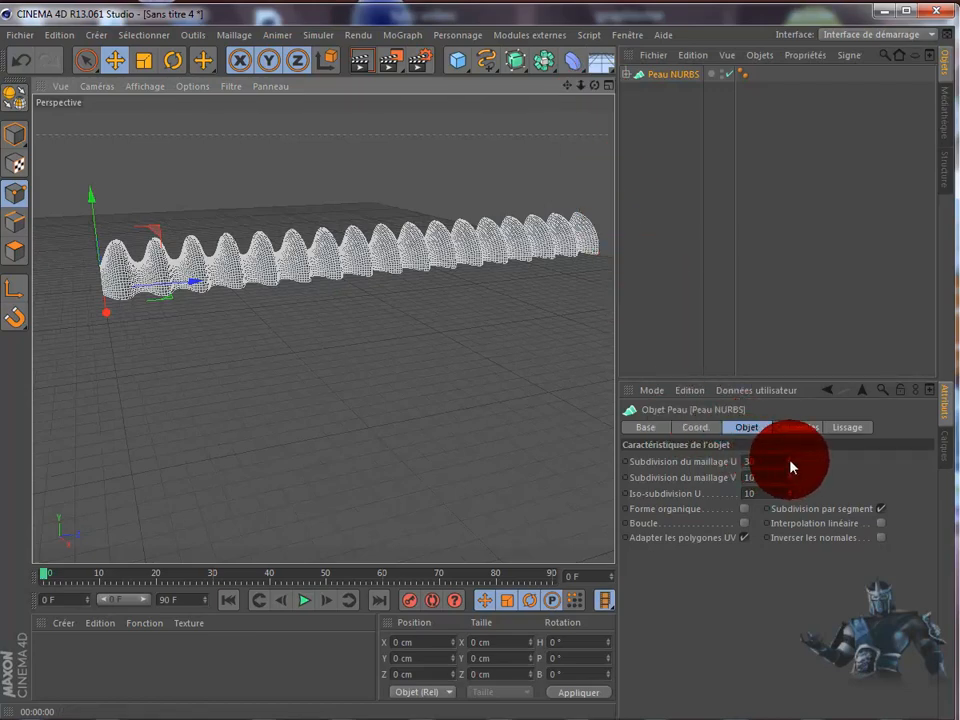
Set the Peau NURBS's Iso-subdivision U to 63 with mesh subdivision U at 30, and enable Interpolation linéaire.
{"action": "left_click_drag", "start_coordinate": [790, 461], "coordinate": [790, 461]}
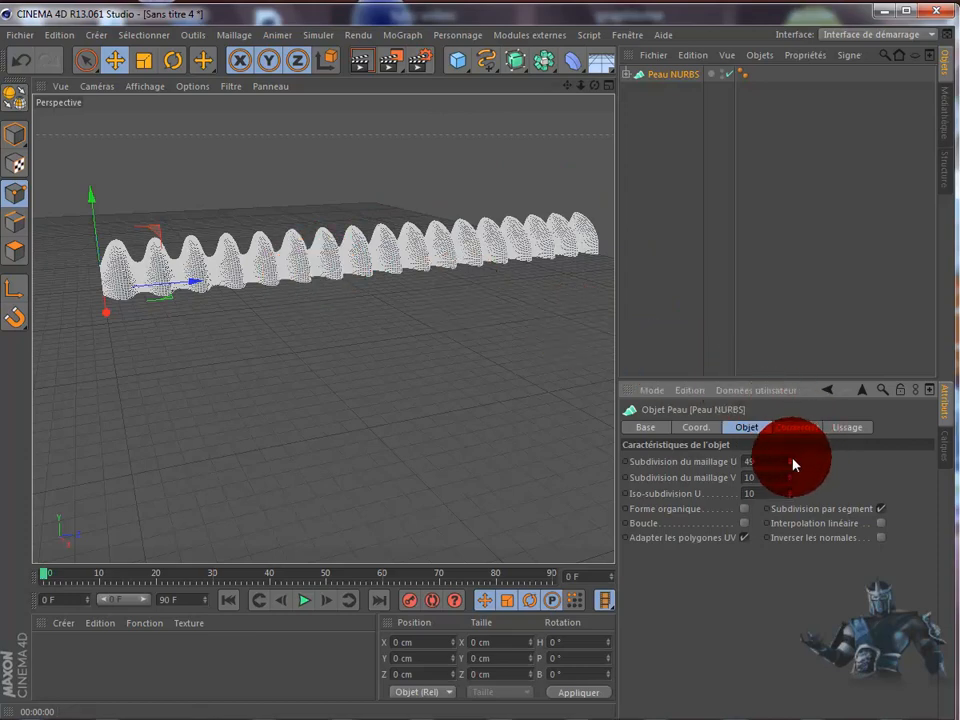
{"action": "left_click_drag", "start_coordinate": [792, 464], "coordinate": [791, 471]}
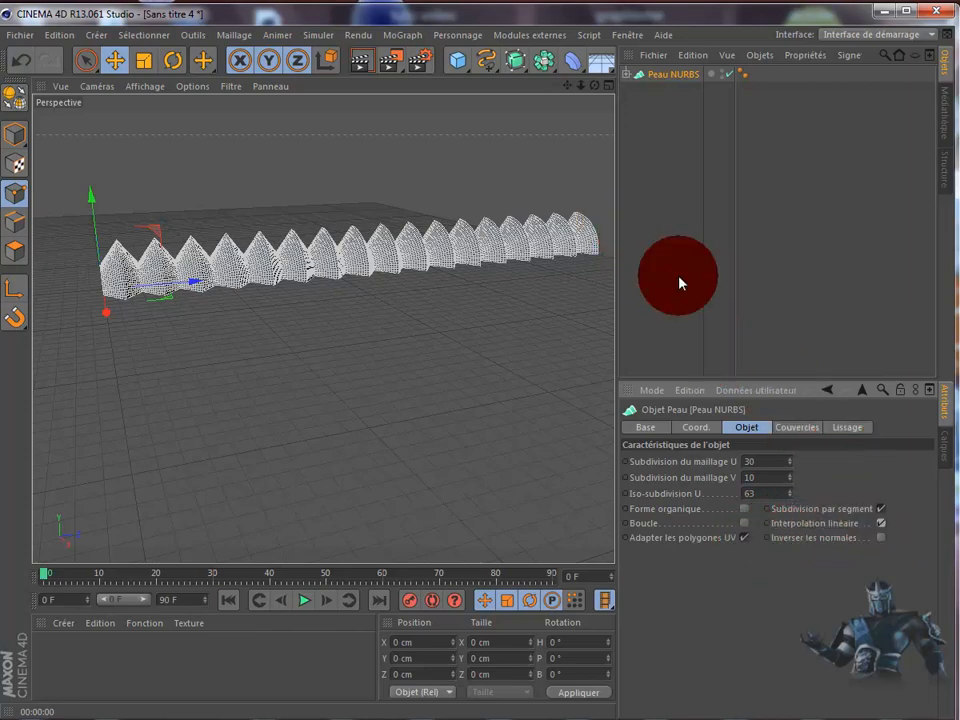
Render a close-up of the ridged Peau NURBS surface in the perspective view.
{"action": "scroll", "coordinate": [519, 242], "scroll_direction": "up", "scroll_amount": 5}
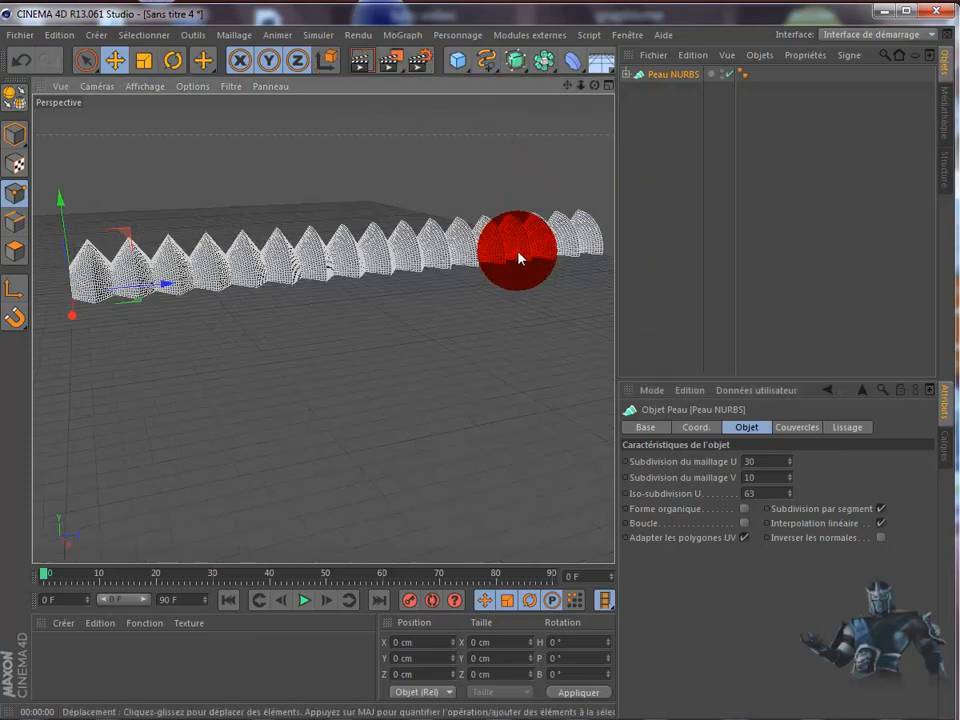
{"action": "scroll", "coordinate": [519, 242], "scroll_direction": "up", "scroll_amount": 2}
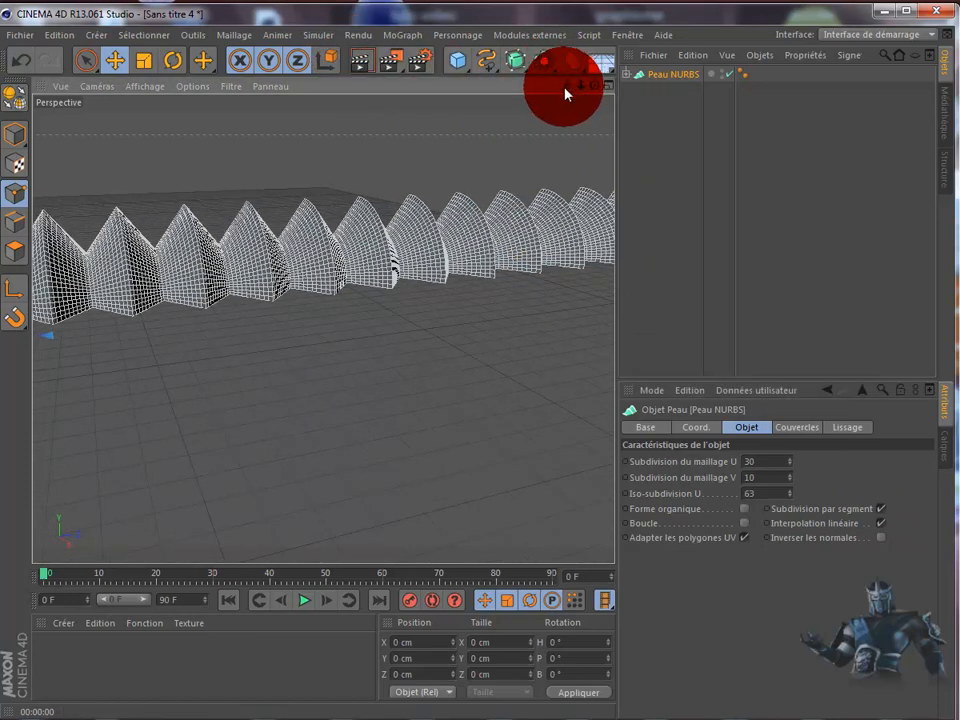
{"action": "left_click_drag", "start_coordinate": [565, 90], "coordinate": [508, 401]}
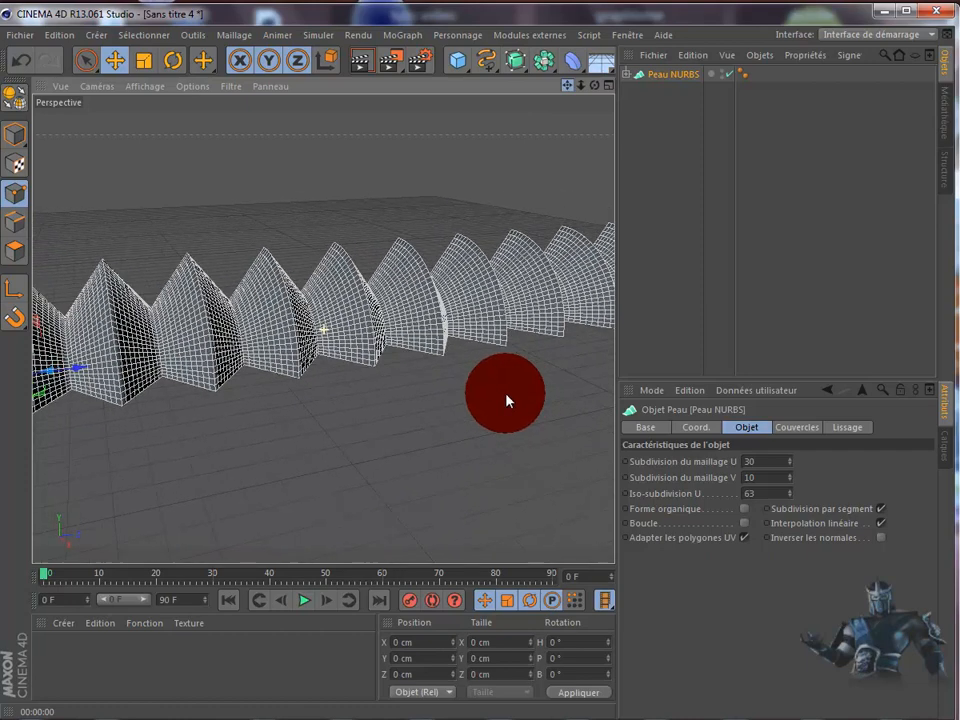
{"action": "left_click", "coordinate": [373, 61]}
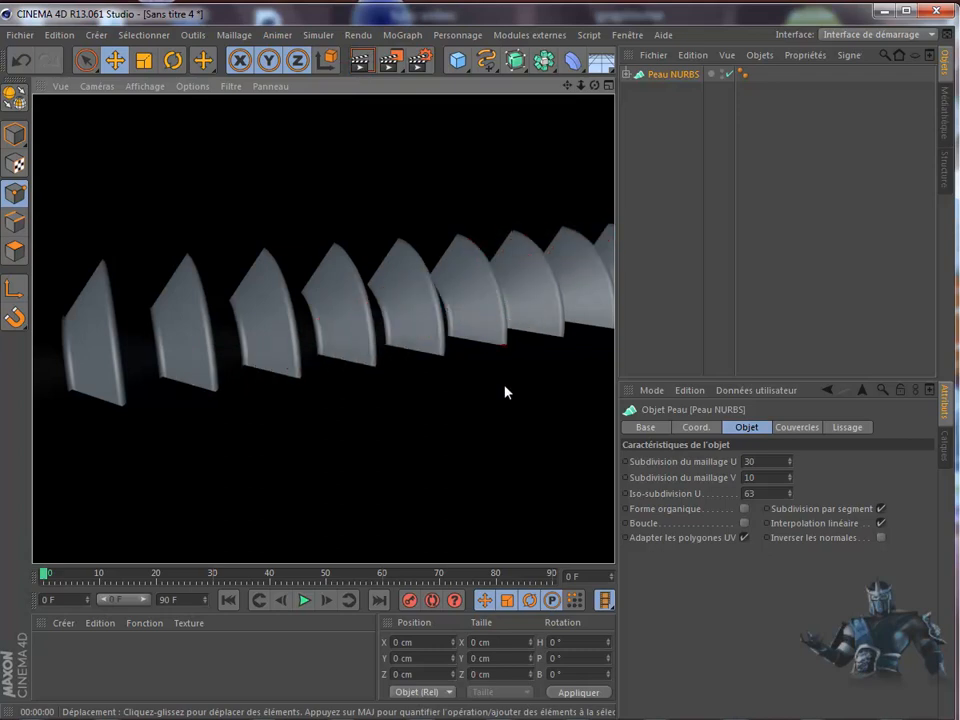
Enable the Forme organique and Boucle options of the Peau NURBS.
{"action": "left_click", "coordinate": [743, 512]}
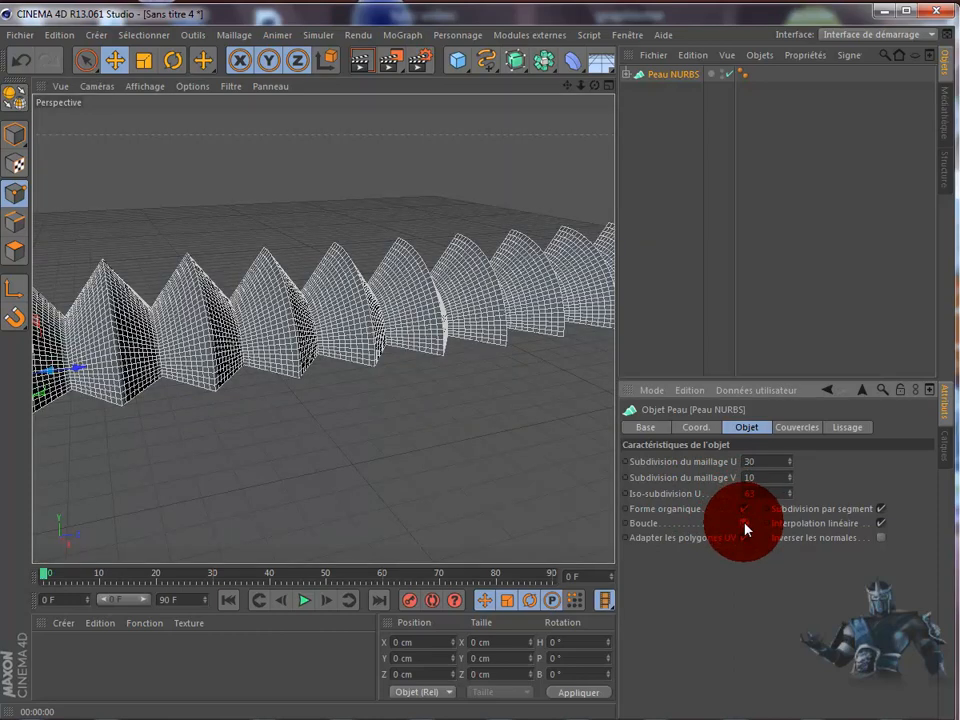
{"action": "left_click", "coordinate": [744, 524]}
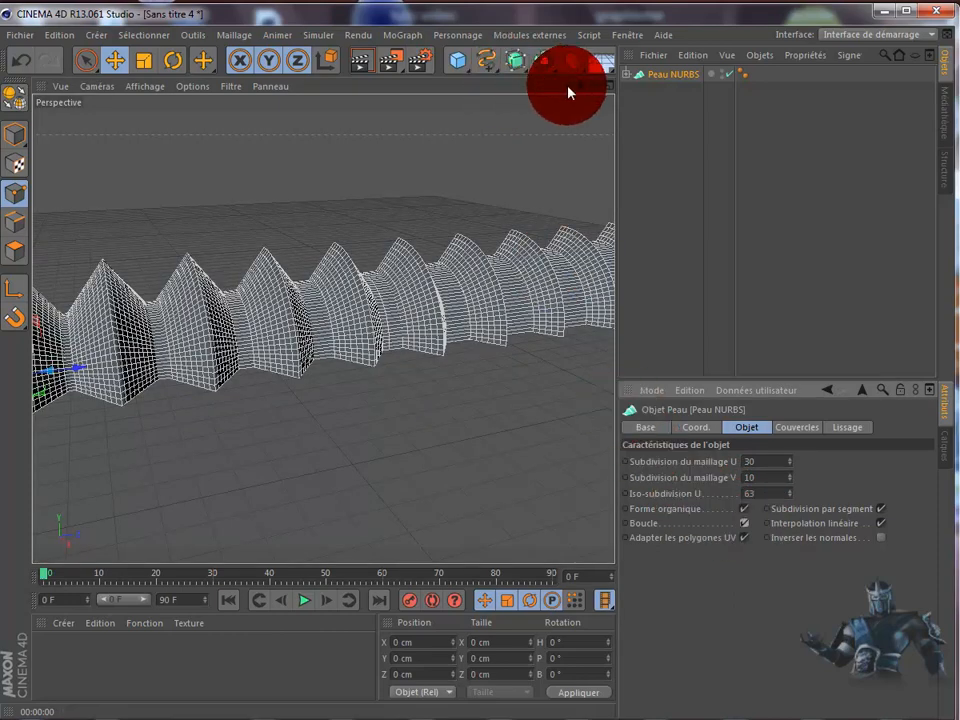
Enable Inverser les normales on the Peau NURBS and render the perspective view before and after the change.
{"action": "left_click", "coordinate": [359, 64]}
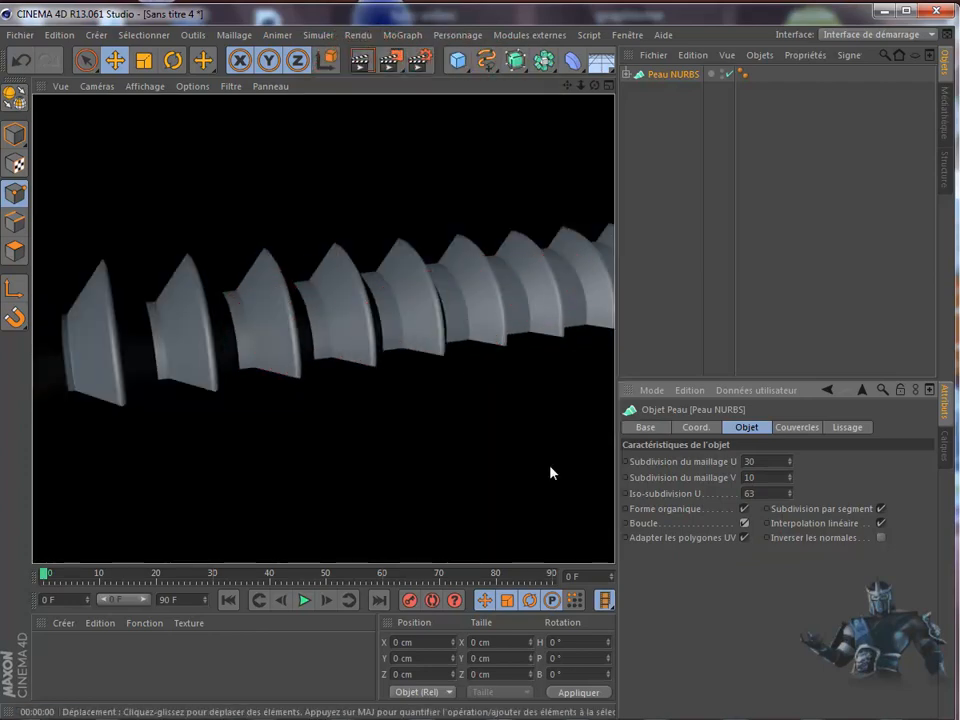
{"action": "left_click", "coordinate": [881, 538]}
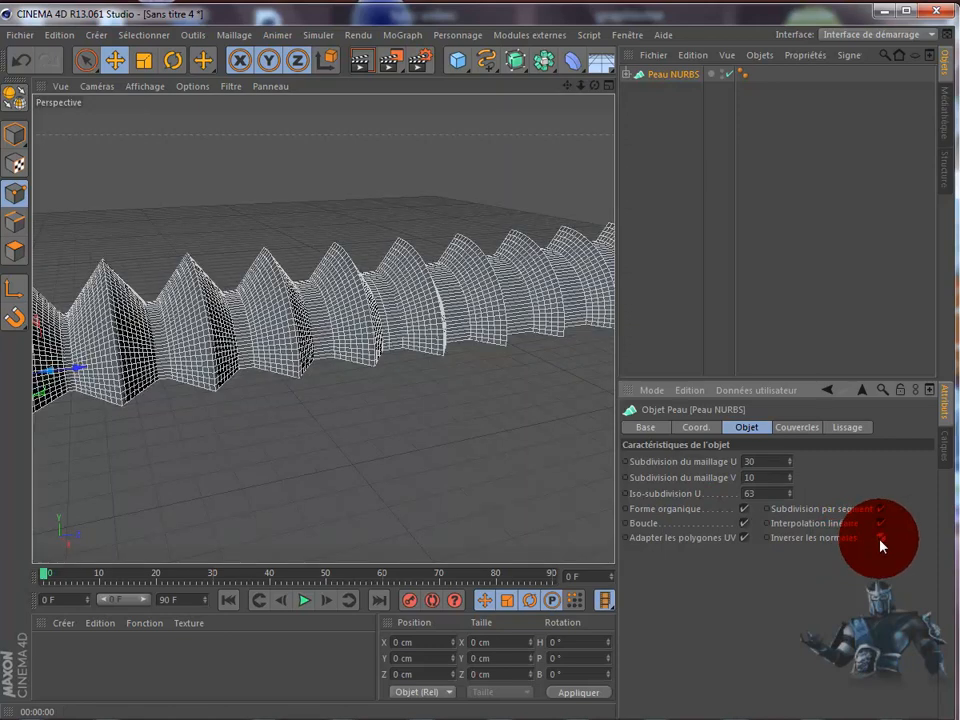
{"action": "left_click", "coordinate": [360, 64]}
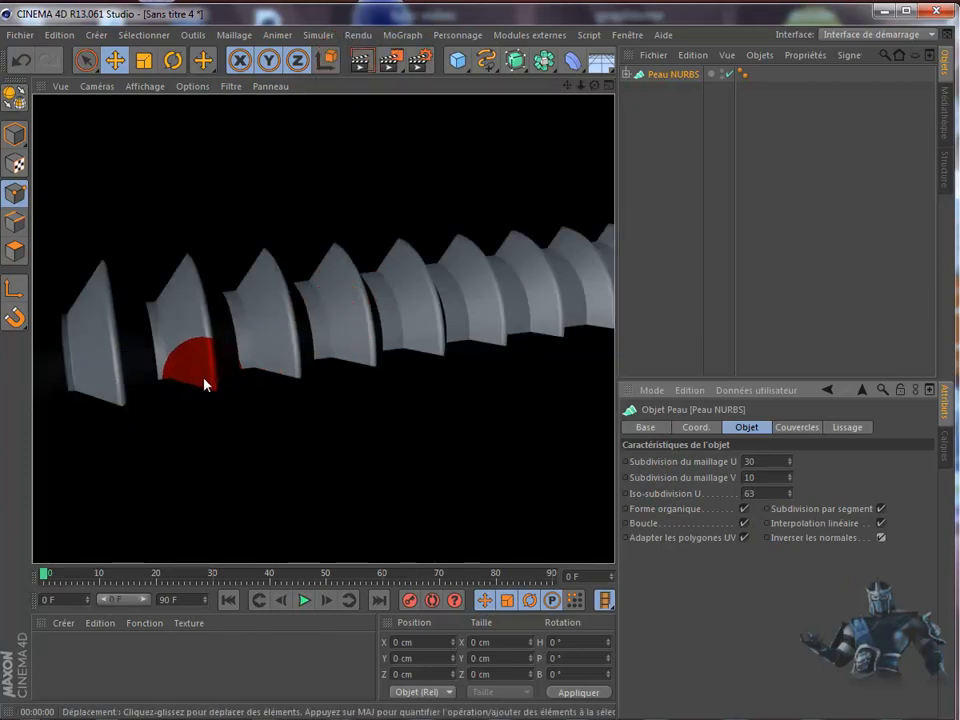
Set both the Début and Fin caps of the Peau NURBS to Couvercle et biseau and render the view.
{"action": "left_click", "coordinate": [806, 430]}
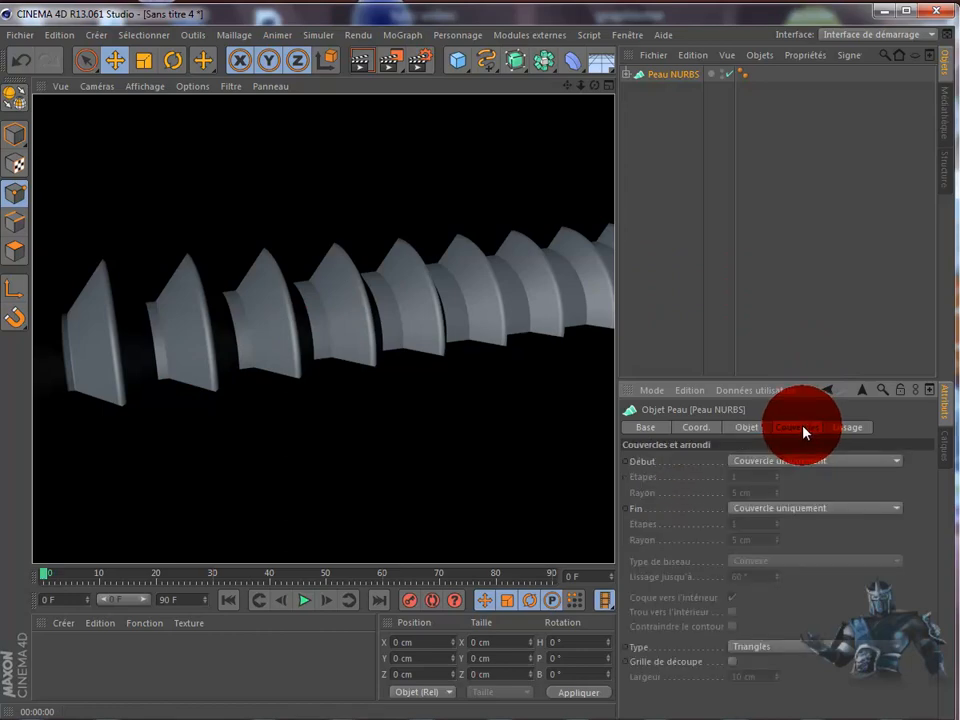
{"action": "left_click", "coordinate": [813, 465]}
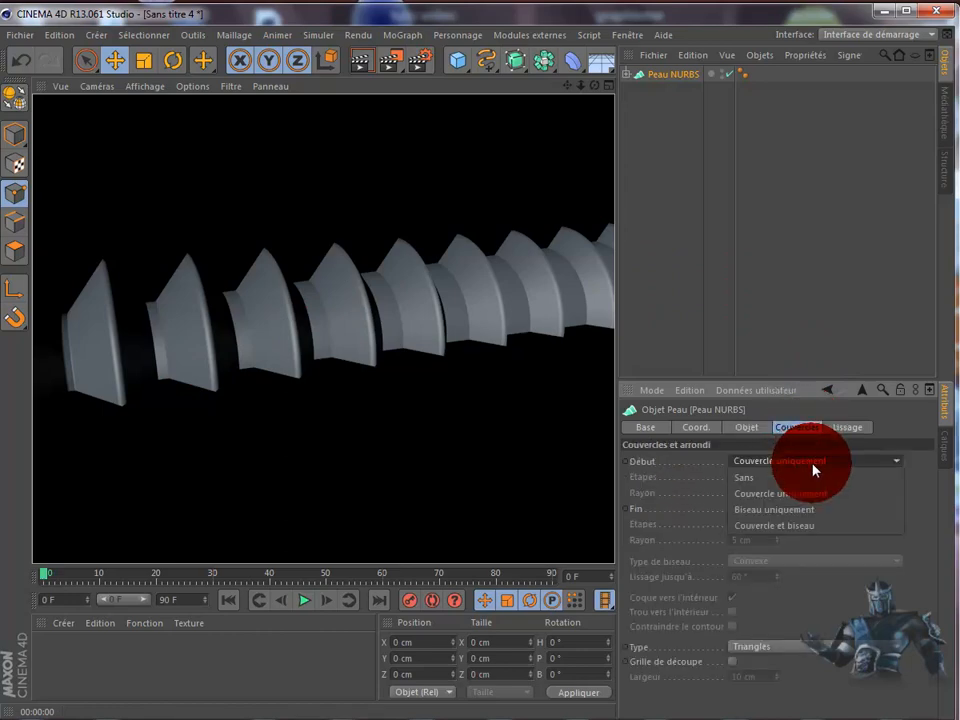
{"action": "left_click", "coordinate": [810, 525]}
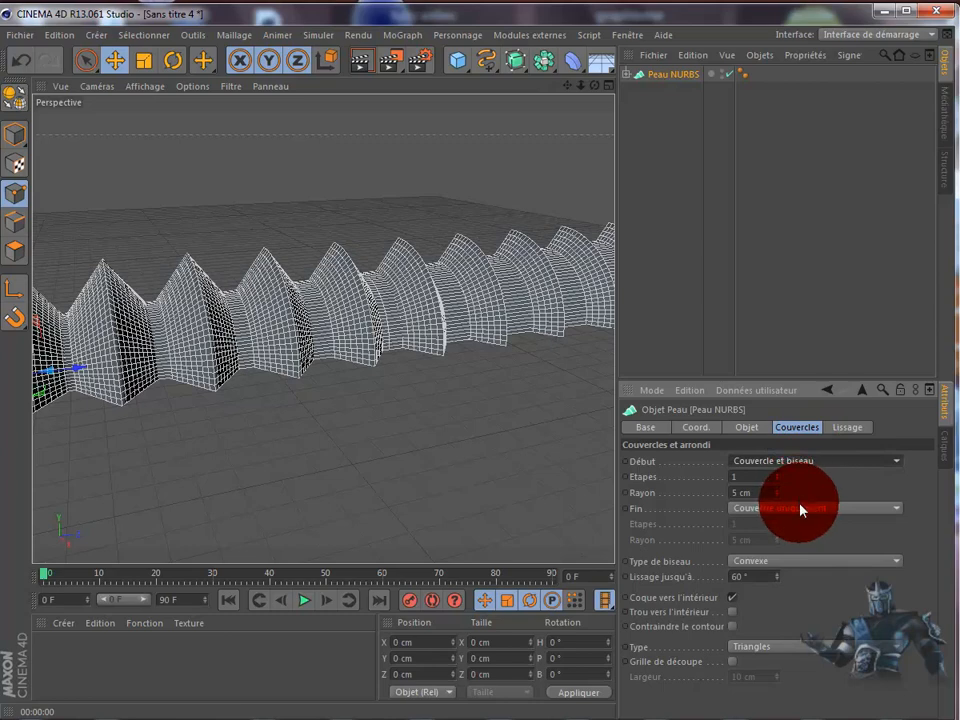
{"action": "left_click", "coordinate": [803, 509]}
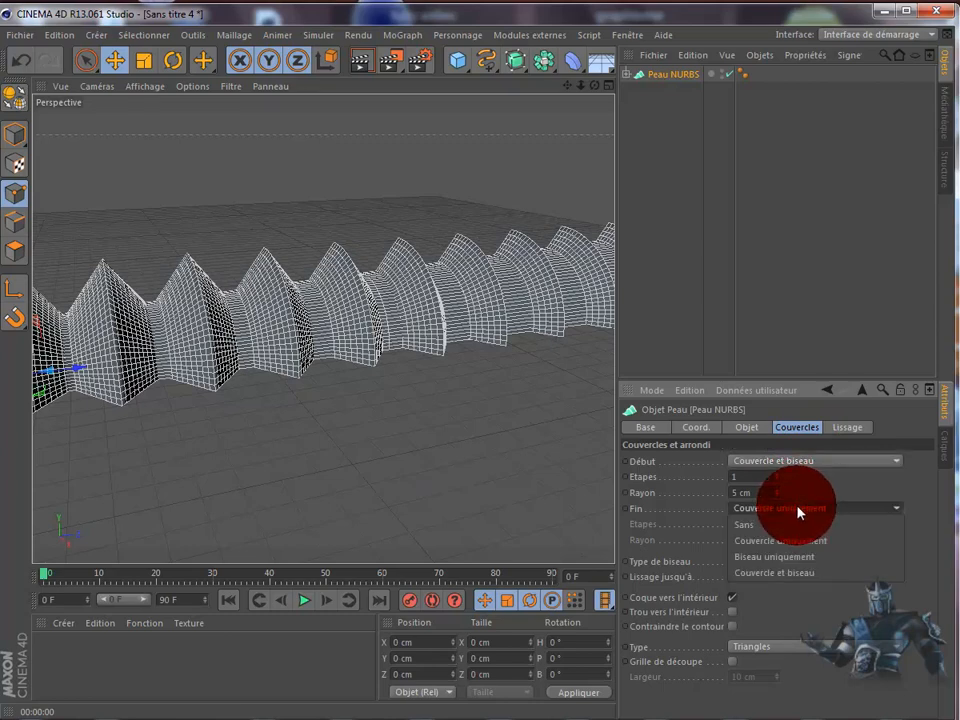
{"action": "left_click", "coordinate": [805, 573]}
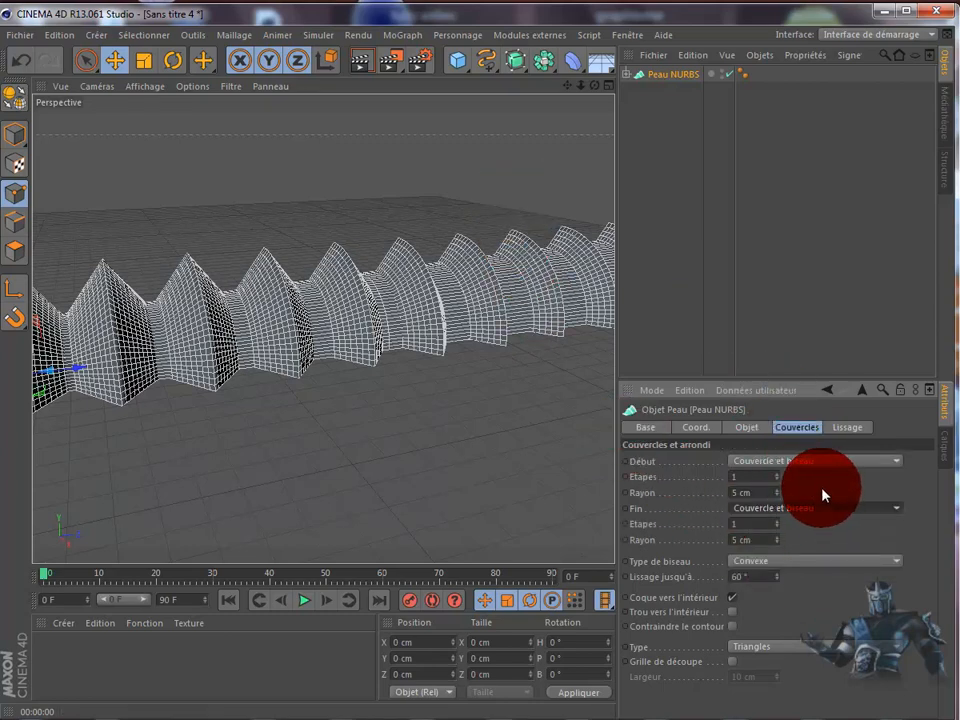
{"action": "left_click", "coordinate": [357, 71]}
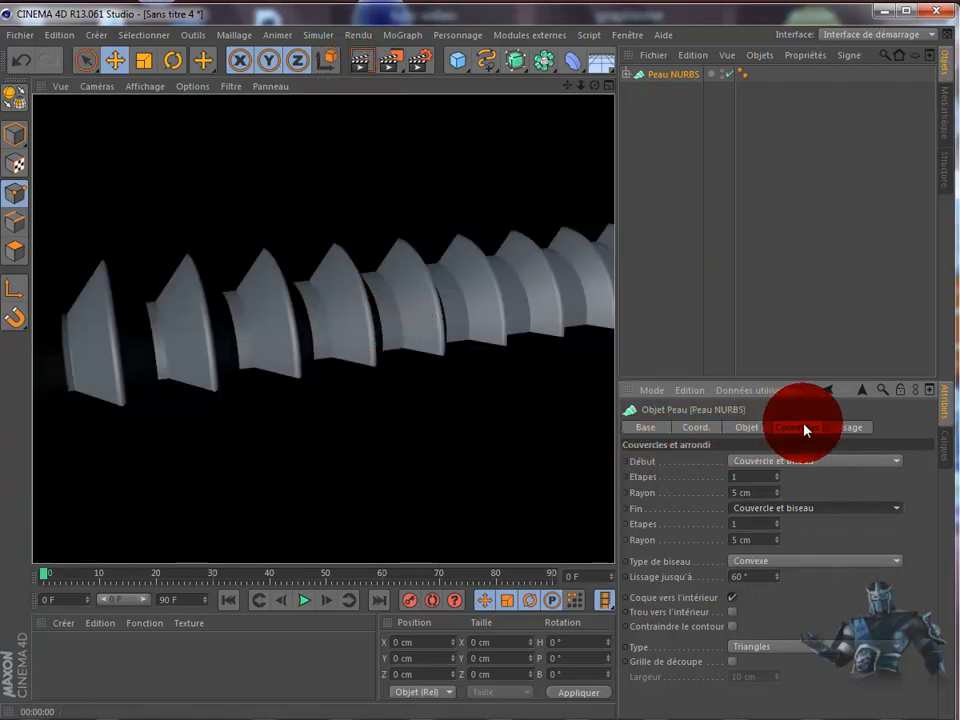
Return to the Peau NURBS object properties and render the full length of the ridged surface in perspective.
{"action": "left_click", "coordinate": [745, 428]}
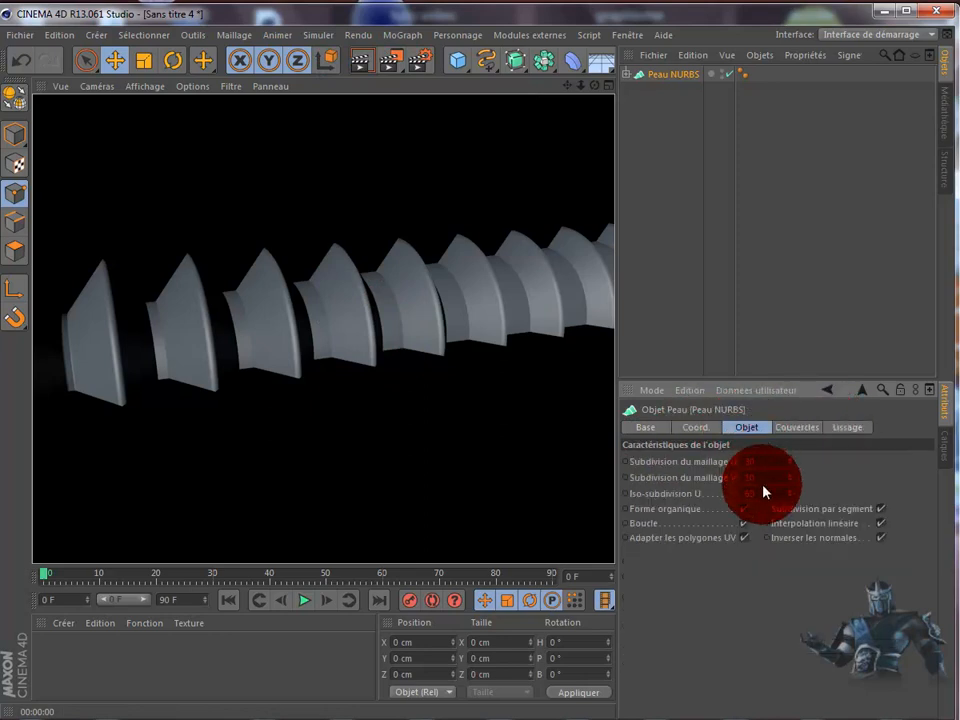
{"action": "left_click", "coordinate": [365, 408]}
{"action": "scroll", "coordinate": [369, 415], "scroll_direction": "down", "scroll_amount": 5}
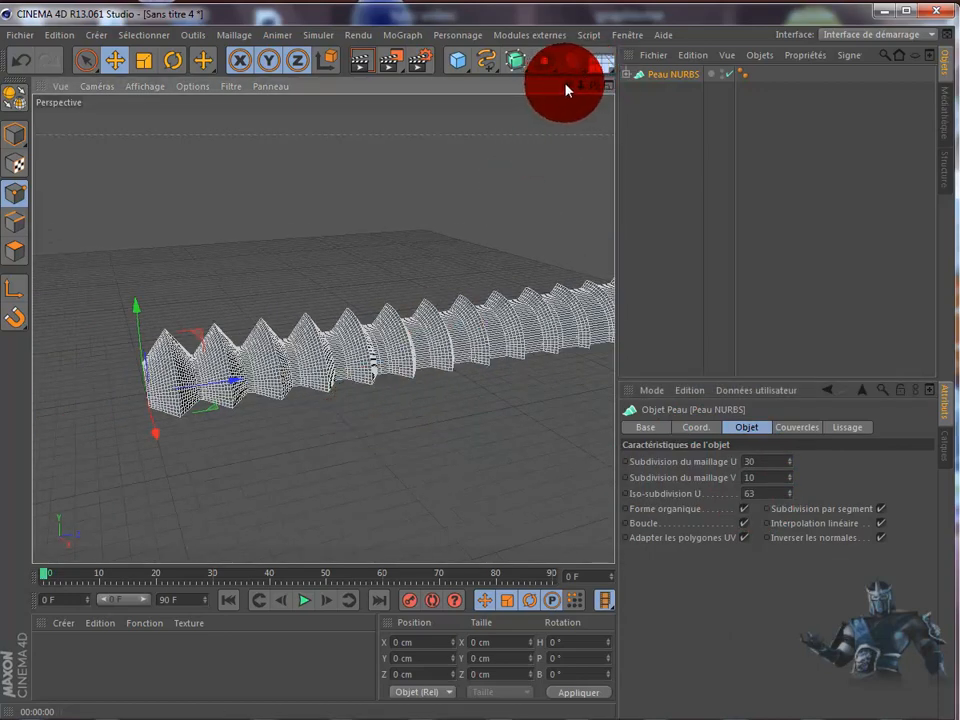
{"action": "scroll", "coordinate": [489, 401], "scroll_direction": "up", "scroll_amount": 4}
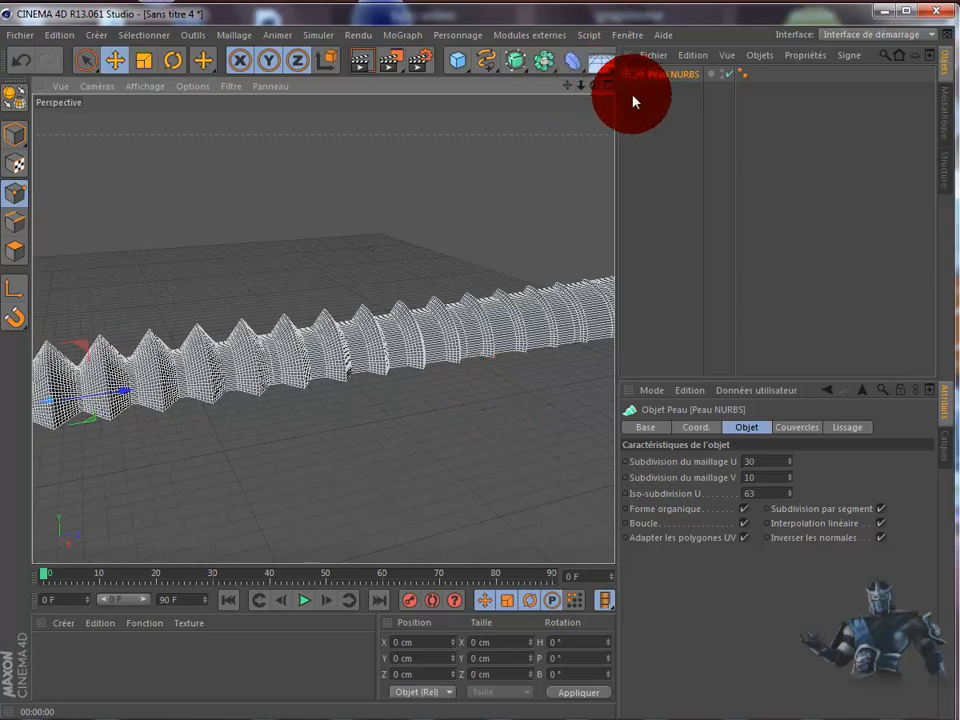
{"action": "left_click_drag", "start_coordinate": [493, 400], "coordinate": [508, 398]}
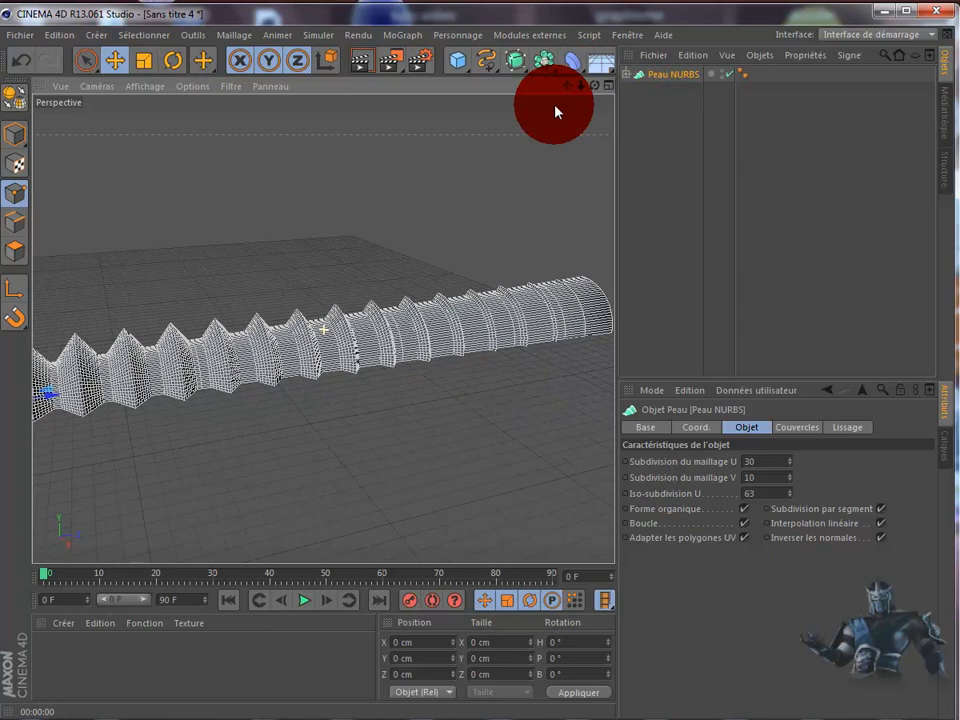
{"action": "scroll", "coordinate": [503, 191], "scroll_direction": "down", "scroll_amount": 3}
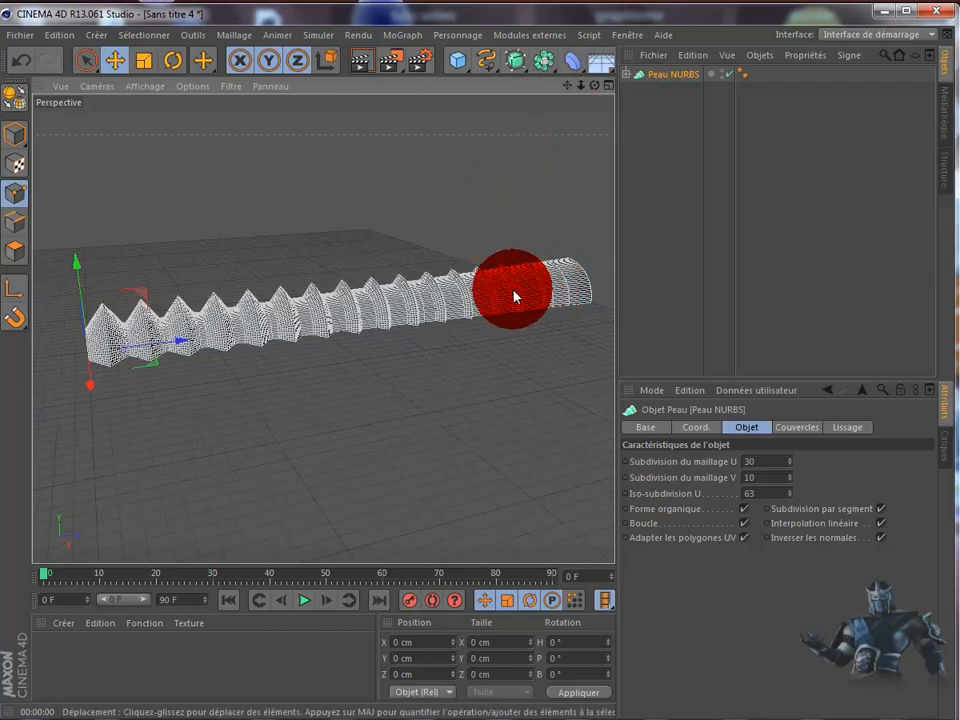
{"action": "left_click", "coordinate": [361, 62]}
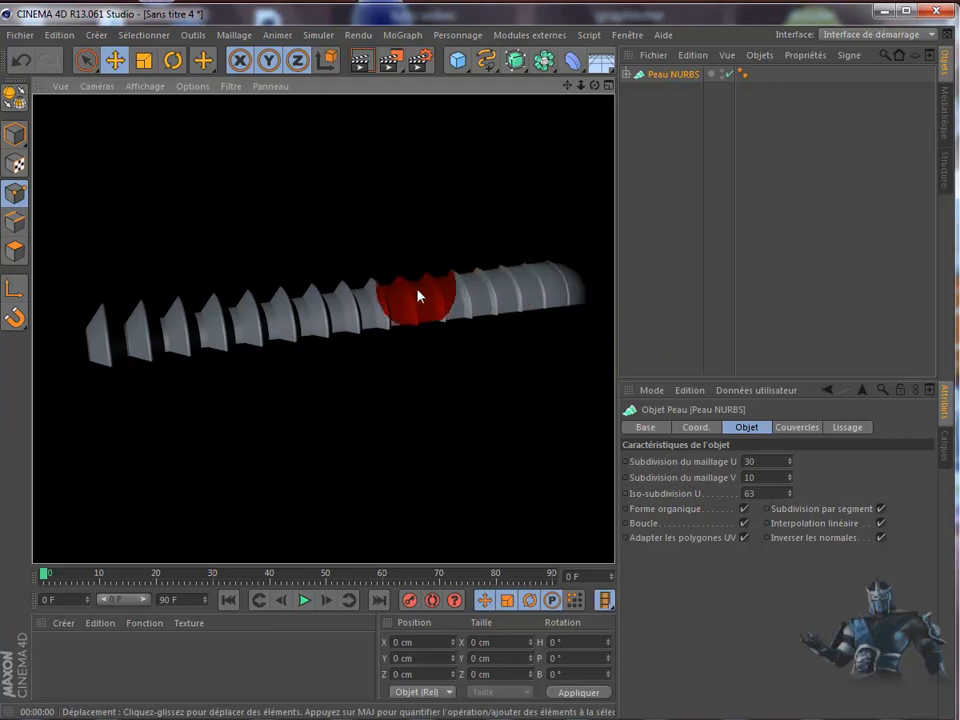
Disable Adapter les polygones UV, Subdivision par segment, Interpolation linéaire and Inverser les normales, leaving Forme organique and Boucle enabled, and render the view.
{"action": "left_click", "coordinate": [745, 510]}
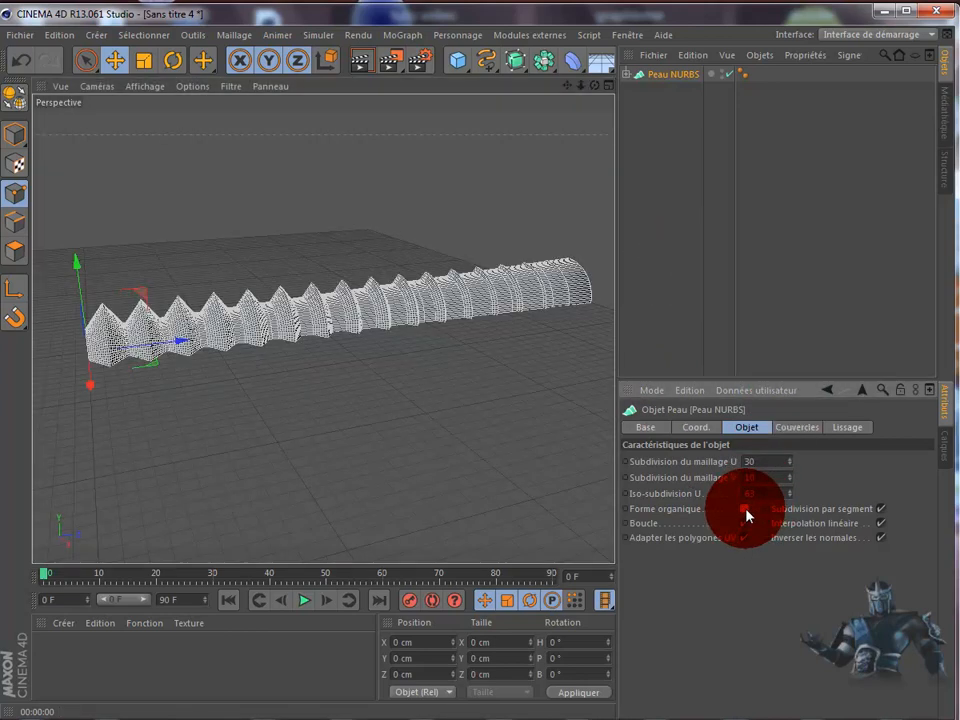
{"action": "left_click", "coordinate": [745, 522]}
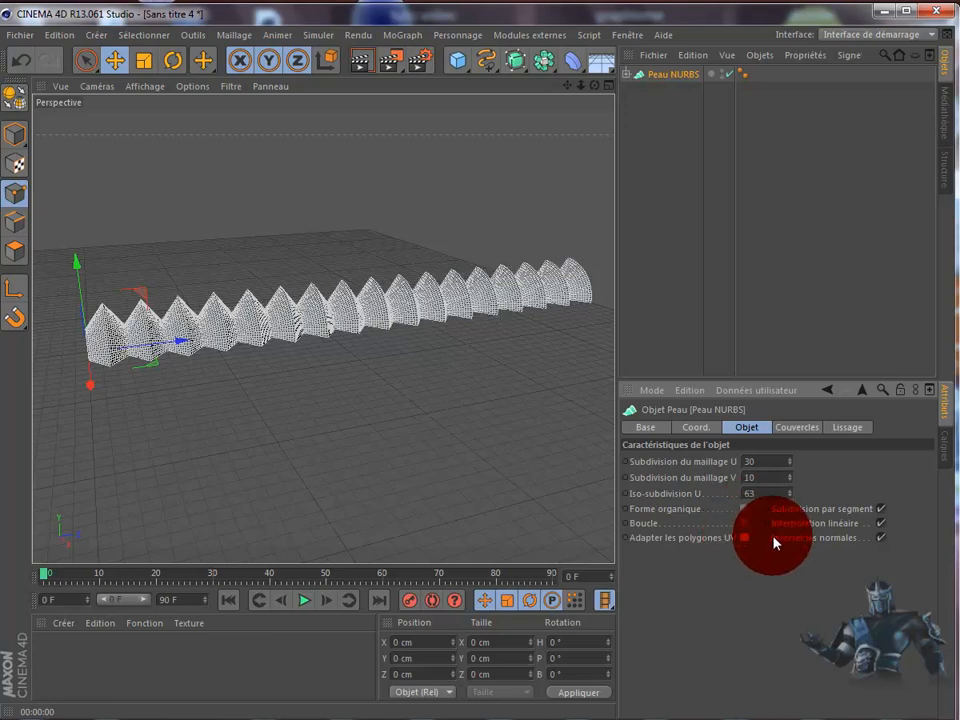
{"action": "left_click", "coordinate": [881, 509]}
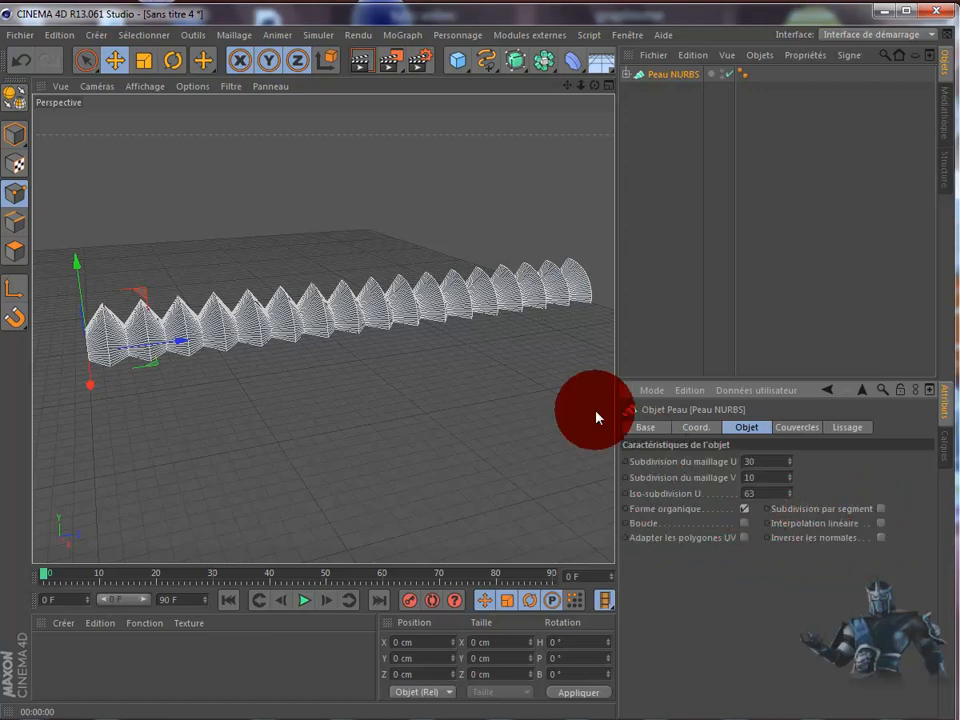
{"action": "left_click", "coordinate": [743, 524]}
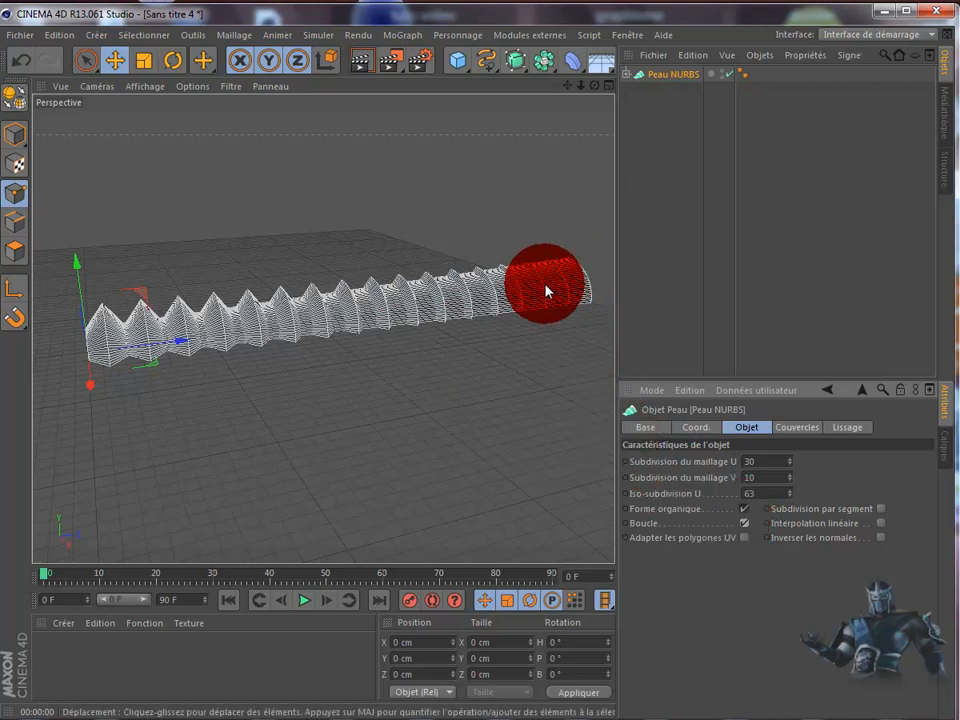
{"action": "left_click", "coordinate": [358, 62]}
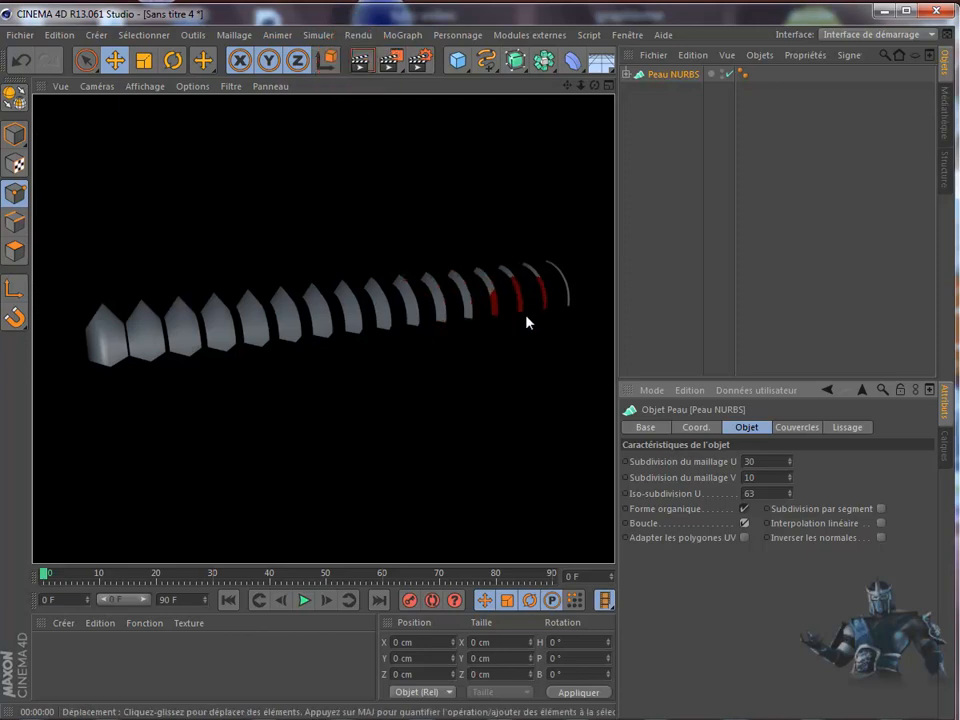
Add an Omni light, position it high above the far end of the Peau NURBS and render the perspective view.
{"action": "left_click", "coordinate": [608, 87]}
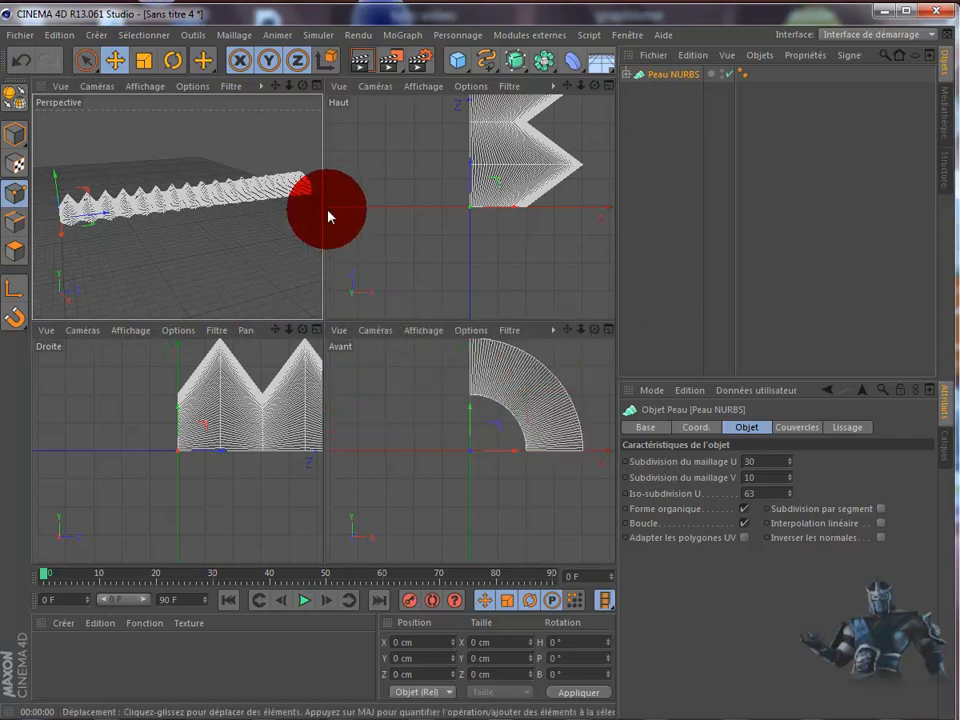
{"action": "left_click", "coordinate": [316, 86]}
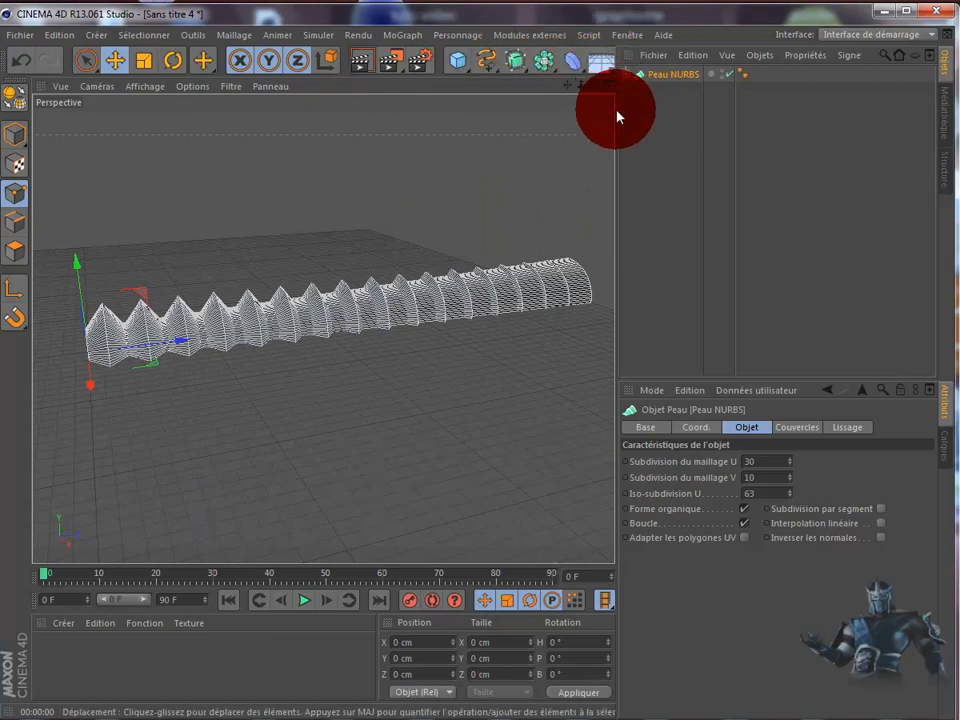
{"action": "left_click_drag", "start_coordinate": [617, 113], "coordinate": [760, 112]}
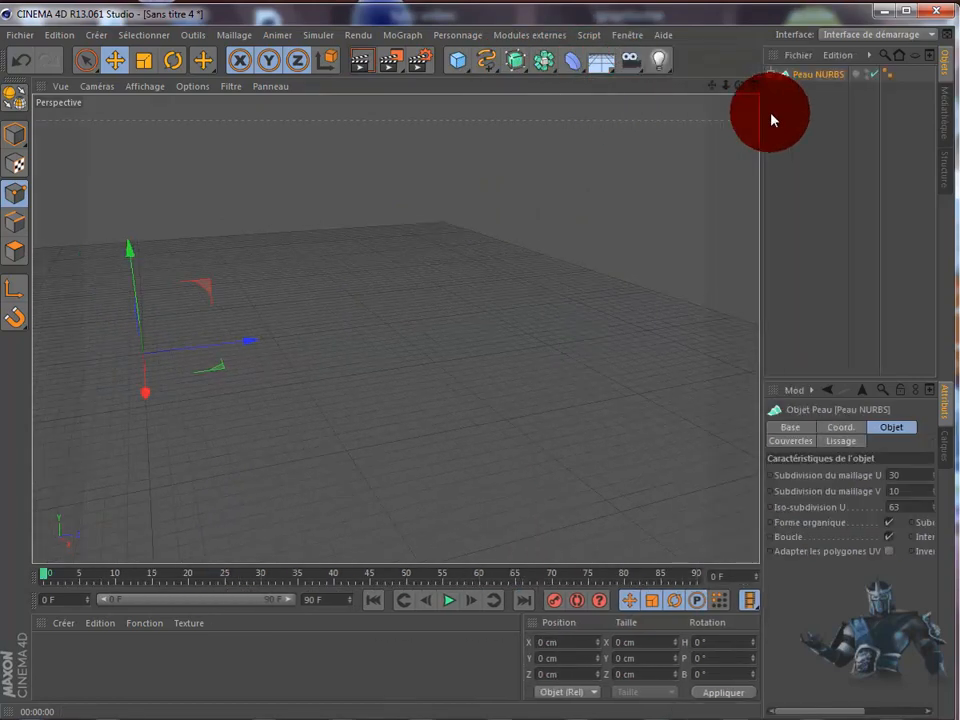
{"action": "left_click", "coordinate": [660, 65]}
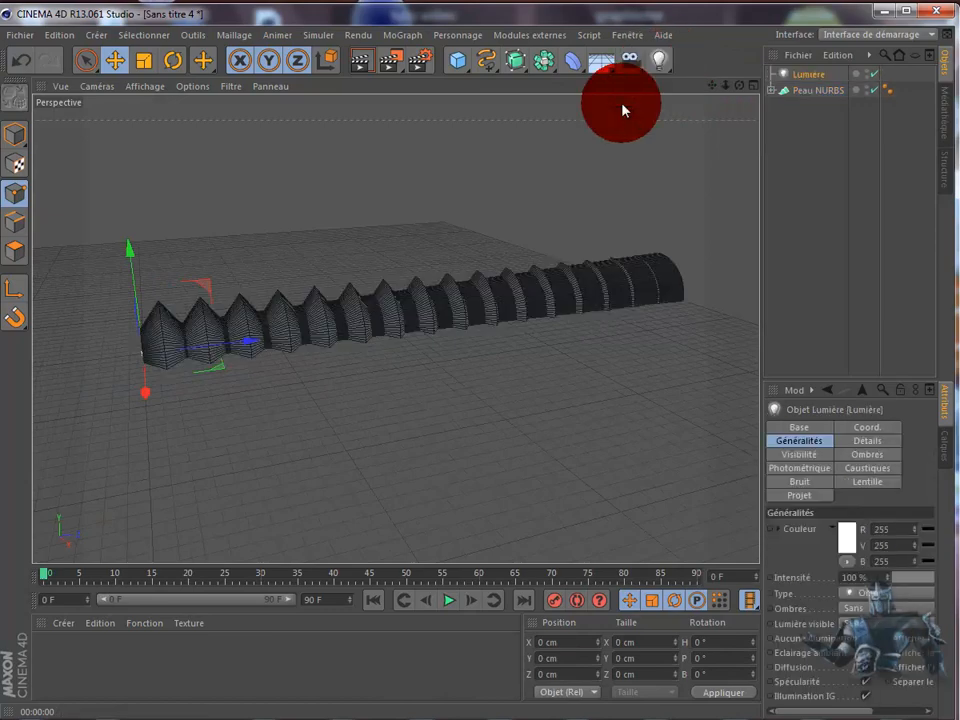
{"action": "left_click_drag", "start_coordinate": [257, 340], "coordinate": [731, 266]}
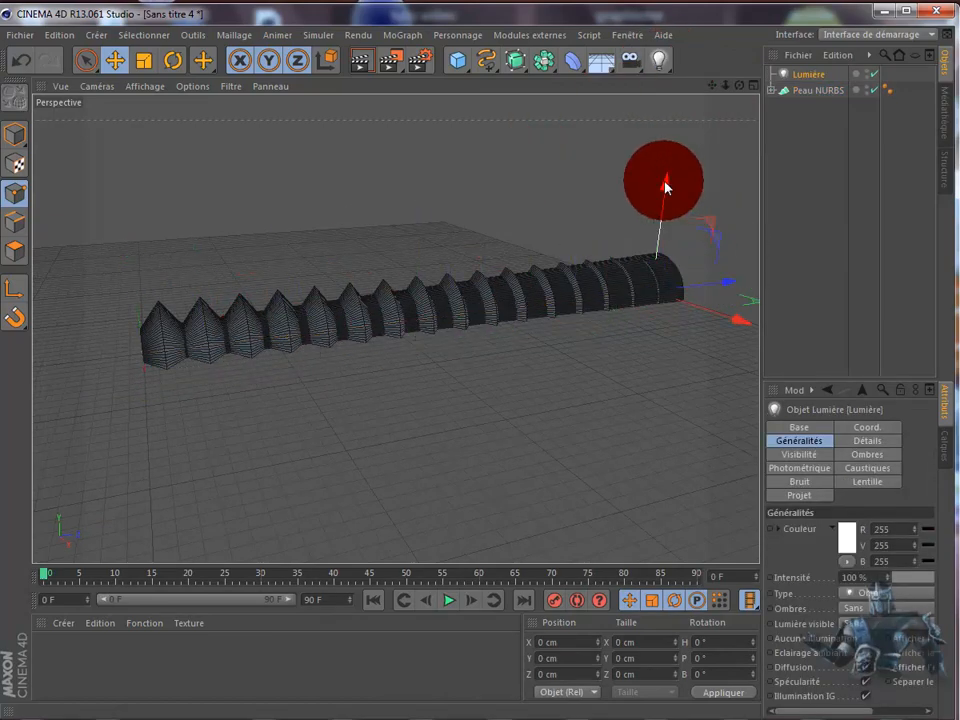
{"action": "left_click_drag", "start_coordinate": [666, 184], "coordinate": [508, 401]}
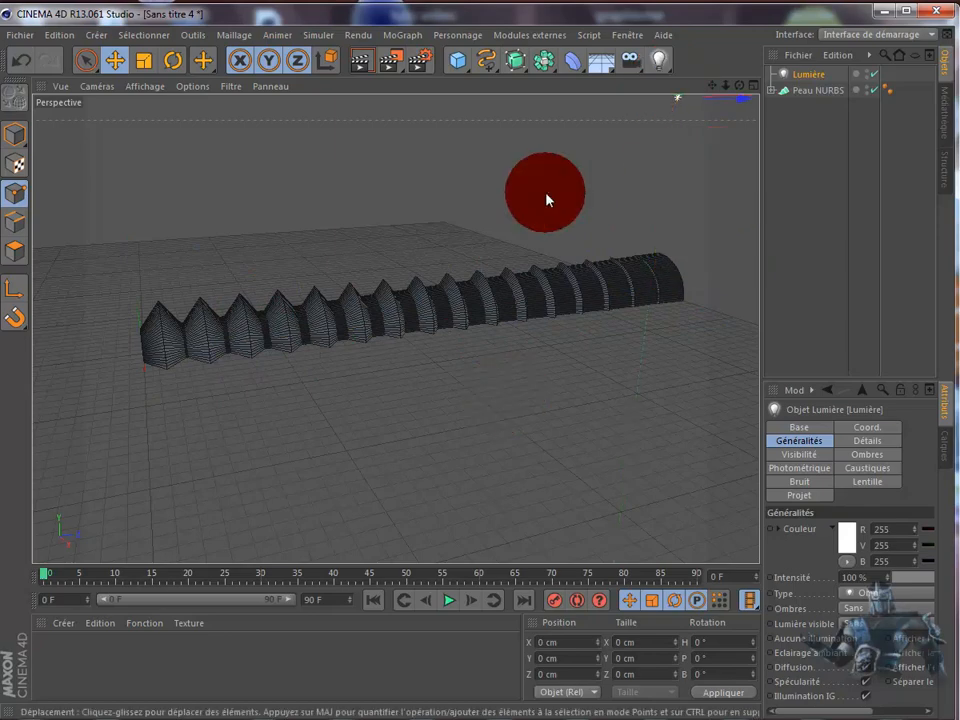
{"action": "left_click", "coordinate": [357, 68]}
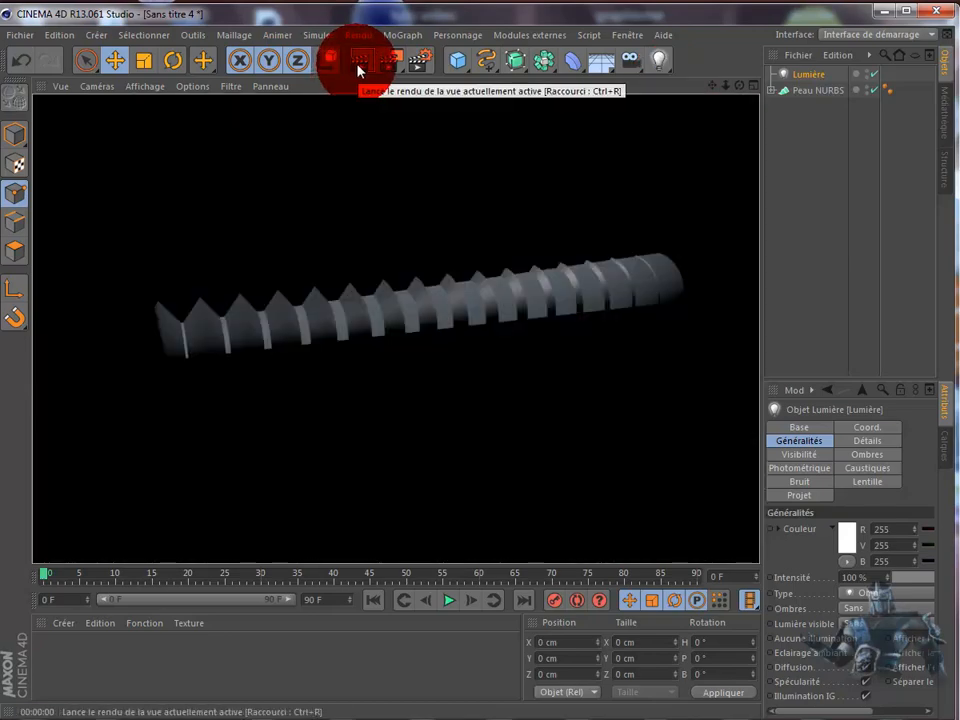
{"action": "left_click", "coordinate": [619, 260]}
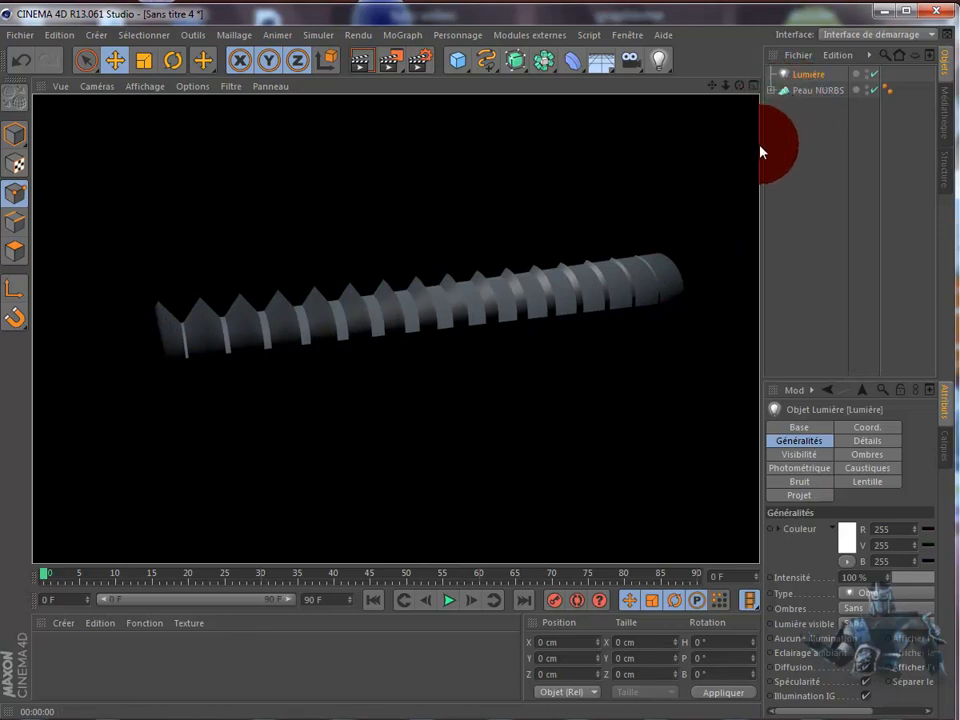
Widen the object and attribute managers again and display the list of available NURBS objects.
{"action": "left_click_drag", "start_coordinate": [761, 150], "coordinate": [681, 156]}
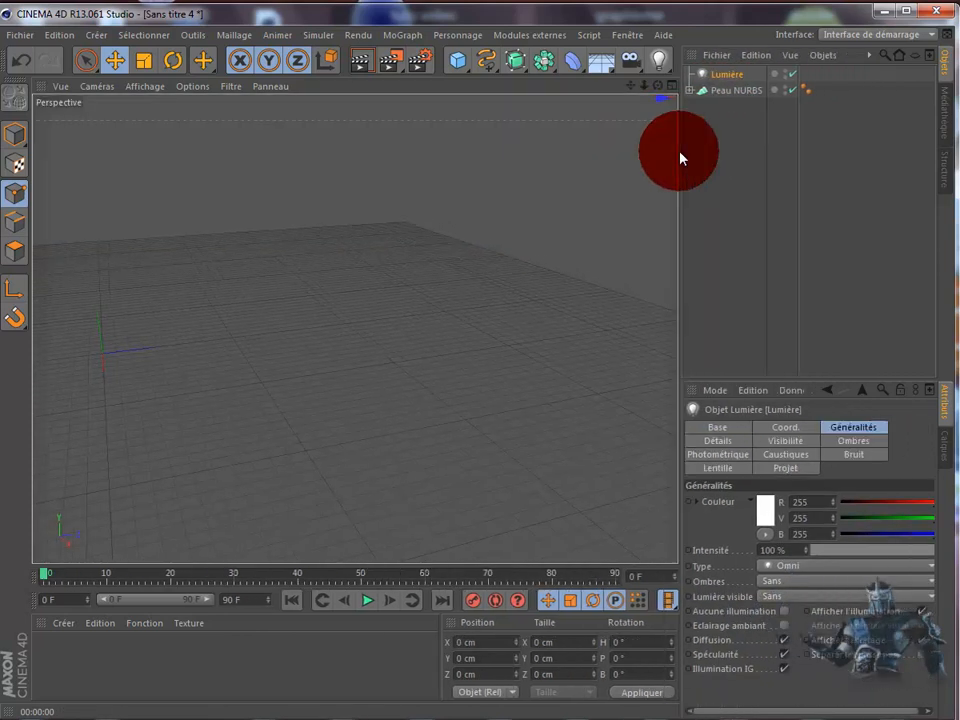
{"action": "left_click", "coordinate": [497, 72]}
{"action": "left_click_drag", "start_coordinate": [498, 72], "coordinate": [849, 184]}
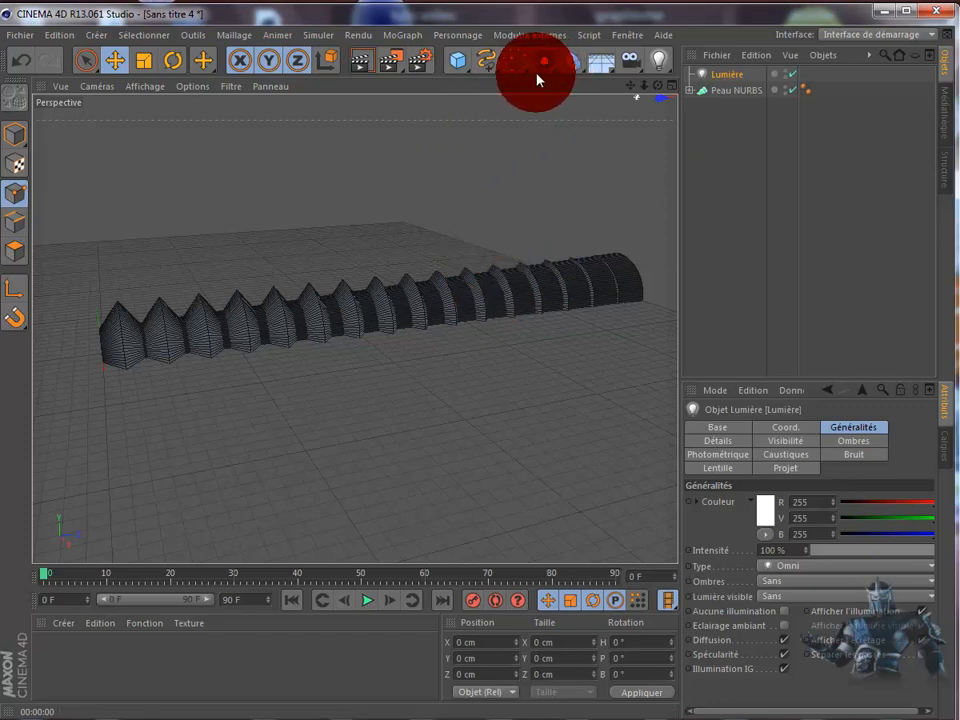
{"action": "mouse_move", "coordinate": [522, 63]}
{"action": "left_mouse_down"}
{"action": "mouse_move", "coordinate": [514, 64]}
{"action": "mouse_move", "coordinate": [707, 118]}
{"action": "mouse_move", "coordinate": [783, 123]}
{"action": "mouse_move", "coordinate": [761, 182]}
{"action": "mouse_move", "coordinate": [613, 219]}
{"action": "mouse_move", "coordinate": [553, 266]}
{"action": "mouse_move", "coordinate": [430, 719]}
{"action": "left_mouse_up"}
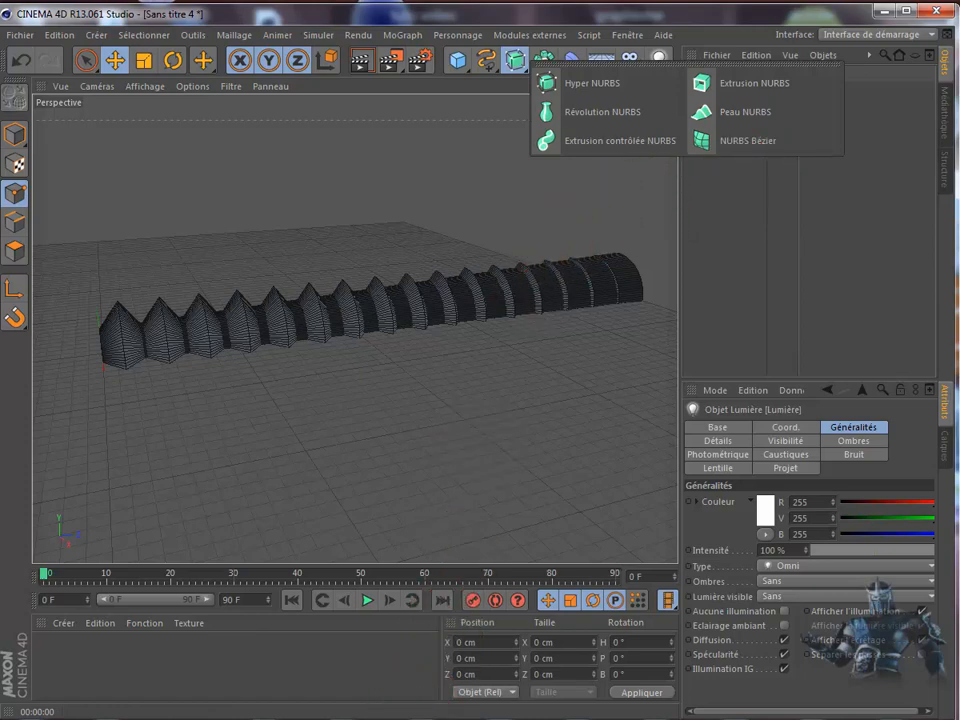